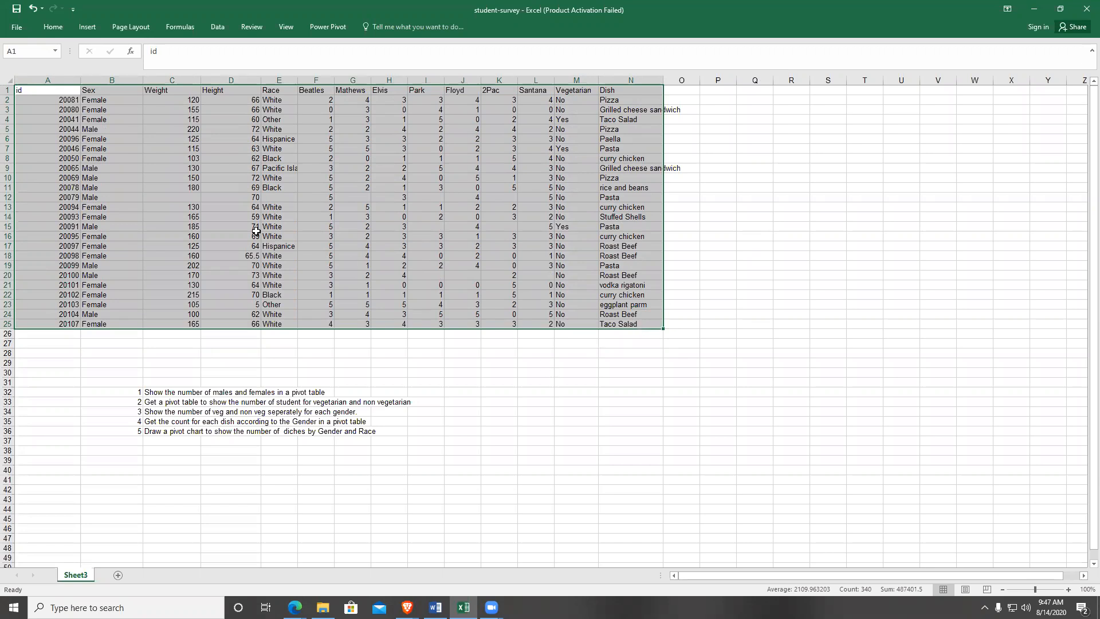
Widen the Race column to fit its entries and review the five pivot tasks listed below the data.
left_click_drag(297, 80, 317, 80)
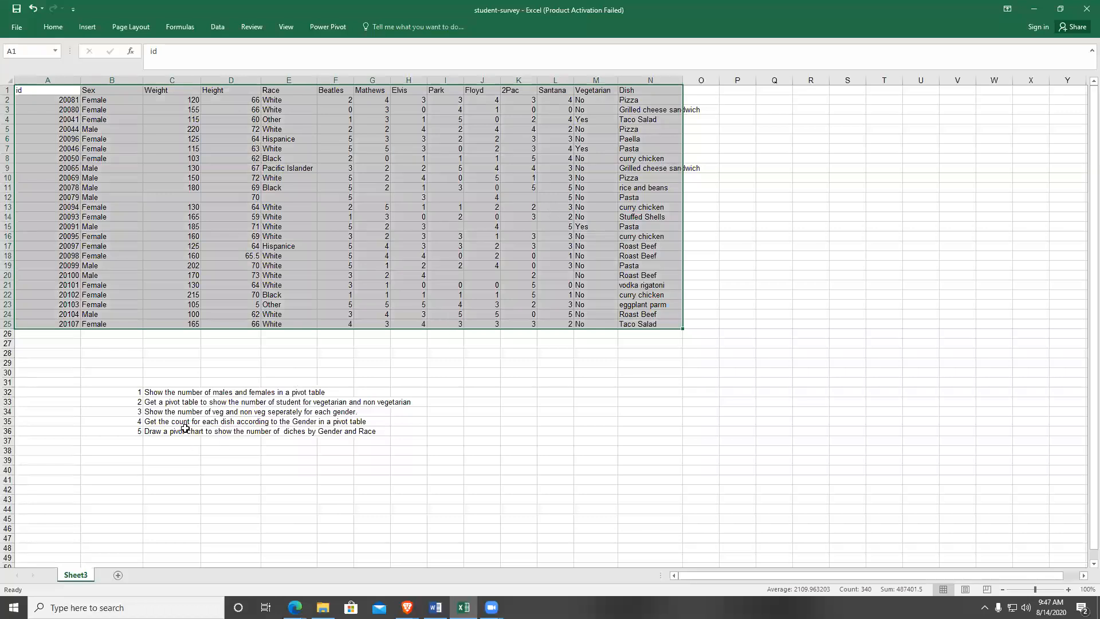
left_click_drag(132, 392, 386, 430)
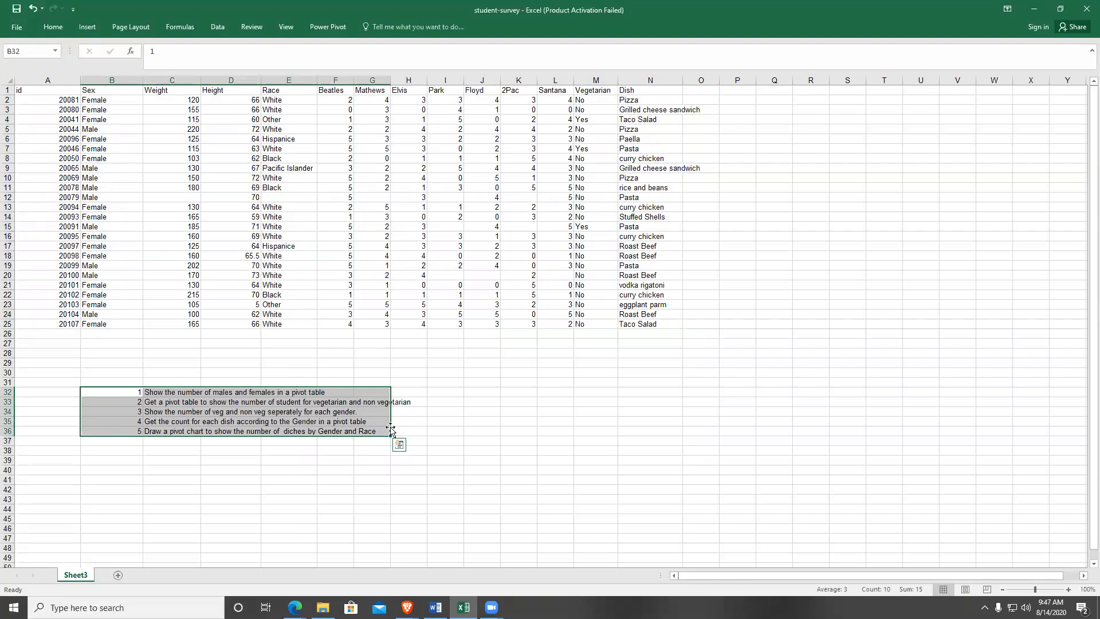
left_click(351, 303)
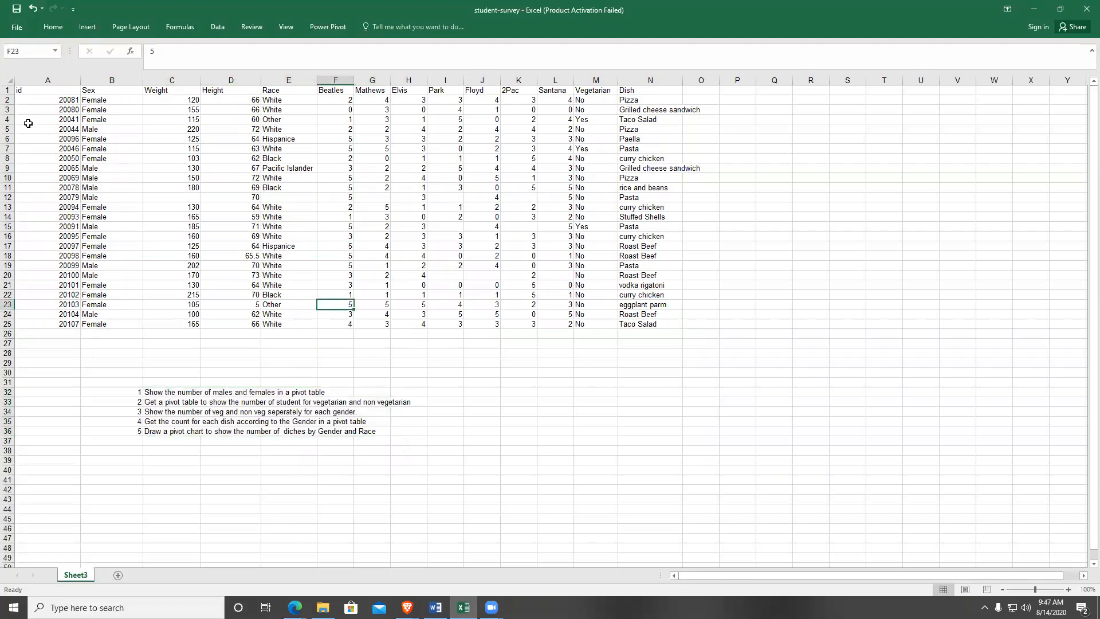
Add the student data in A1:N25 to the Power Pivot data model as a table with headers.
left_click_drag(43, 89, 660, 325)
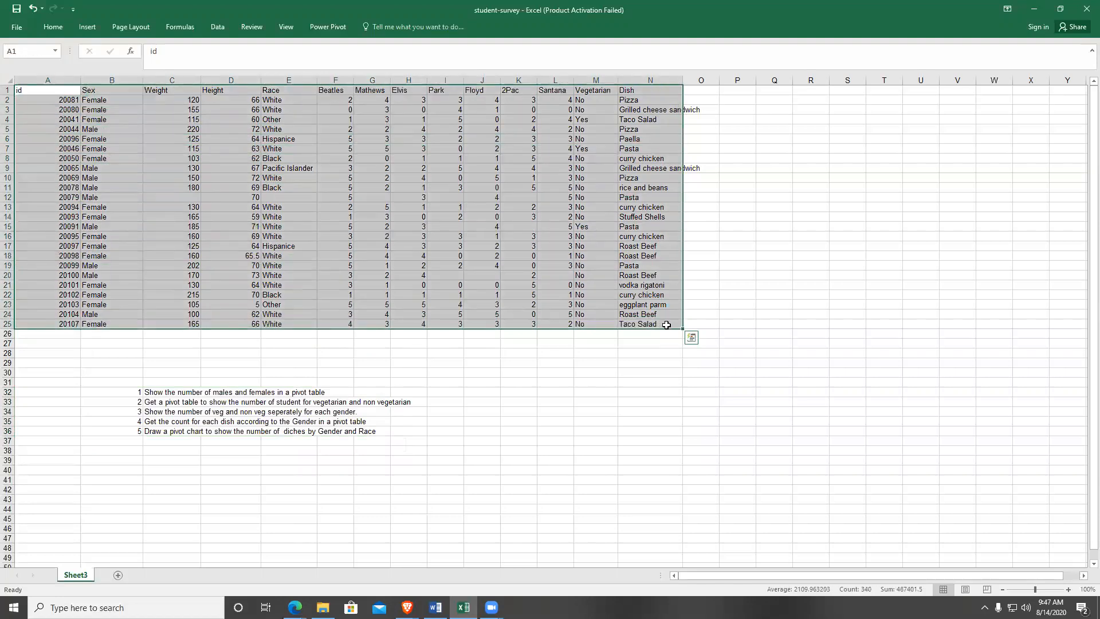
left_click(532, 343)
left_click_drag(23, 88, 643, 331)
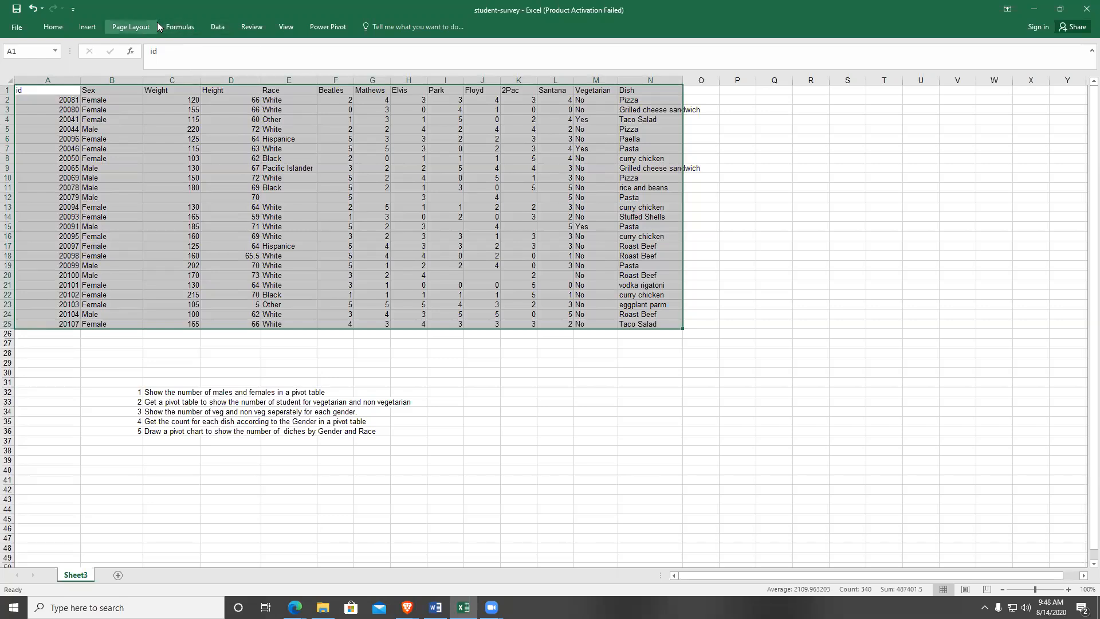
left_click(324, 26)
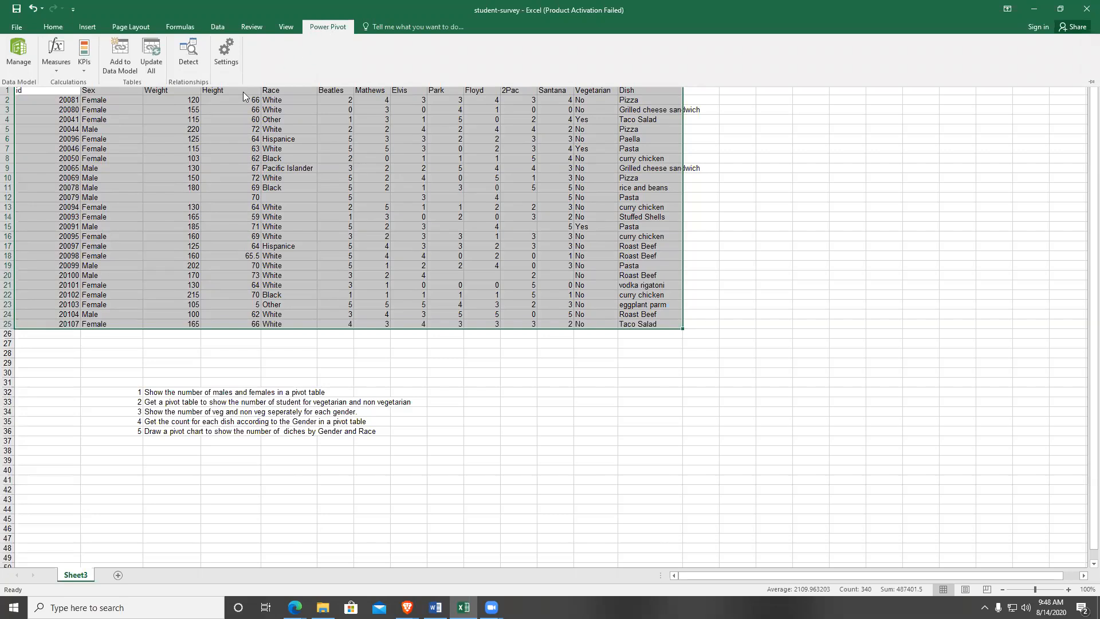
left_click(120, 67)
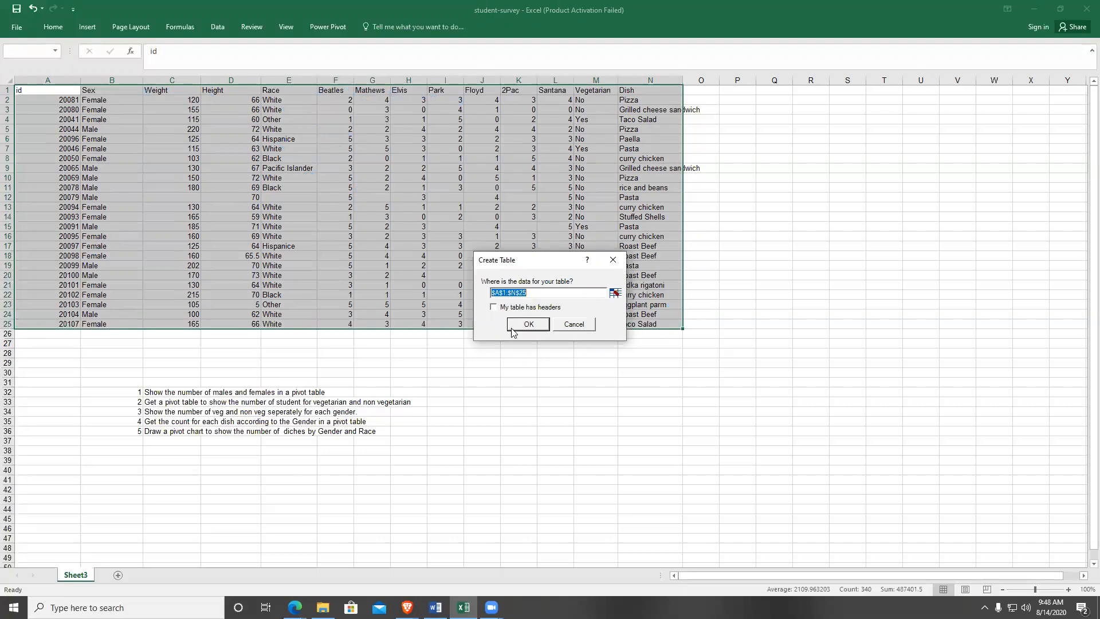
left_click(494, 308)
left_click(538, 323)
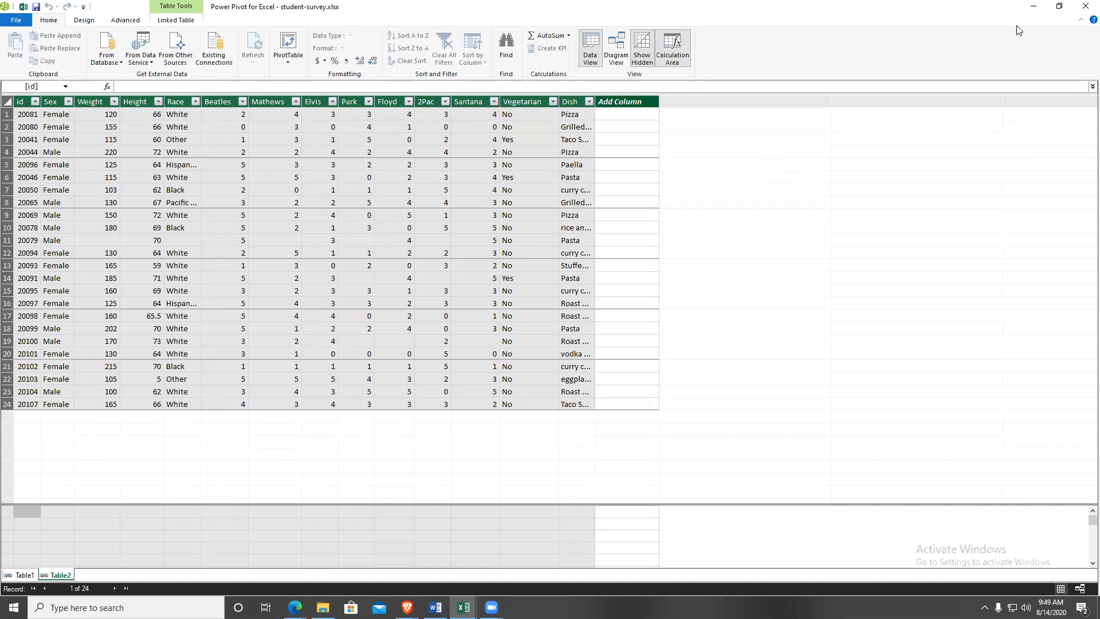
View the converted table in the student-survey workbook, and return to the maximized Power Pivot window.
left_click_drag(941, 9, 889, 16)
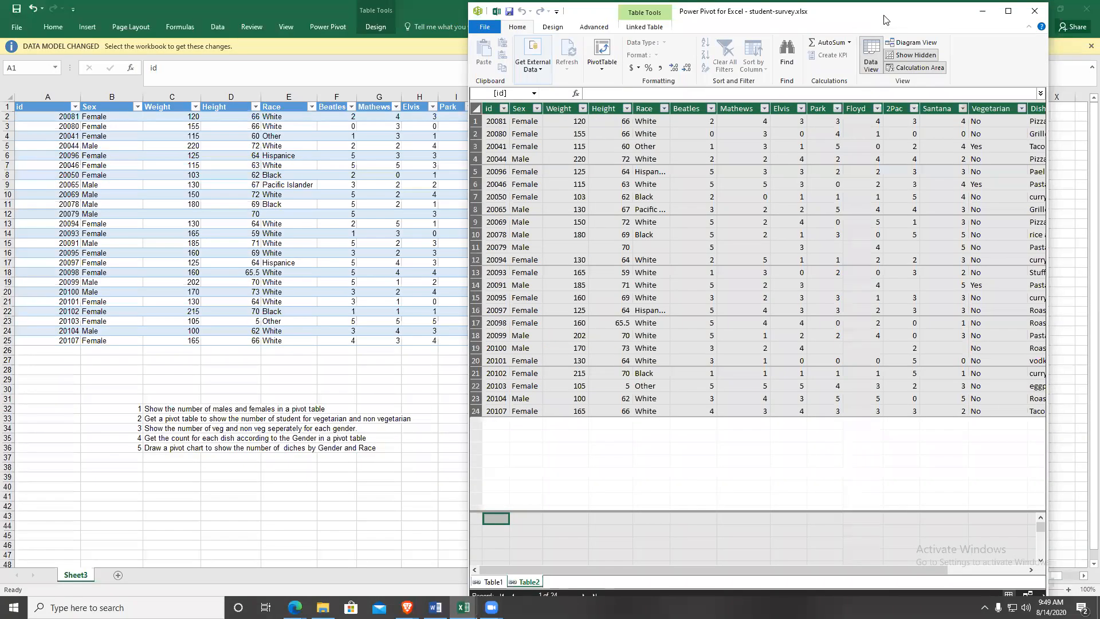
left_click(982, 13)
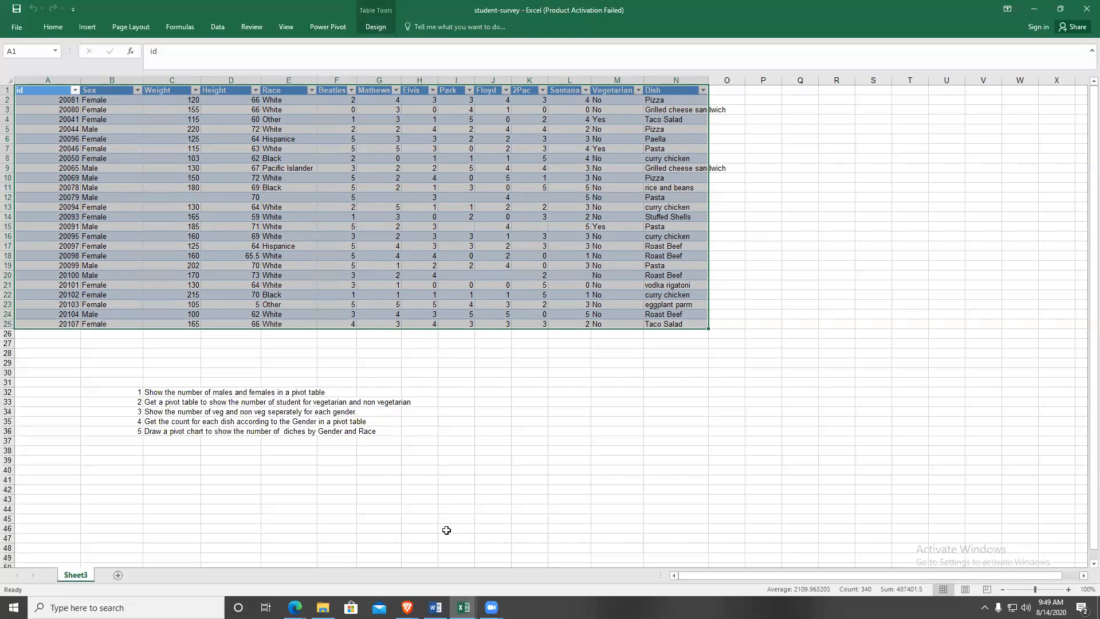
mouse_move(464, 607)
left_click(534, 544)
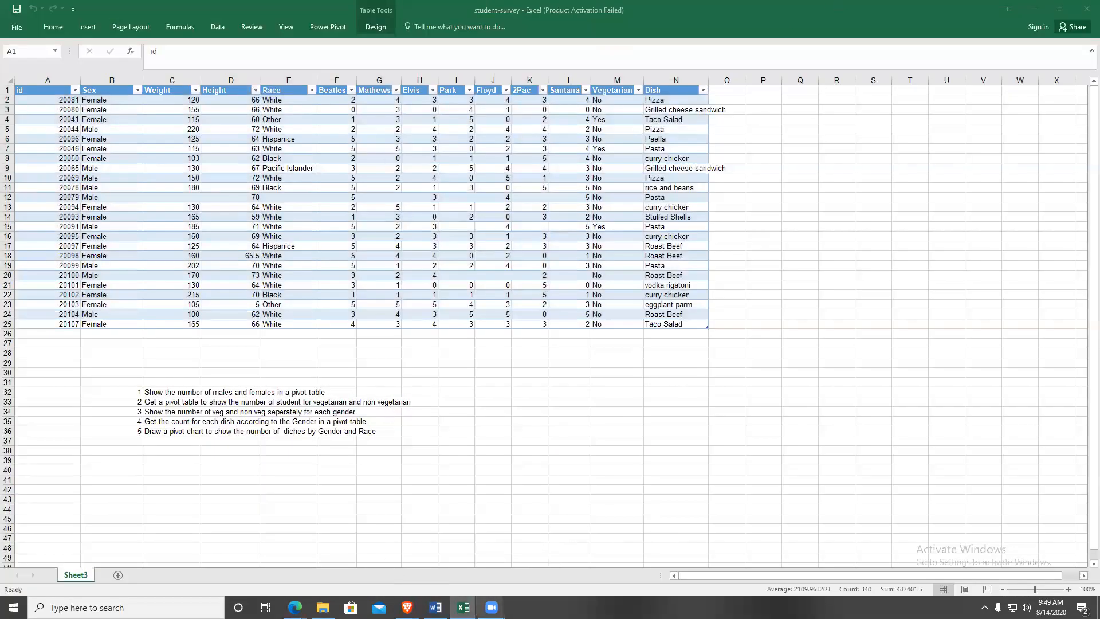
mouse_move(464, 607)
left_click(521, 557)
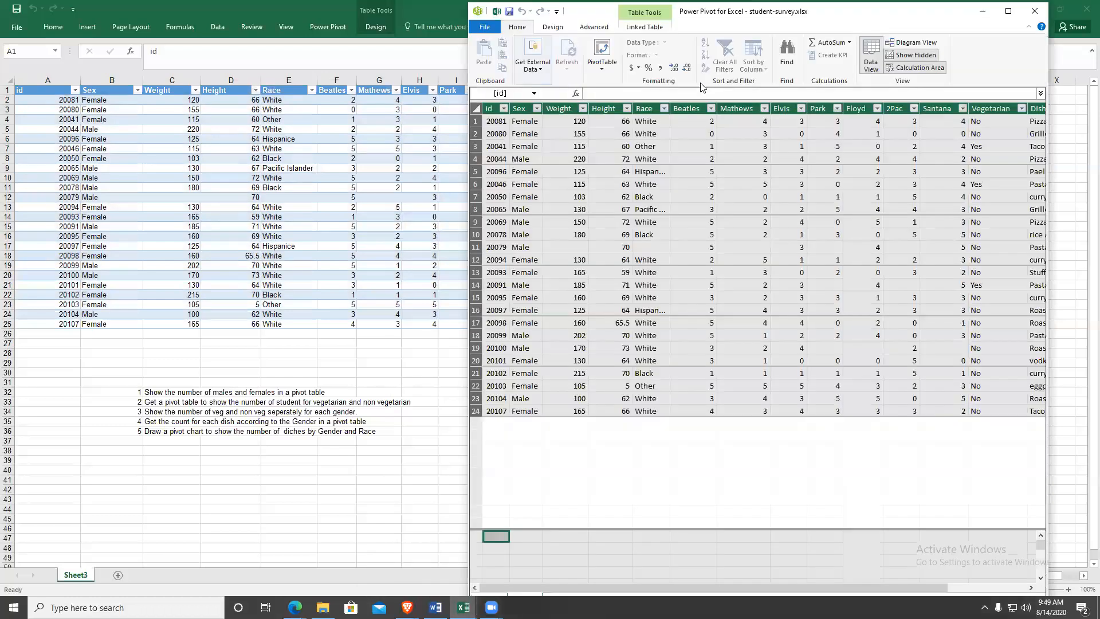
left_click(1009, 11)
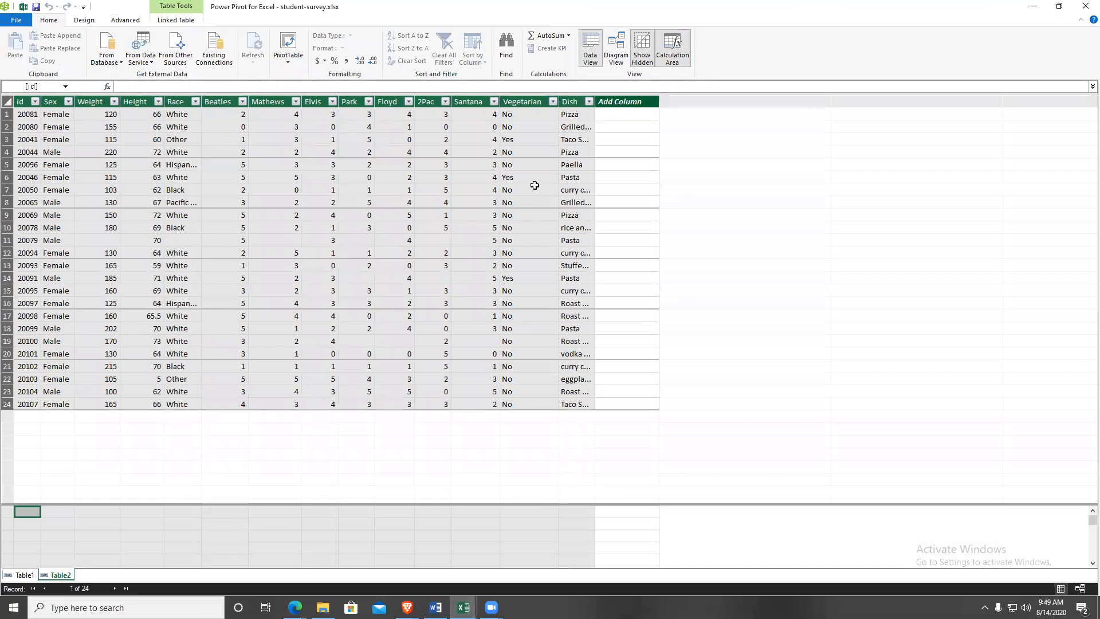
Widen the id, Sex, Race and Dish columns of Table2 in the data model to make their entries readable.
left_click_drag(37, 101, 107, 102)
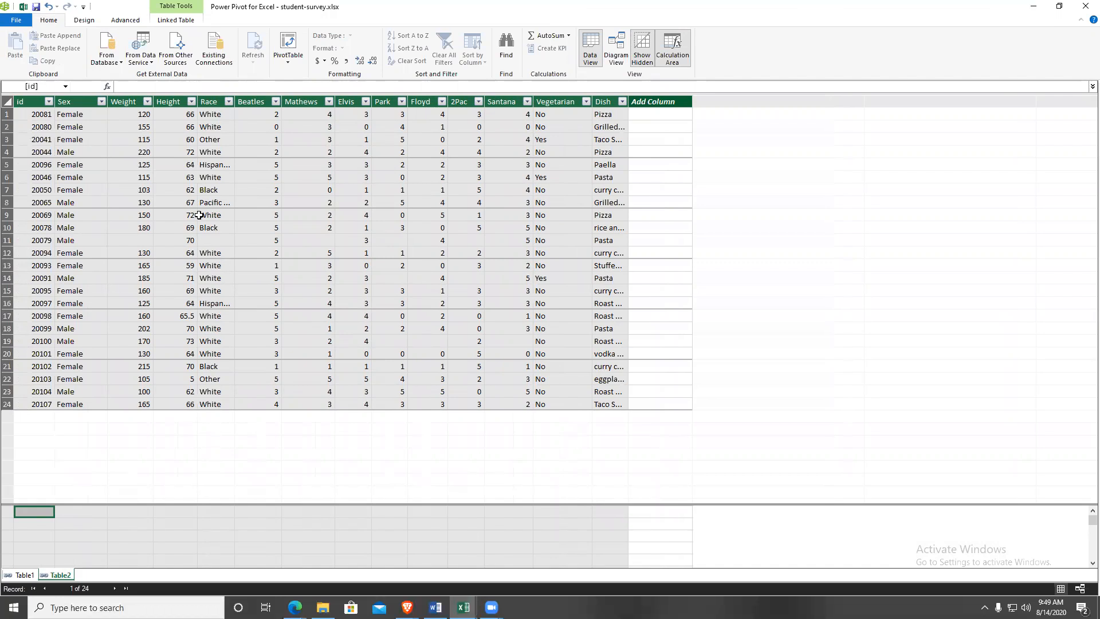
left_click_drag(235, 102, 250, 102)
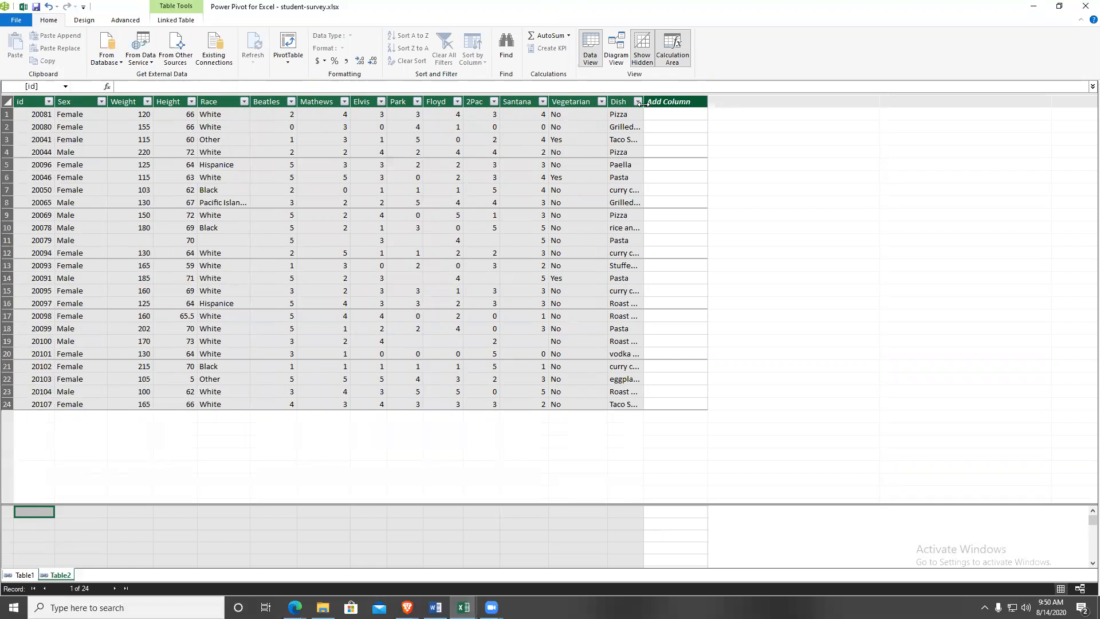
left_click_drag(643, 103, 670, 105)
left_click(672, 105)
double_click(670, 106)
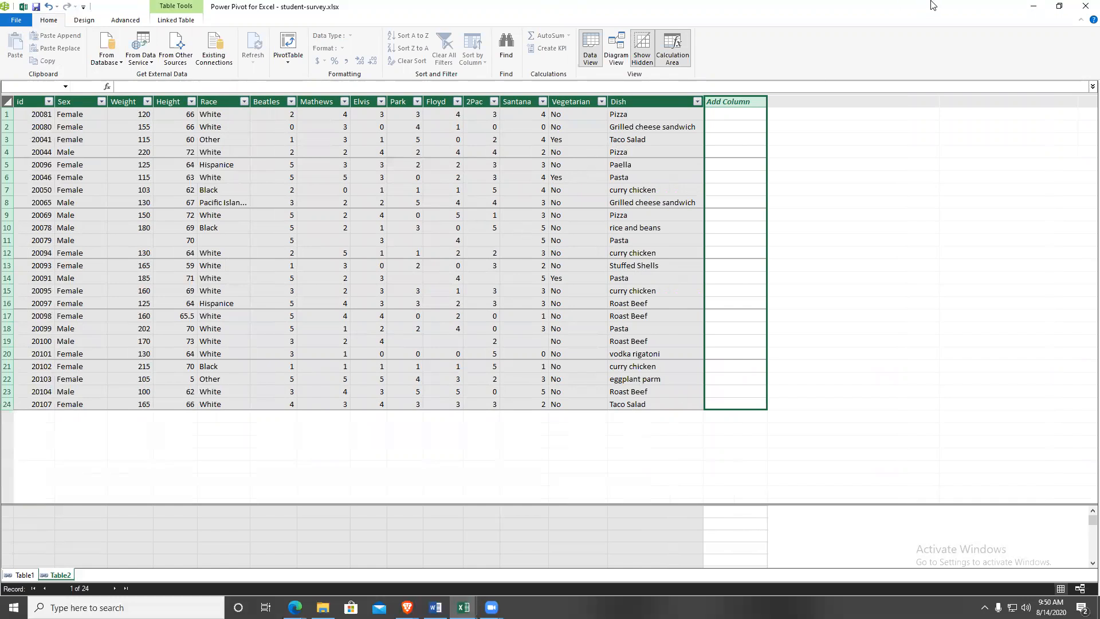
Move the Power Pivot window aside to look at the task list in the worksheet, and maximize it again.
left_click_drag(927, 5, 1022, 15)
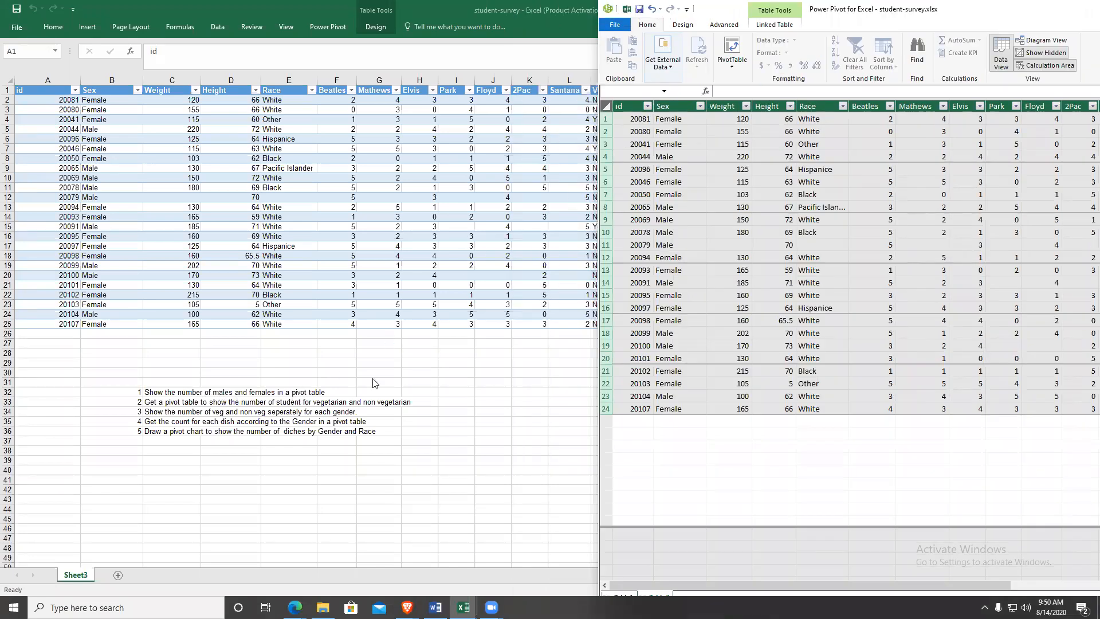
left_click_drag(991, 21, 902, 23)
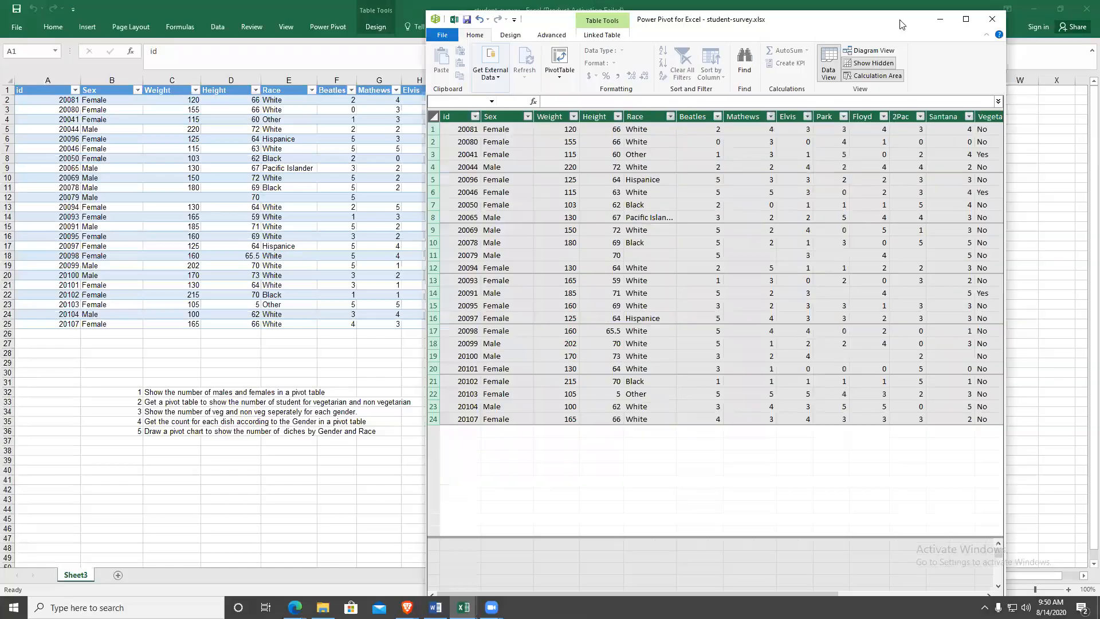
left_click(967, 19)
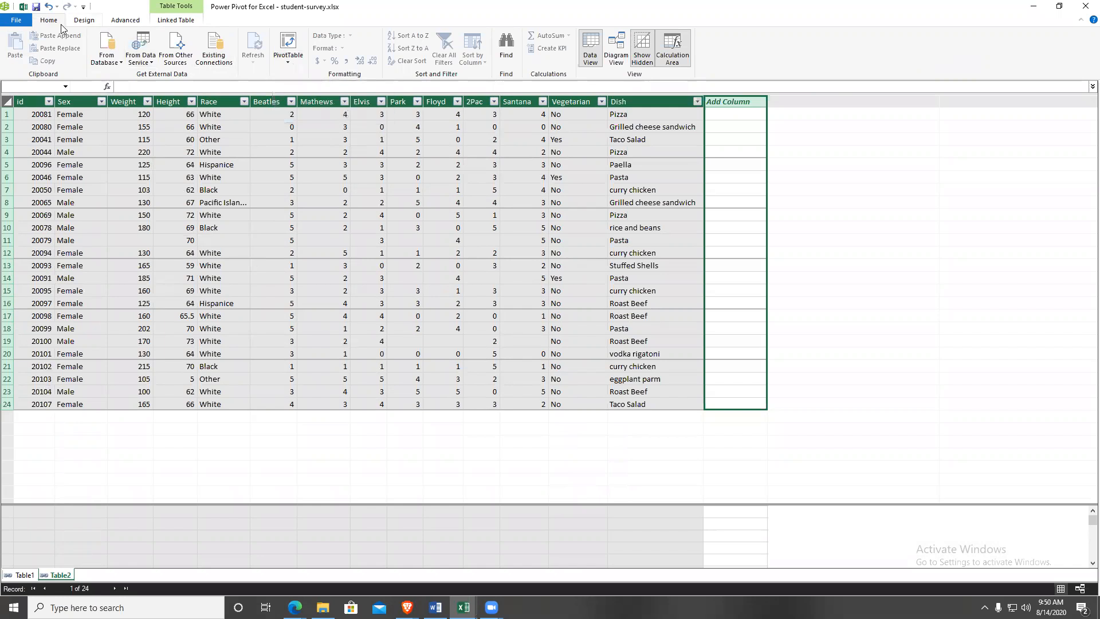
Create a PivotTable from the data model in a new worksheet.
left_click(289, 62)
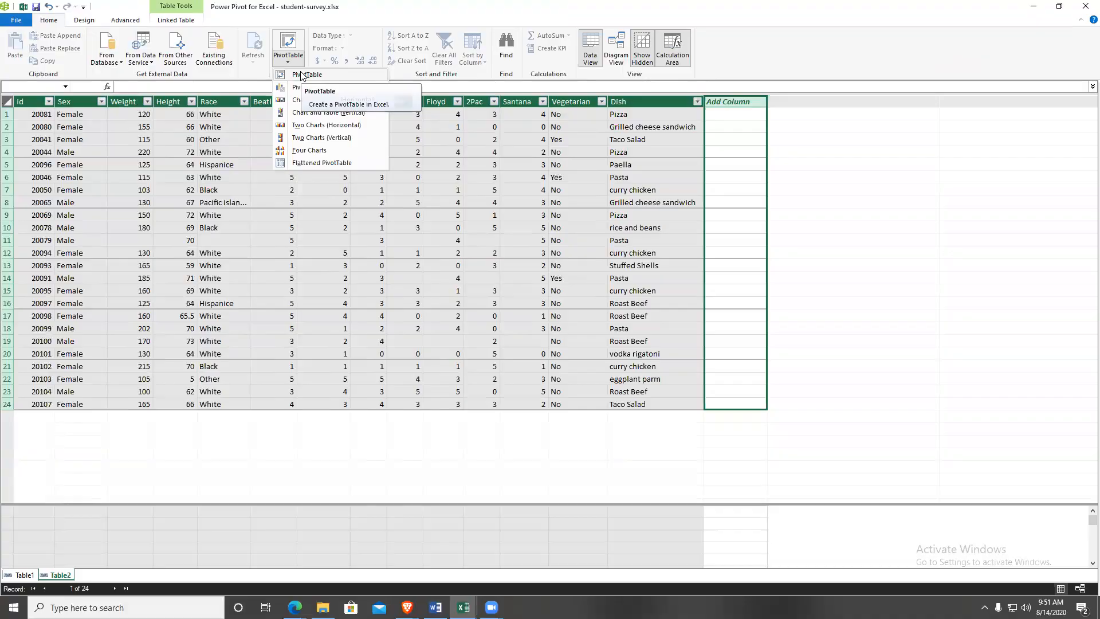
left_click(302, 75)
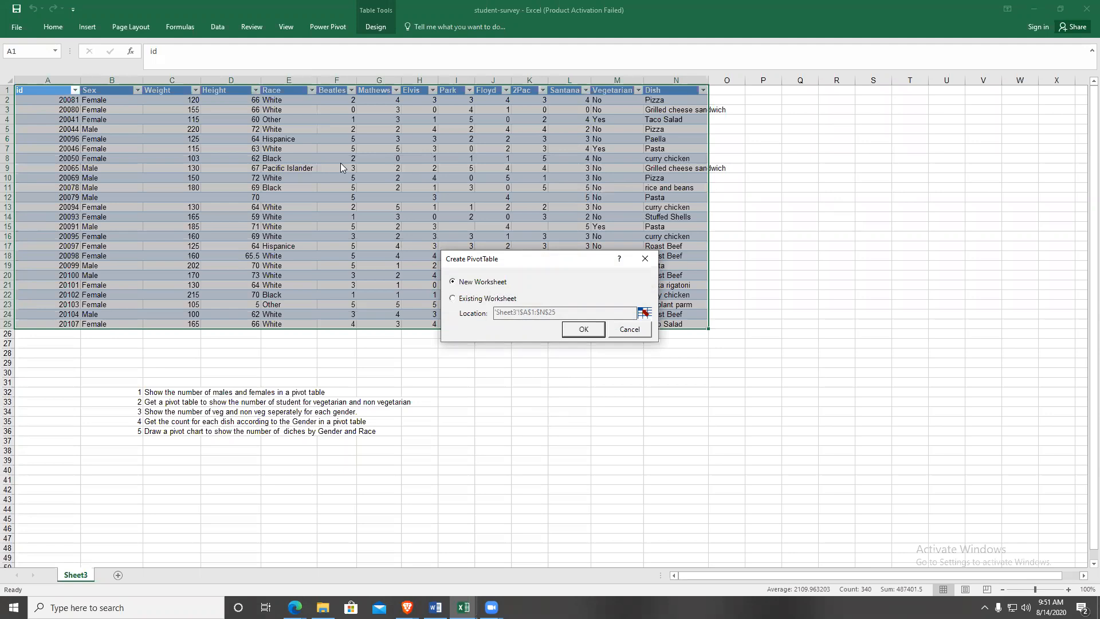
mouse_move(464, 608)
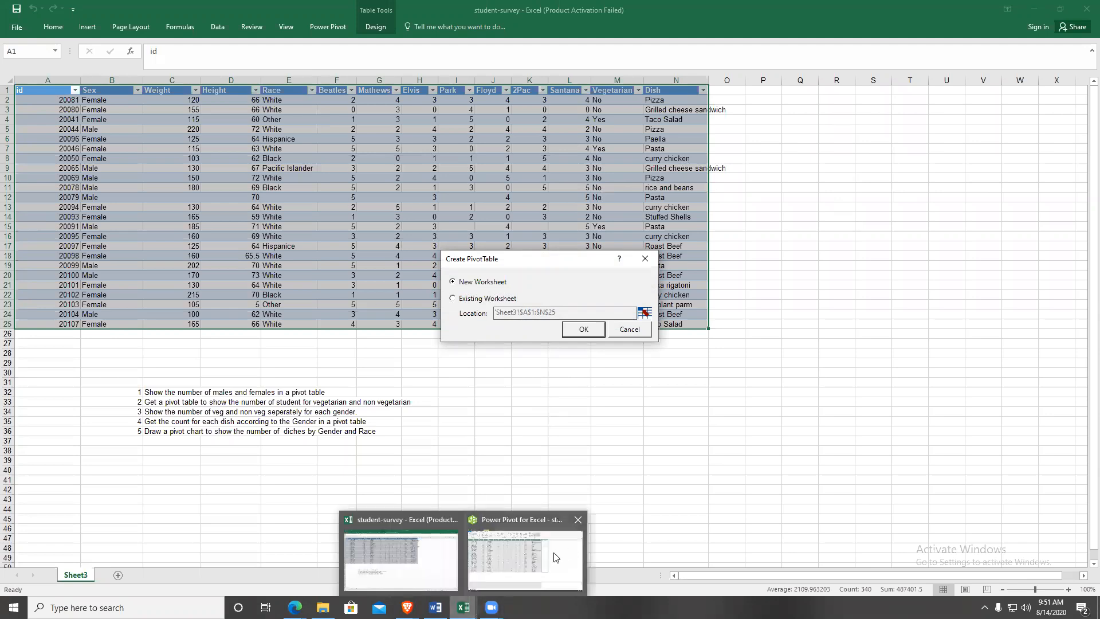
mouse_move(555, 558)
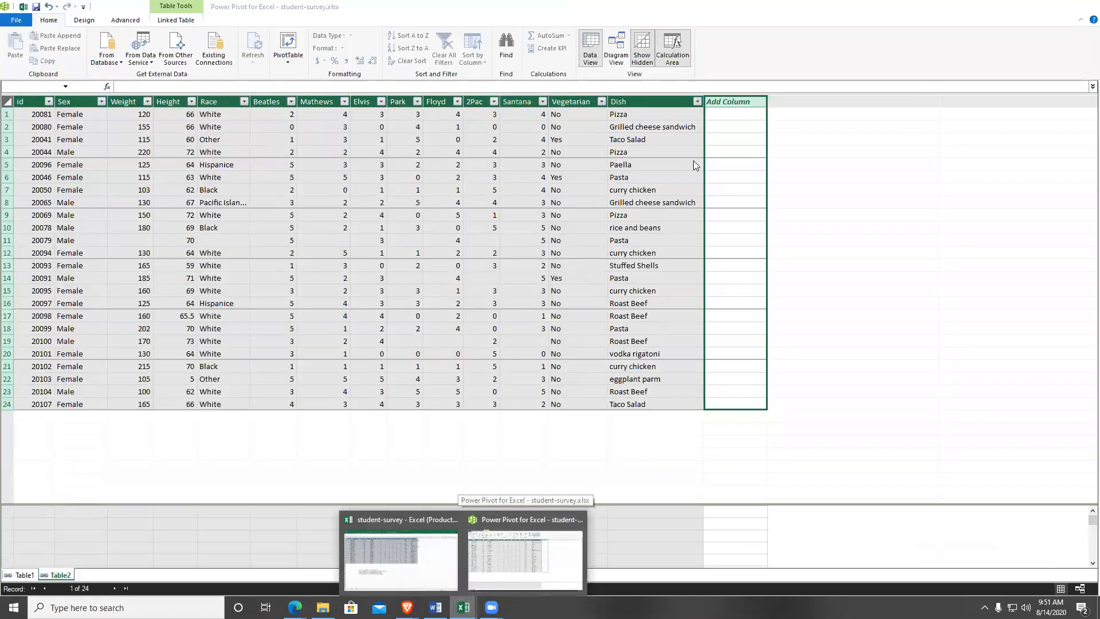
left_click(401, 559)
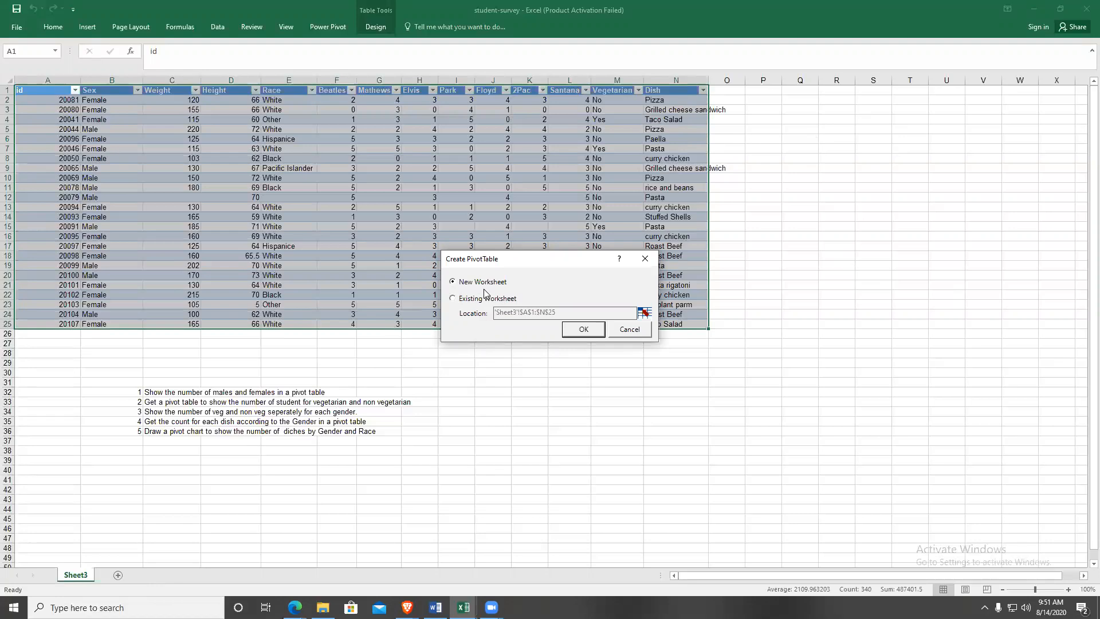
left_click(582, 329)
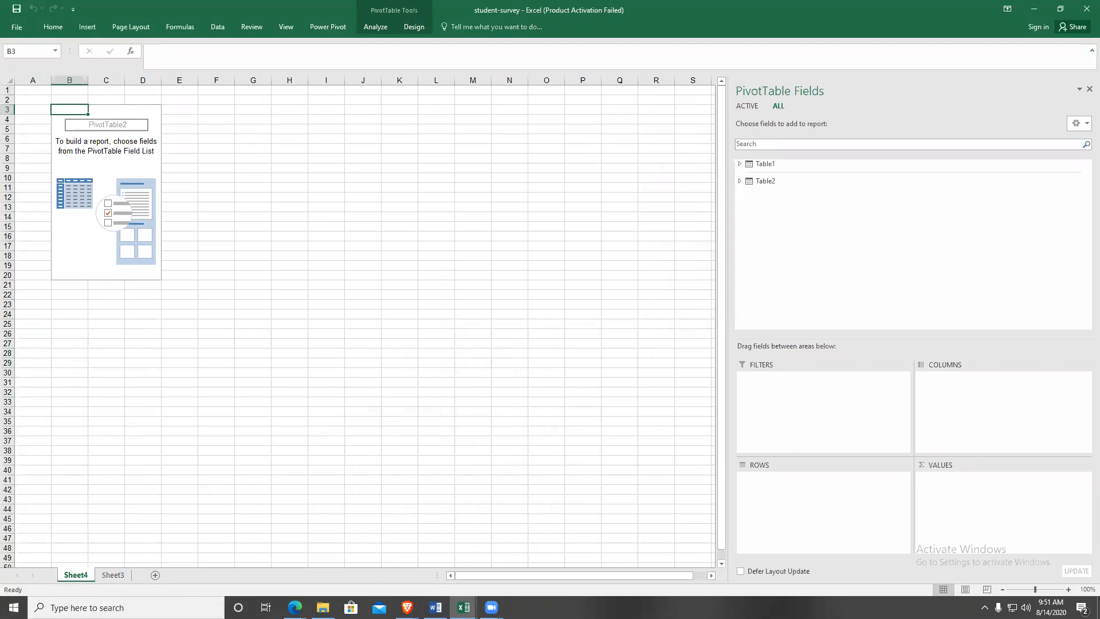
Rename the Sheet3 data worksheet as StudentDetails.
left_click(112, 578)
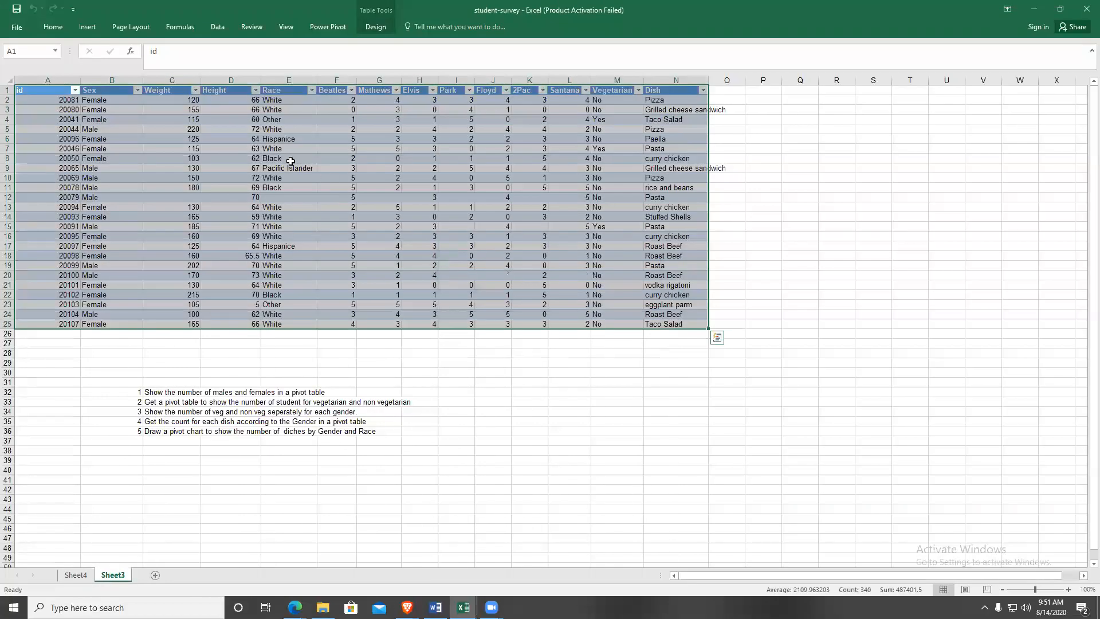
right_click(110, 582)
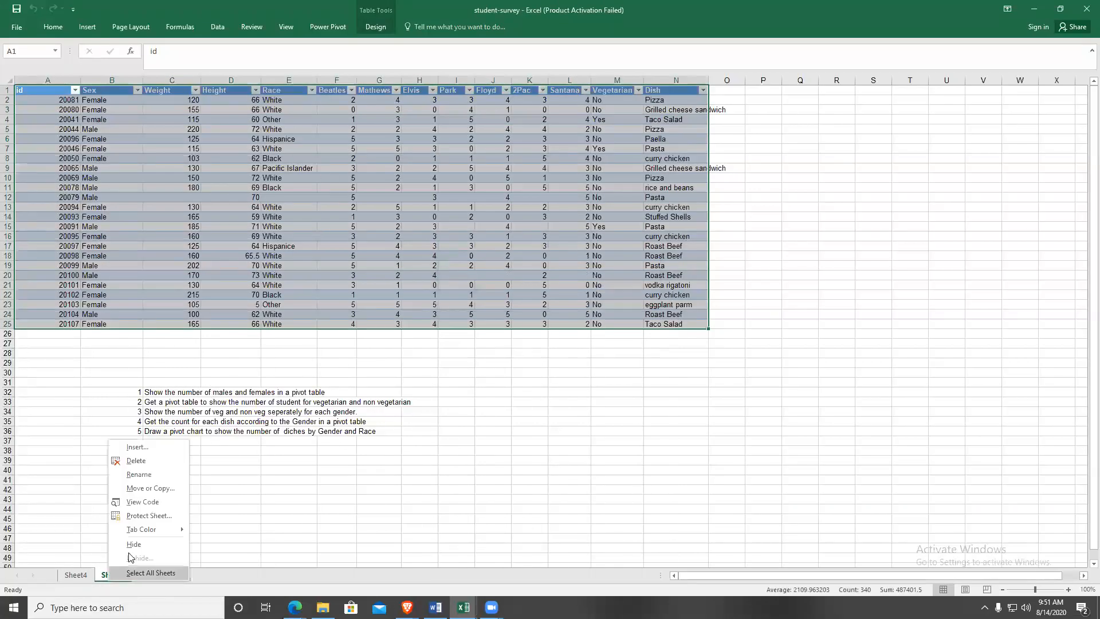
left_click(139, 474)
key("BackSpace")
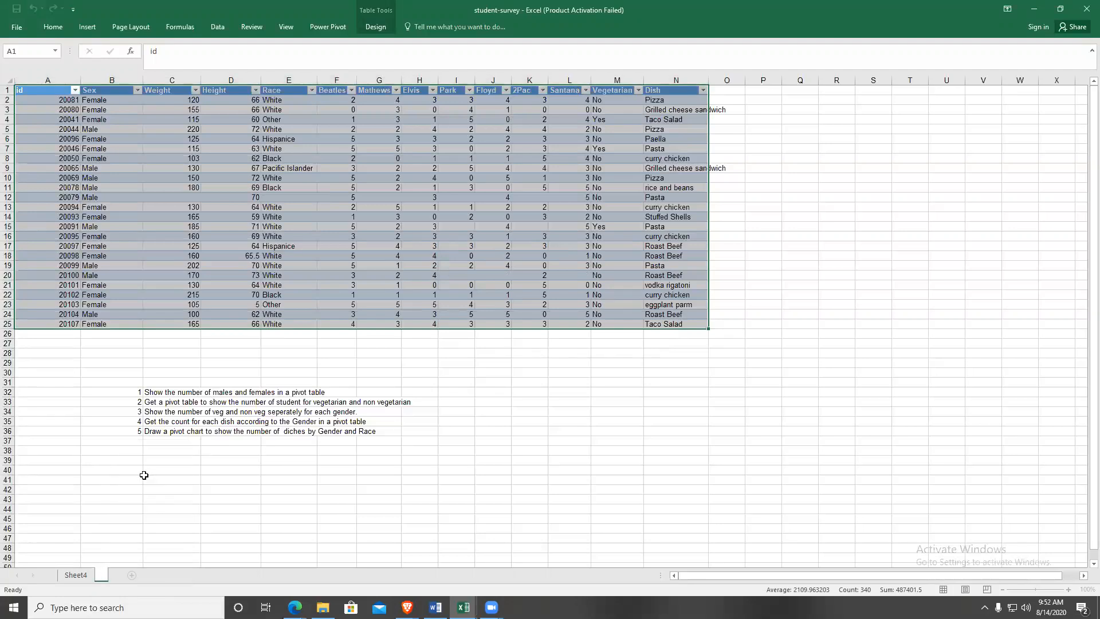
type("StudentDetails")
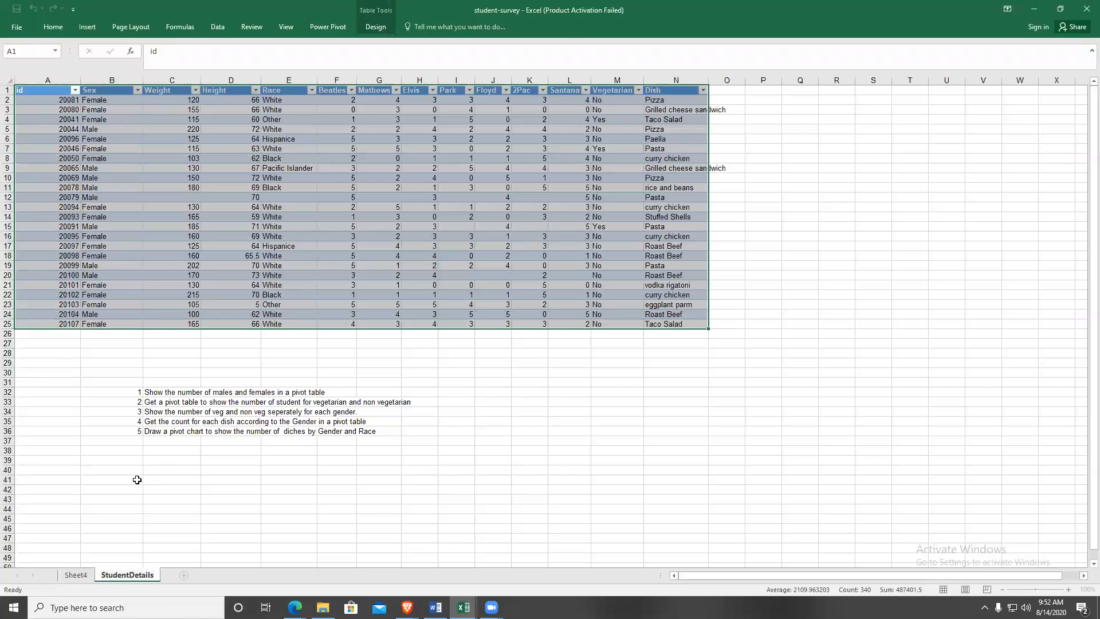
Rename Sheet4 as PivotTable and activate the empty pivot report to show its field list.
left_click(80, 575)
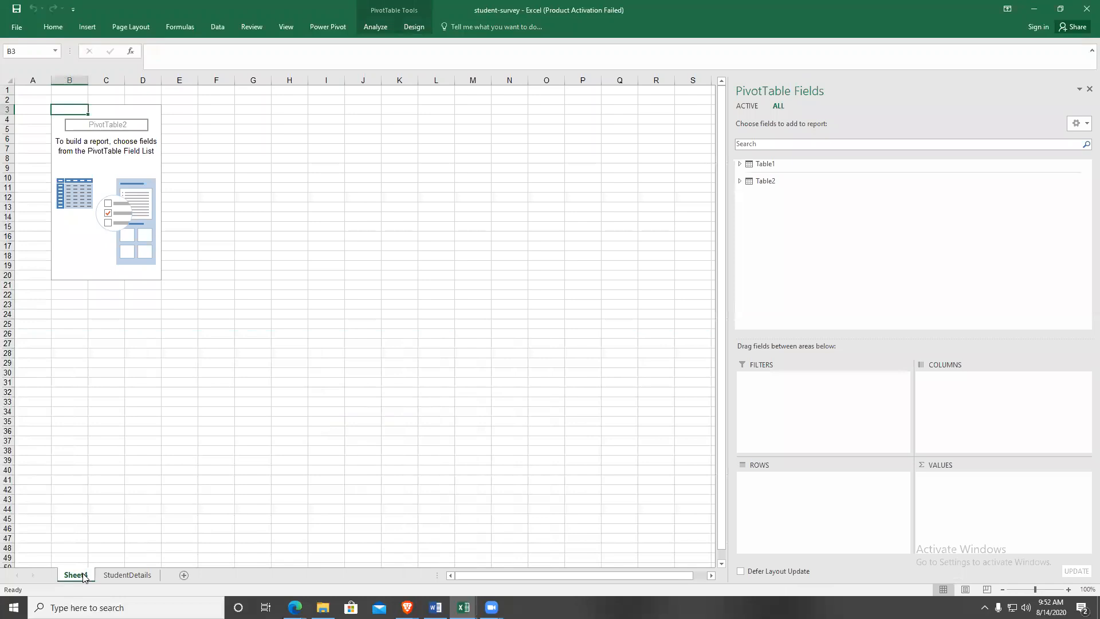
right_click(83, 576)
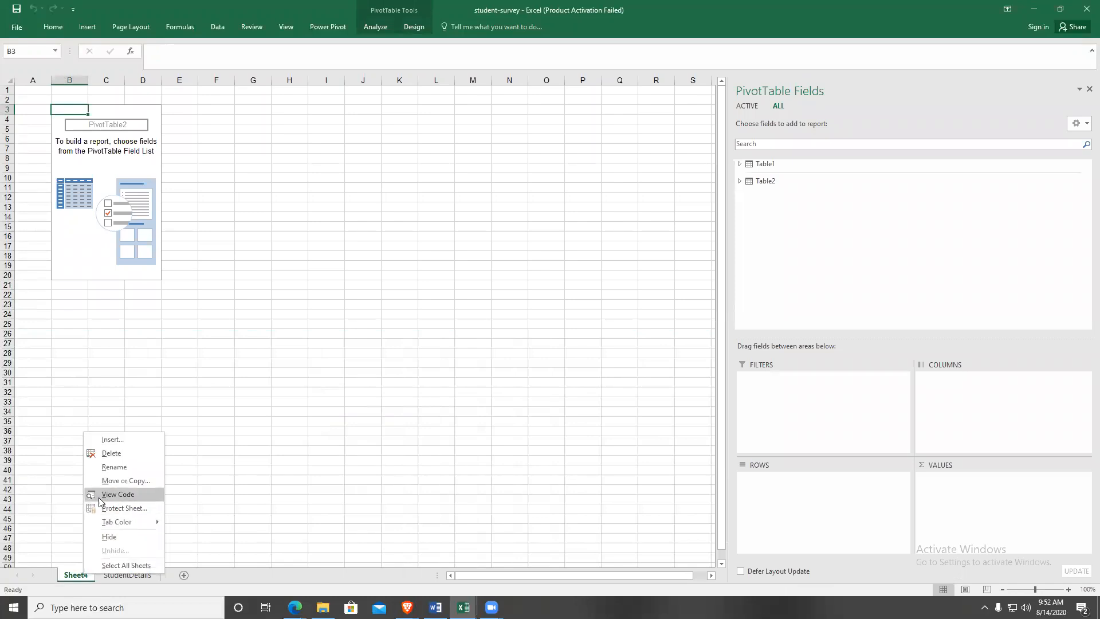
left_click(109, 470)
key("BackSpace")
type("Pivot")
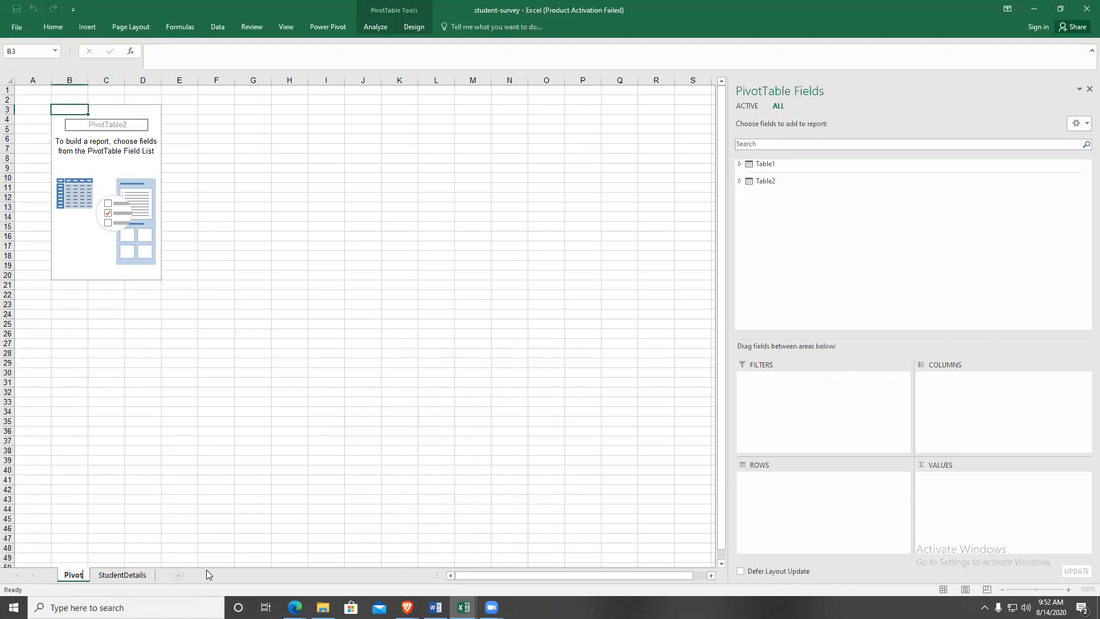
type("Table")
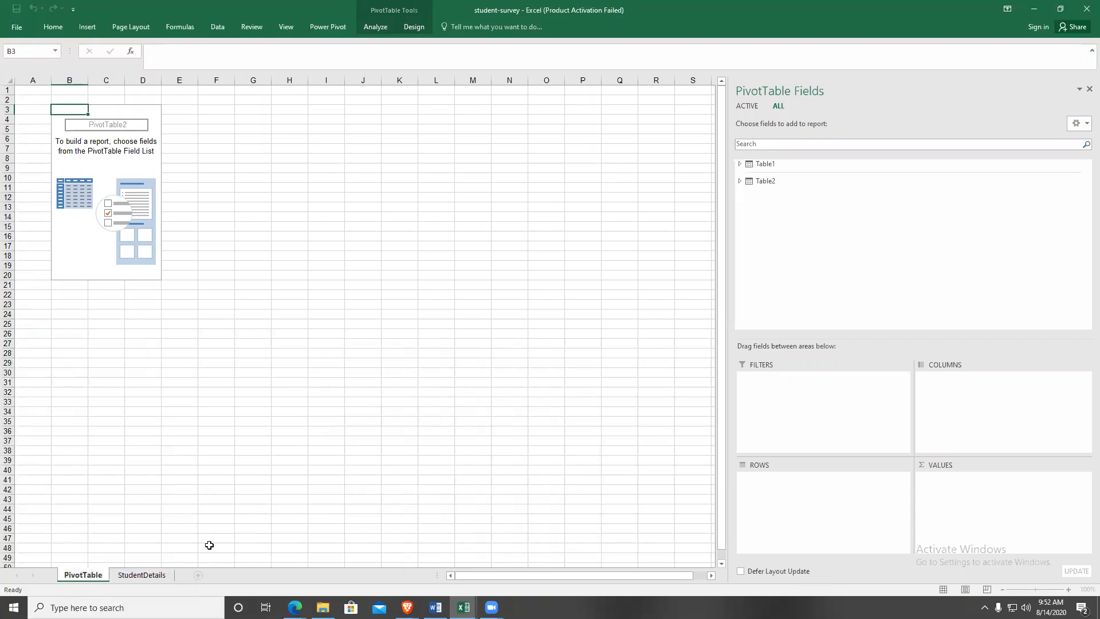
left_click(212, 499)
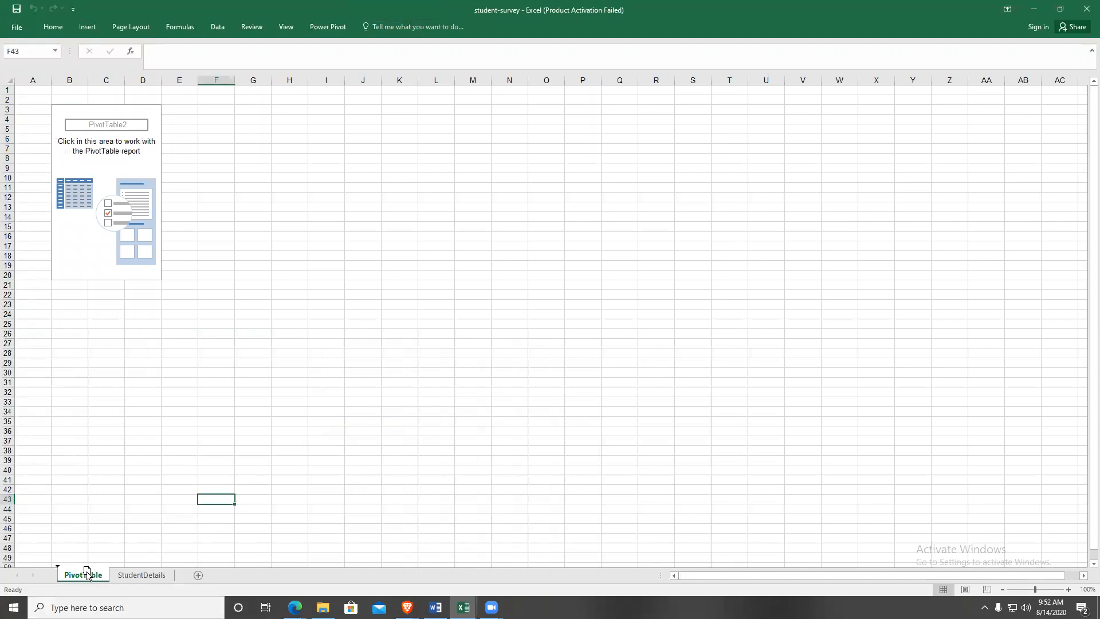
left_click(80, 273)
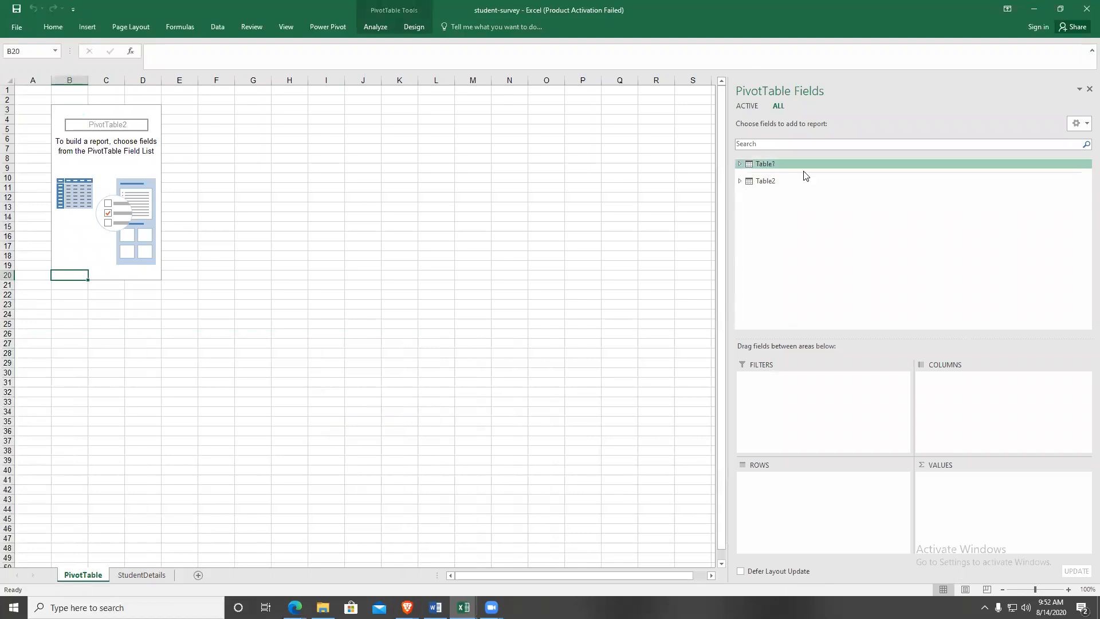
Check the task list on the StudentDetails sheet, and add Table1's Sex field as rows and id as values in the pivot table.
left_click(127, 574)
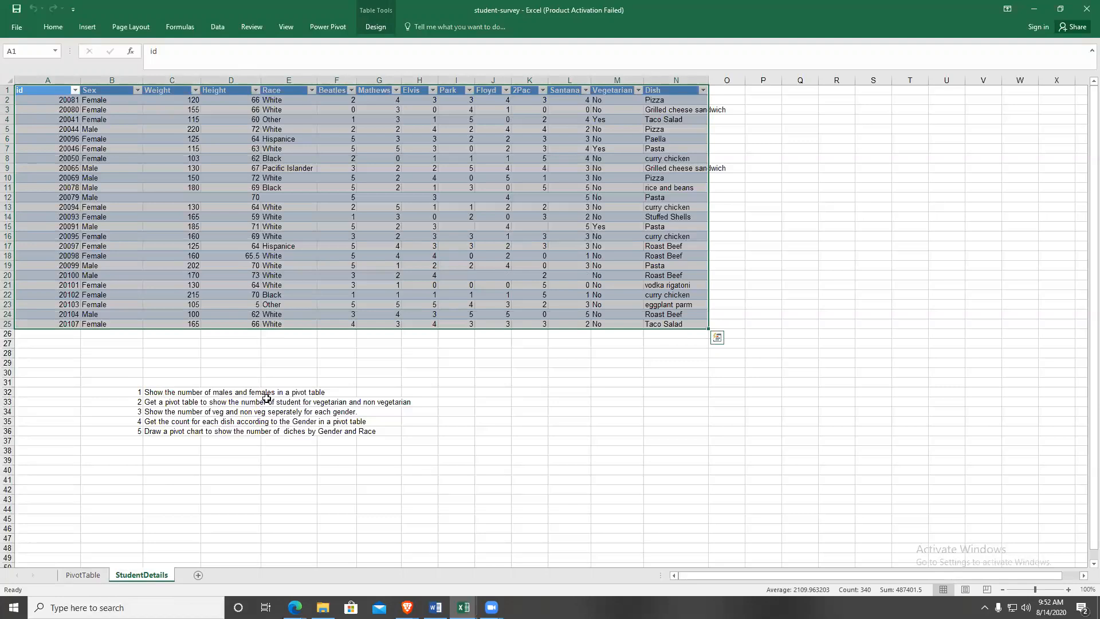
left_click(83, 575)
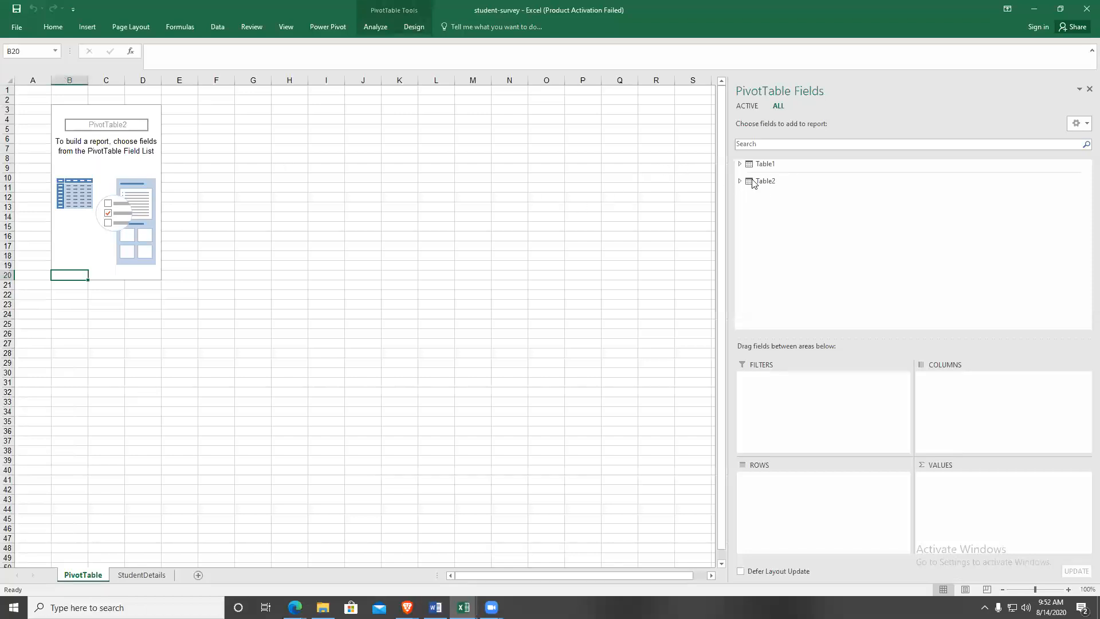
left_click(740, 166)
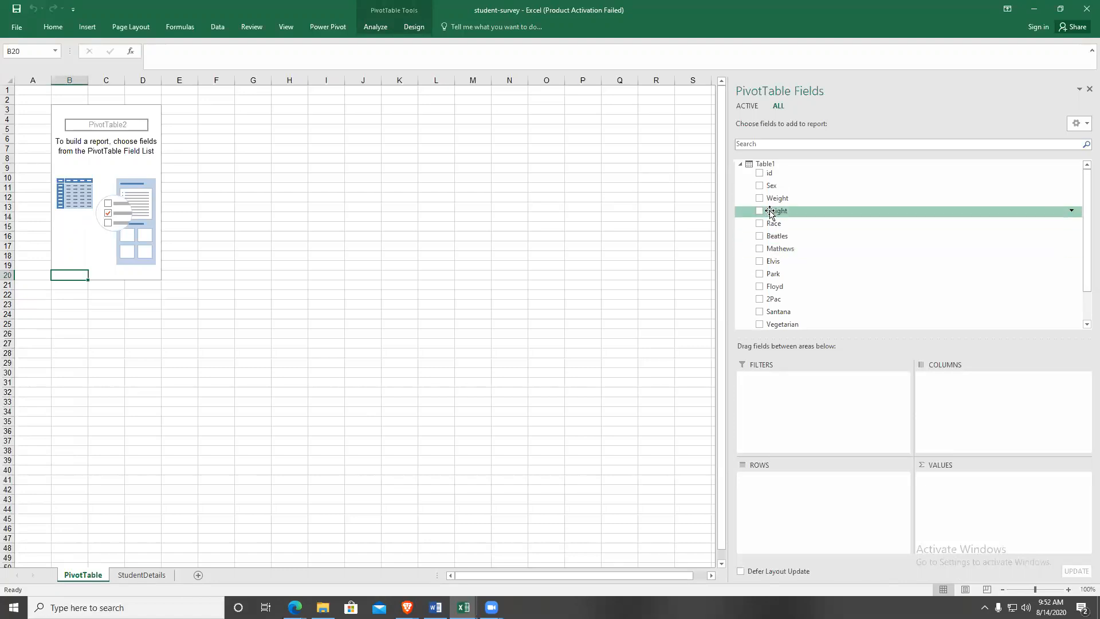
left_click(760, 186)
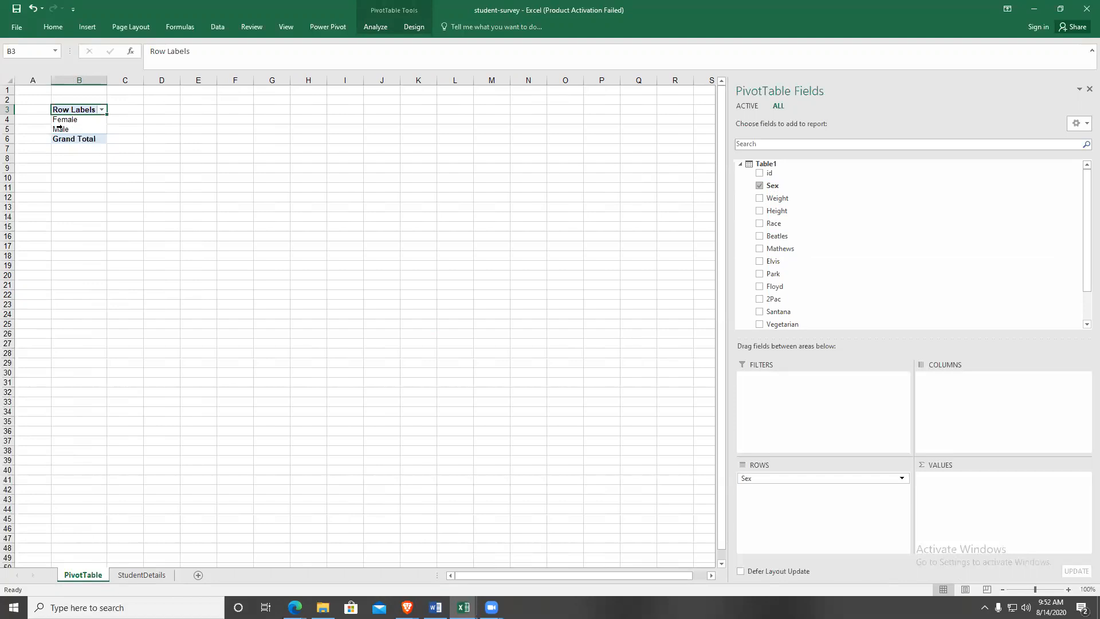
left_click(759, 173)
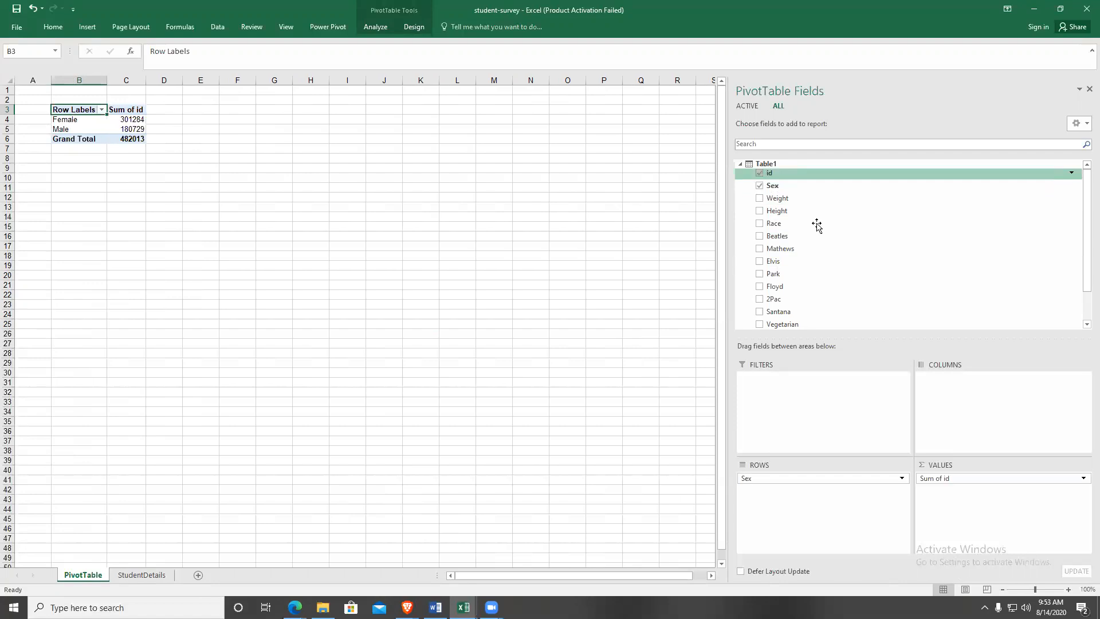
Try the id field as a second row field beneath Sex, and return it to the values.
left_click_drag(961, 483, 866, 507)
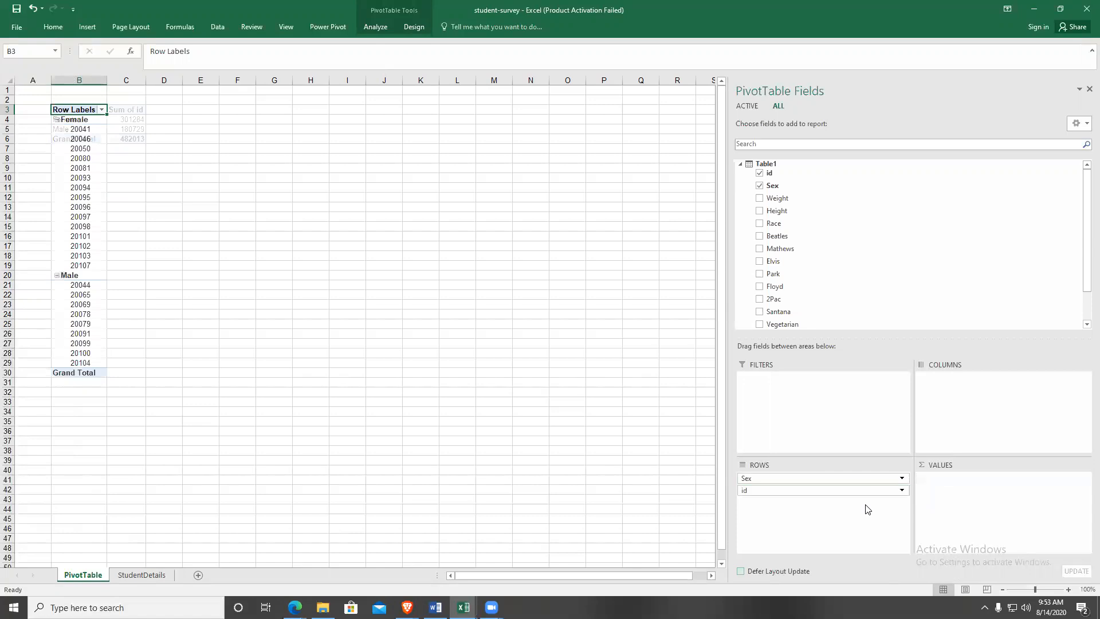
left_click(772, 479)
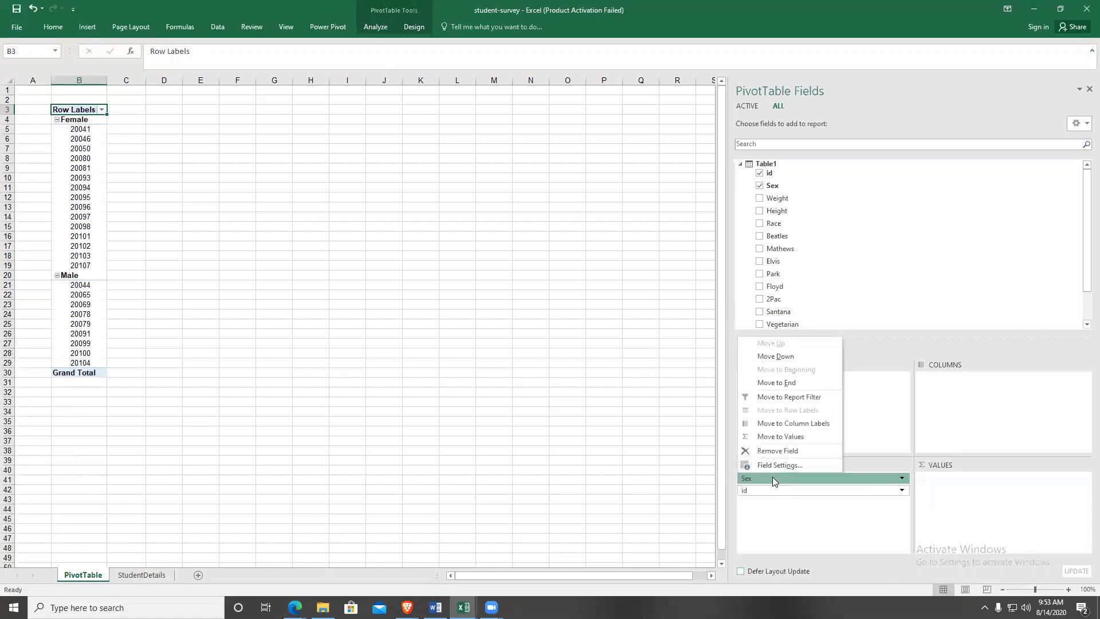
left_click(776, 511)
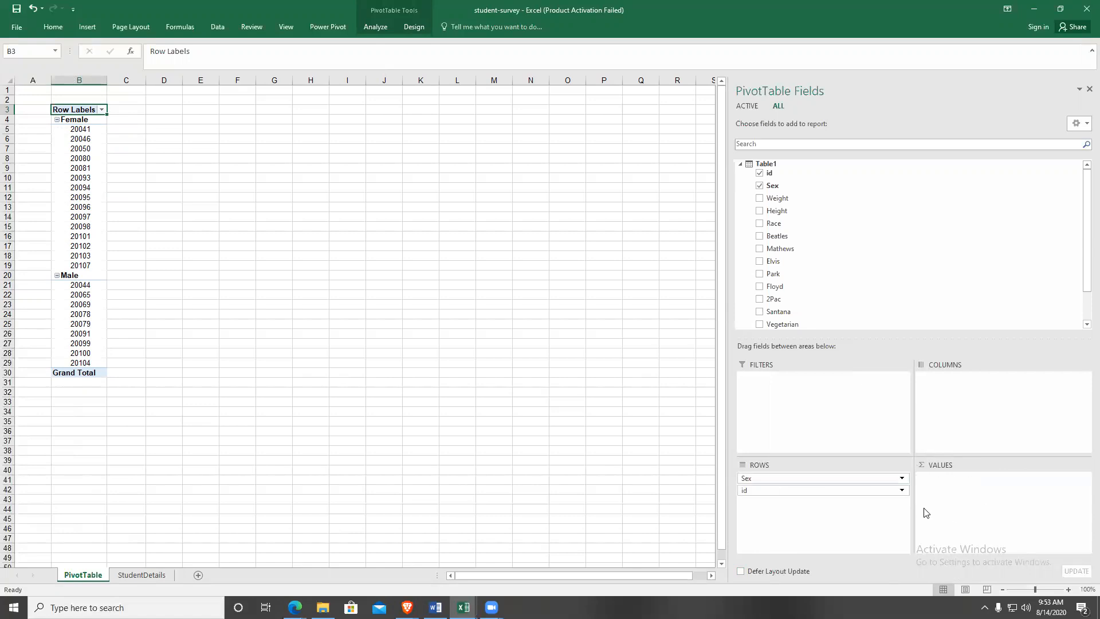
left_click_drag(823, 490, 956, 487)
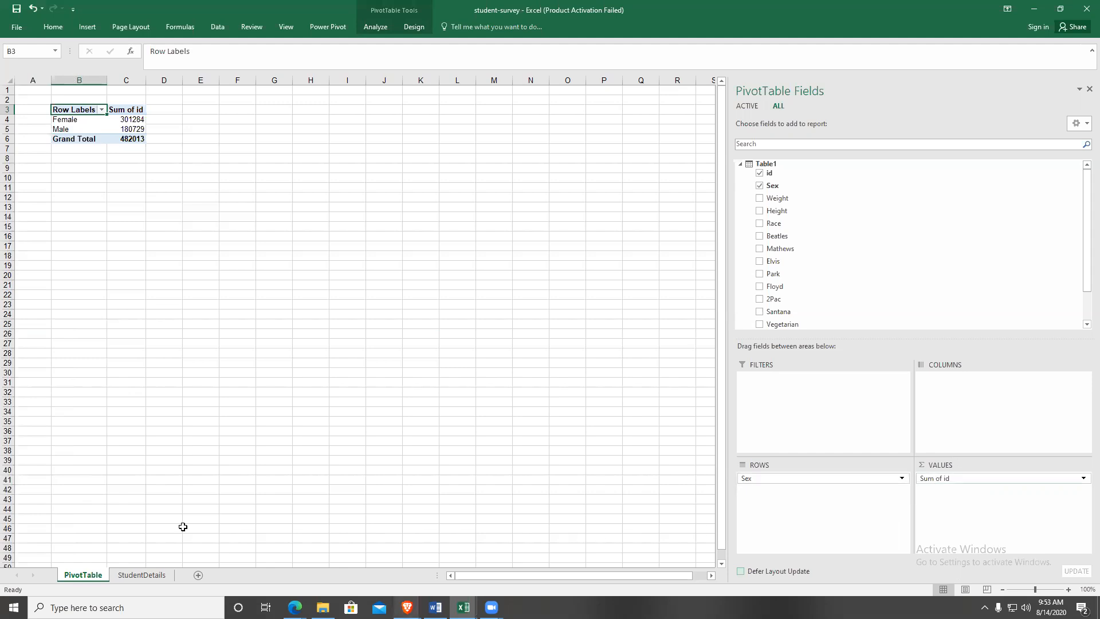
Look at the StudentDetails data, and try Sex as a report filter with id as column labels before restoring the layout.
left_click(143, 575)
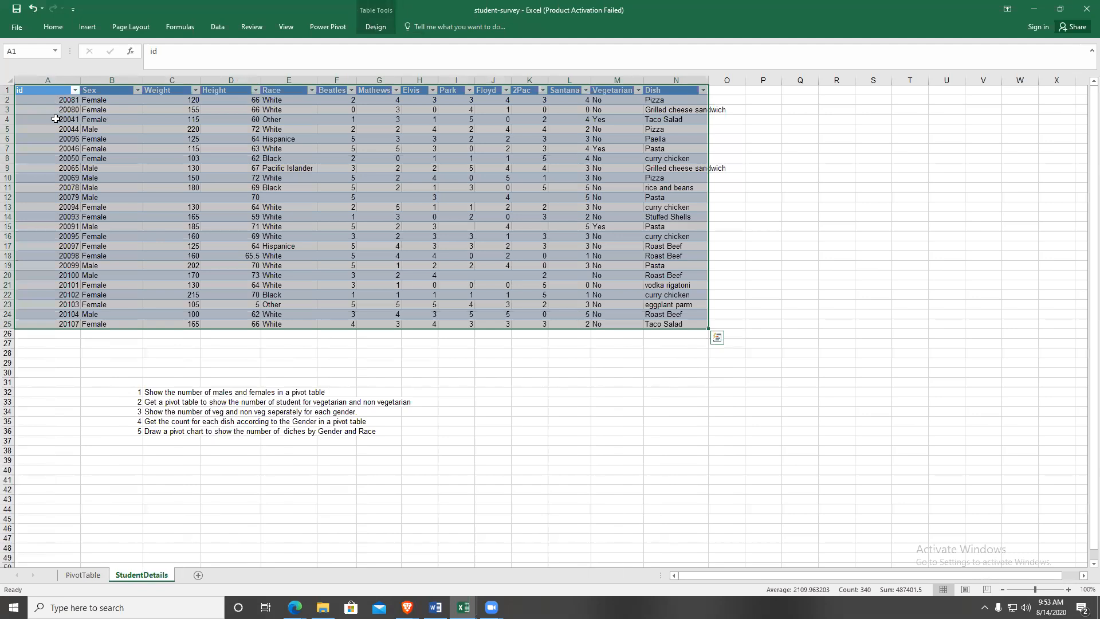
left_click(81, 576)
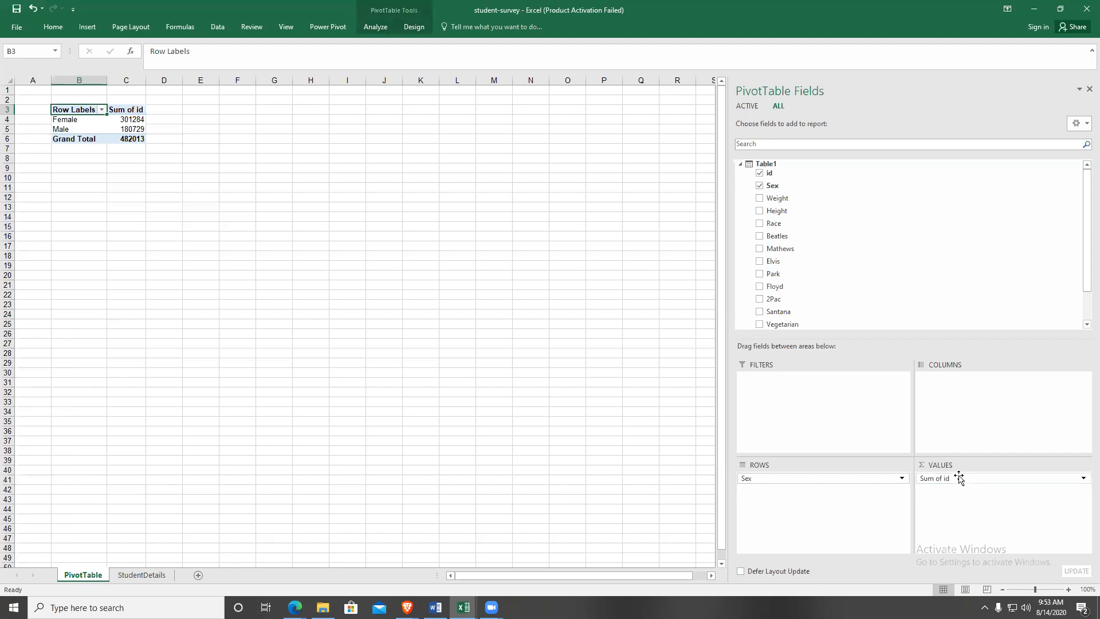
left_click_drag(796, 463, 803, 401)
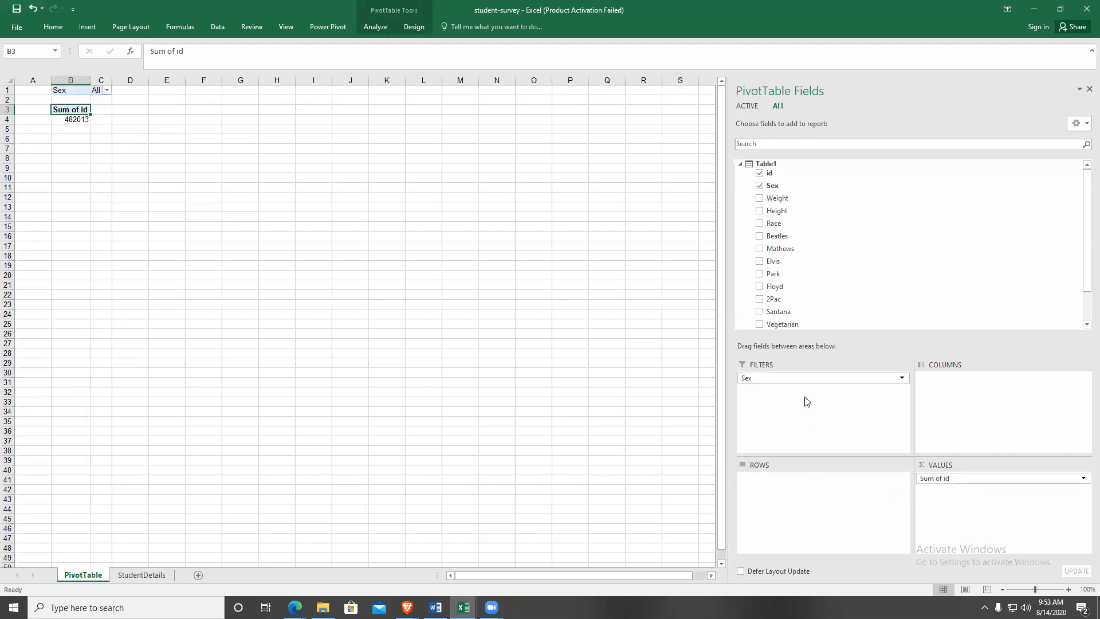
left_click_drag(975, 477, 982, 401)
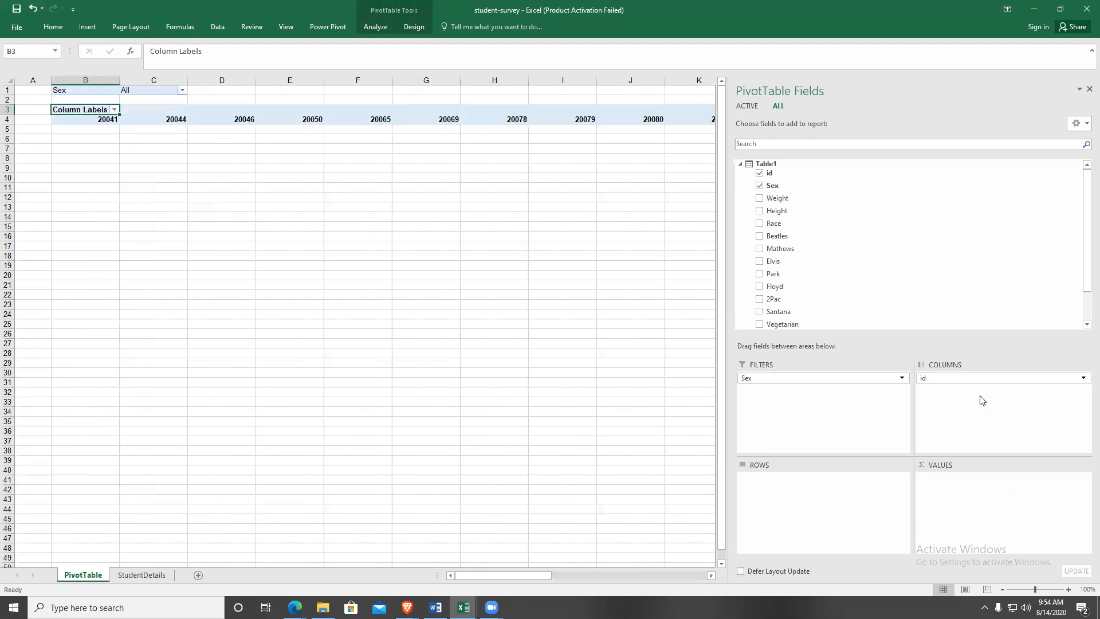
left_click_drag(835, 378, 837, 486)
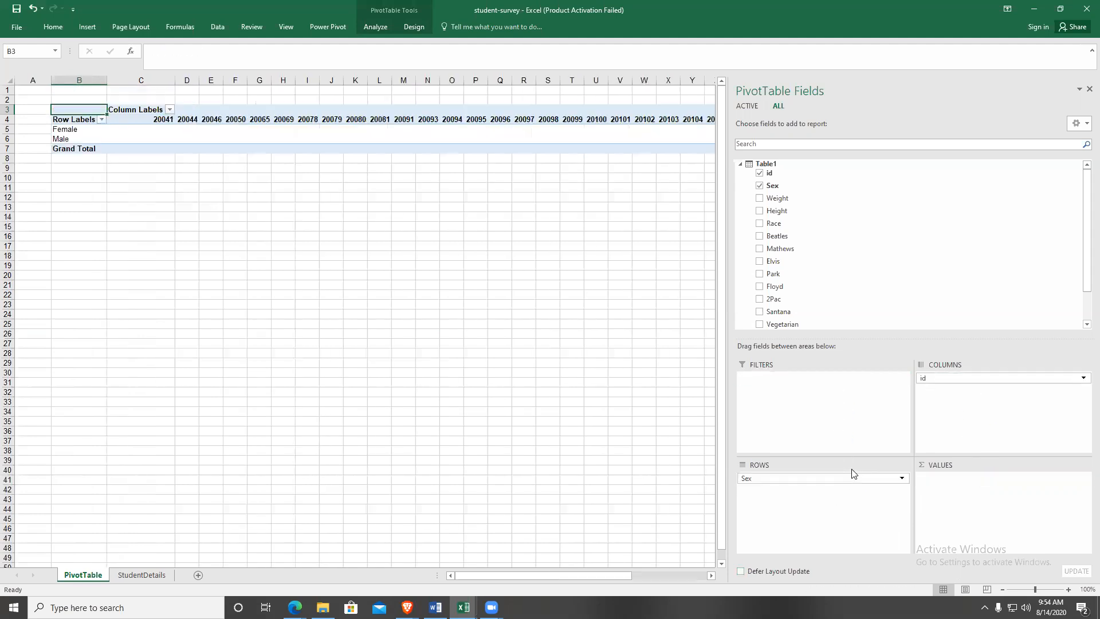
left_click_drag(951, 380, 968, 492)
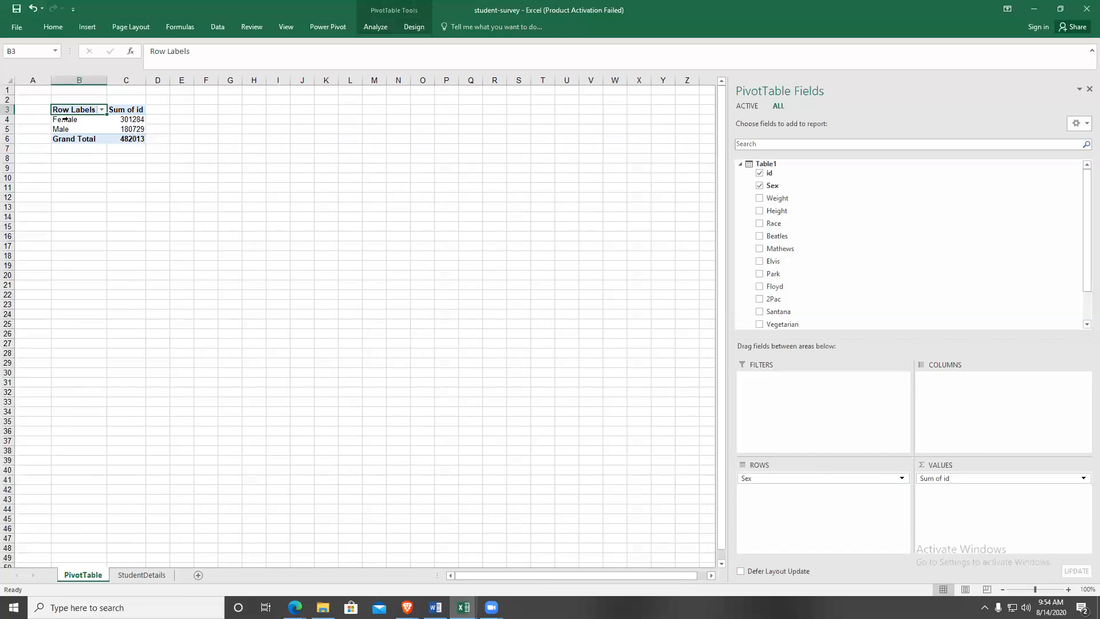
Summarize the id value field by Count instead of Sum.
mouse_move(114, 128)
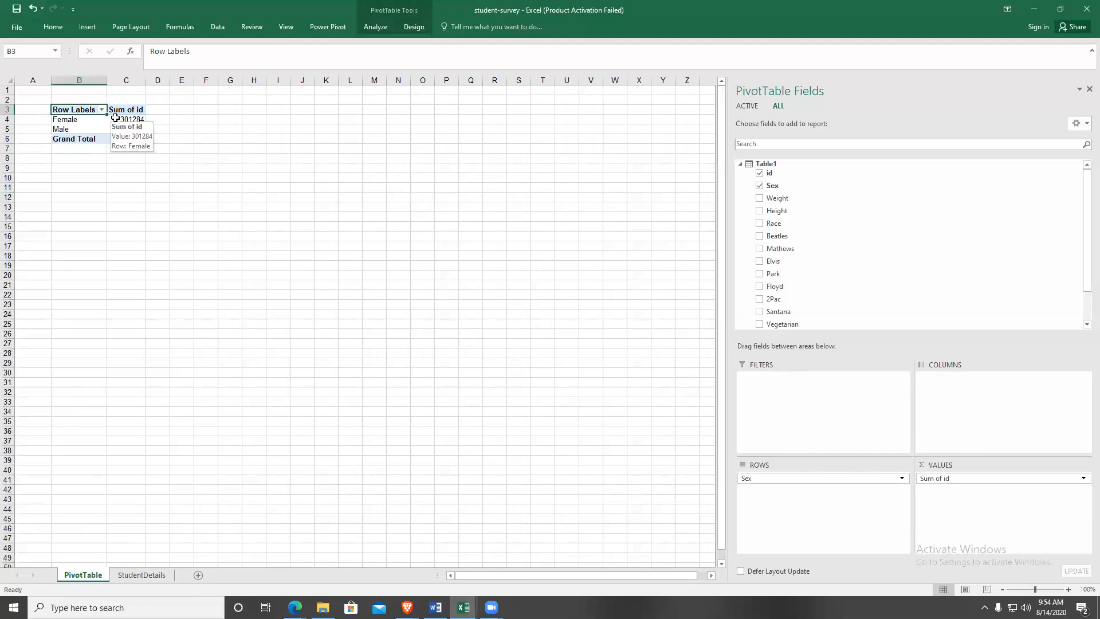
left_click(977, 480)
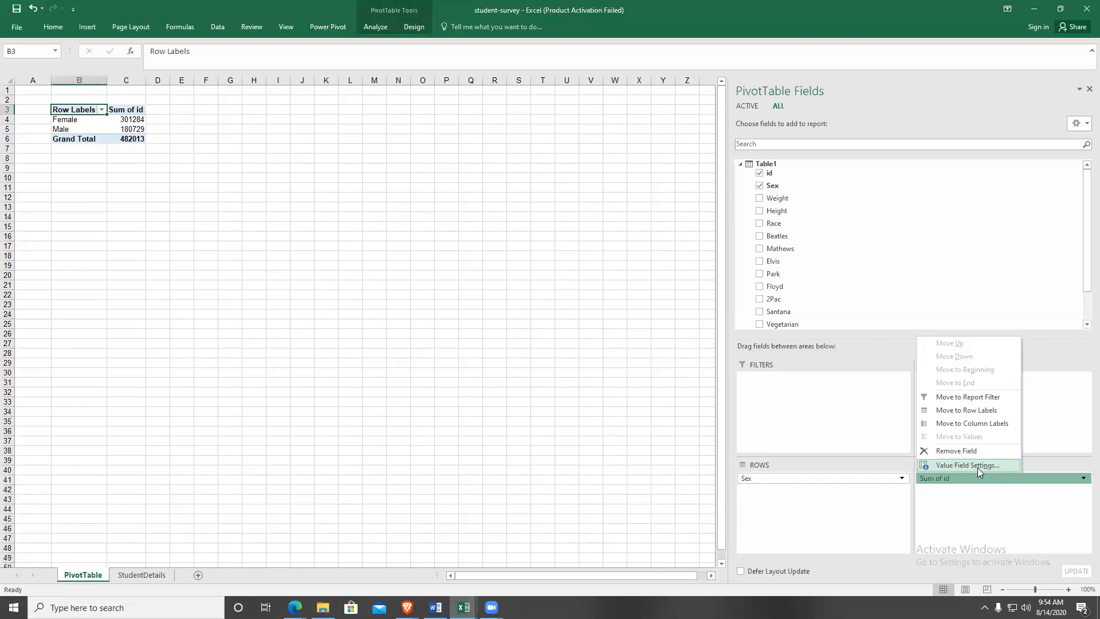
left_click(978, 466)
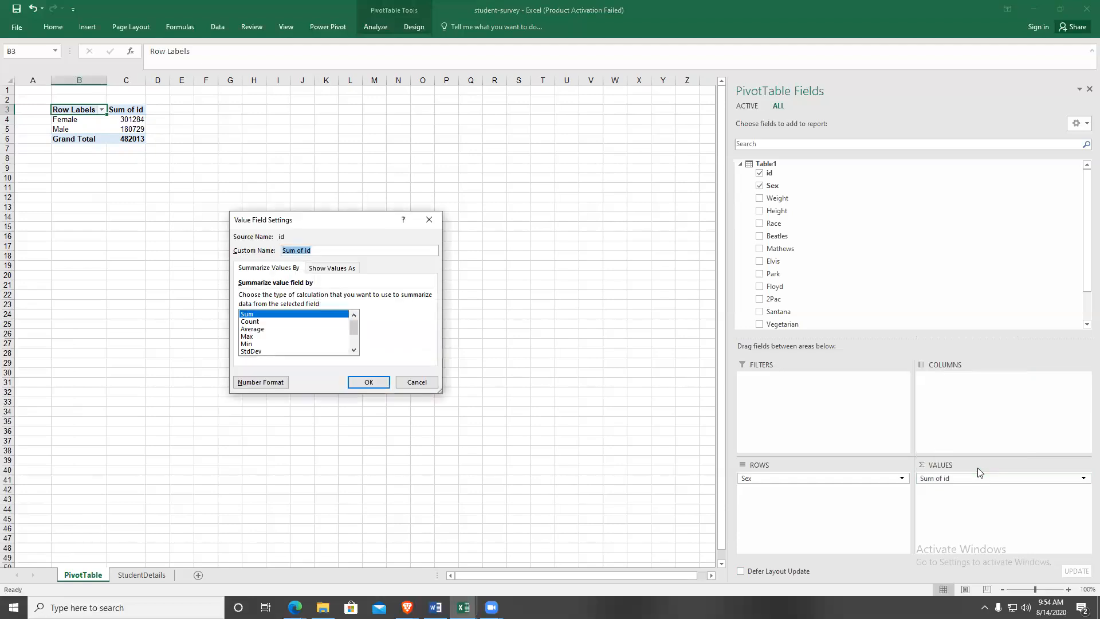
left_click(254, 322)
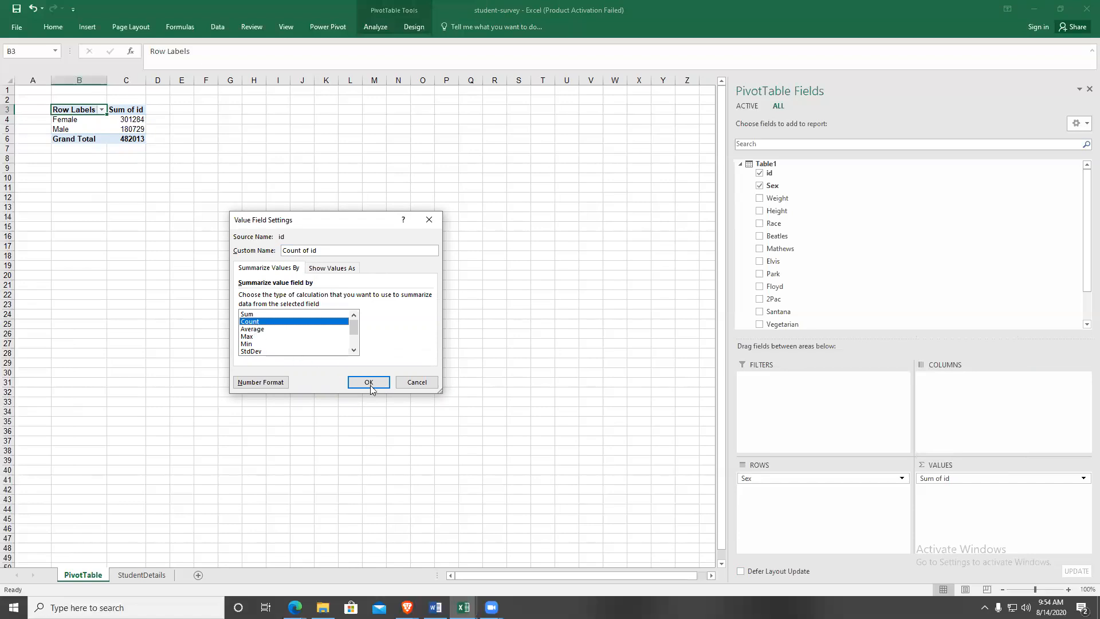
left_click(369, 382)
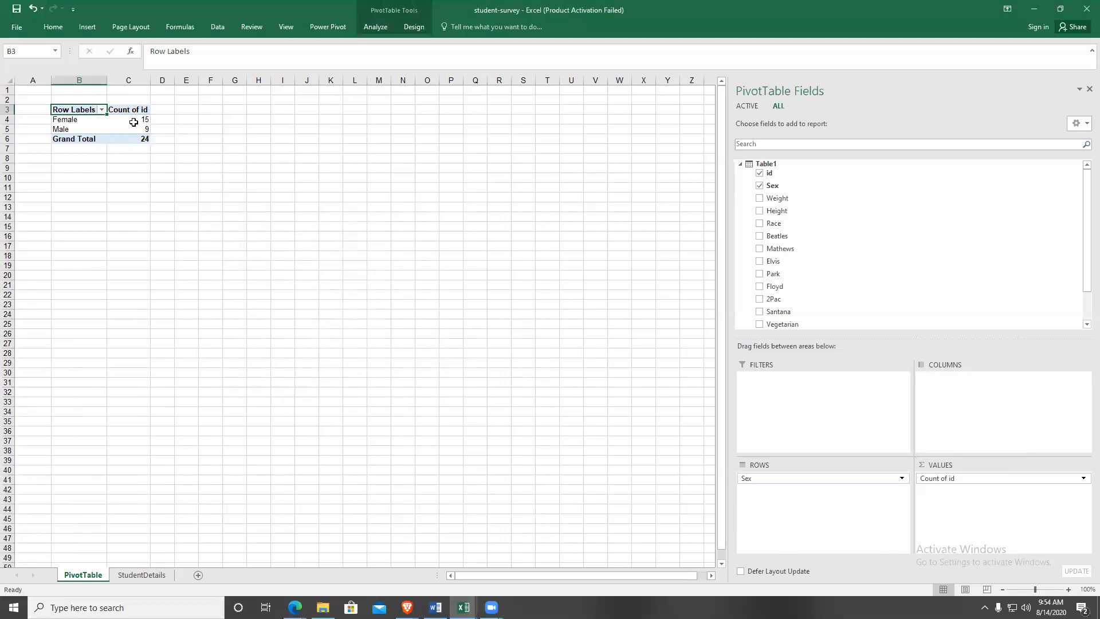
Count the Female entries in the Sex column of StudentDetails one by one and compare with the pivot table on the PivotTable sheet.
left_click(153, 577)
left_click(153, 294)
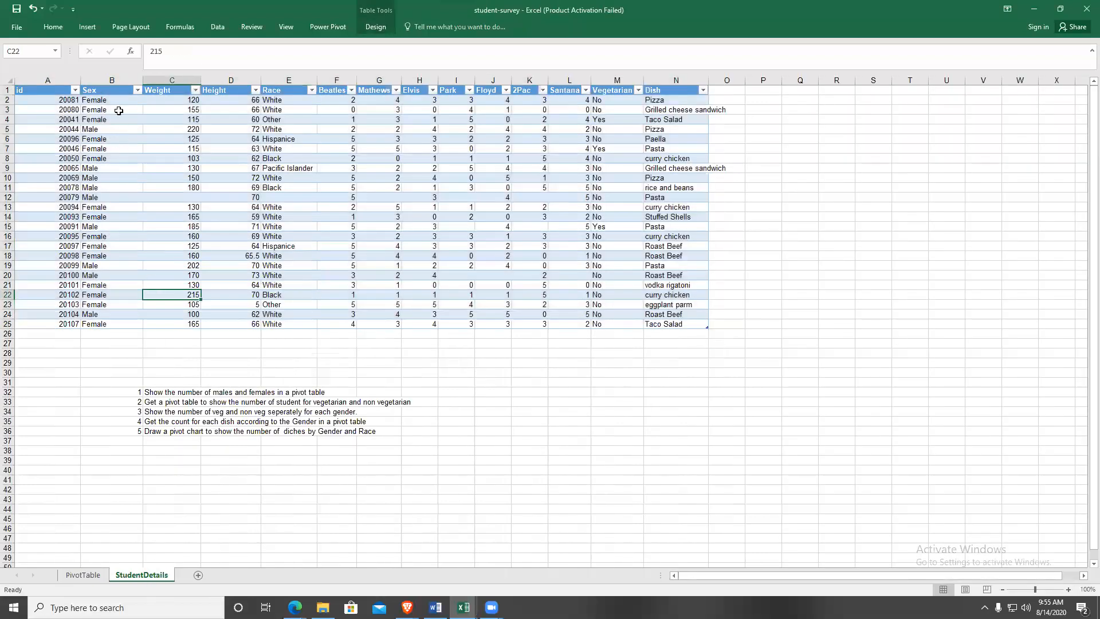
left_click(111, 100)
left_click(113, 113)
left_click(113, 118)
left_click(110, 129)
left_click(108, 139)
left_click(108, 148)
left_click(107, 156)
left_click(103, 209)
left_click(103, 217)
left_click(105, 236)
left_click(104, 246)
left_click(104, 257)
left_click(104, 286)
left_click(104, 295)
left_click(104, 307)
left_click(103, 315)
left_click(101, 325)
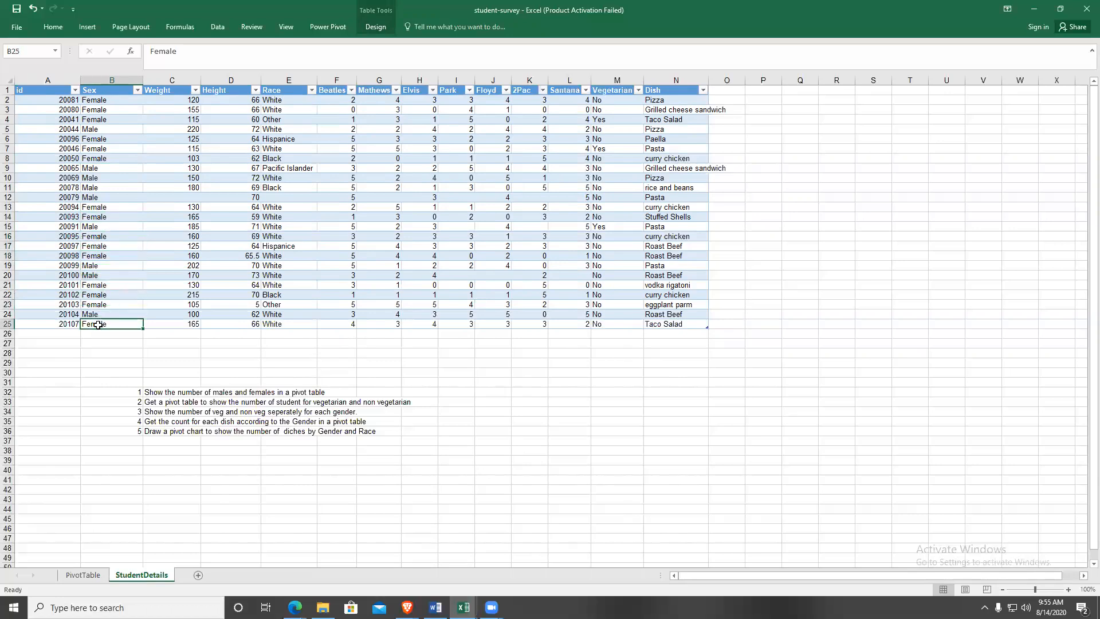
left_click(85, 575)
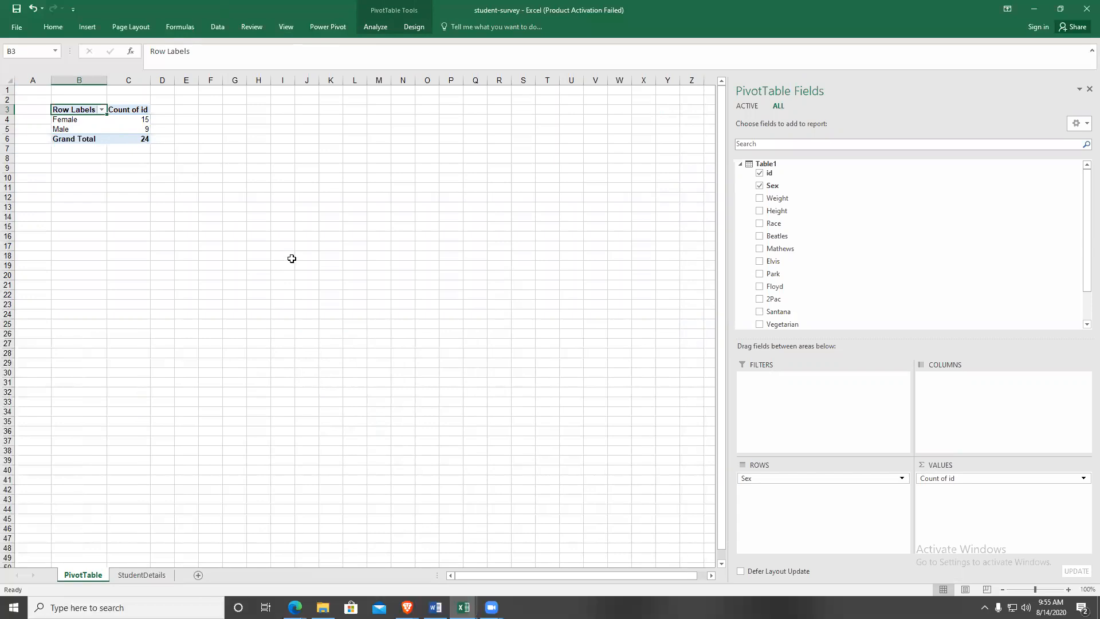
Review the second task on StudentDetails, and create another PivotTable from the Power Pivot data model in a new worksheet.
left_click(135, 576)
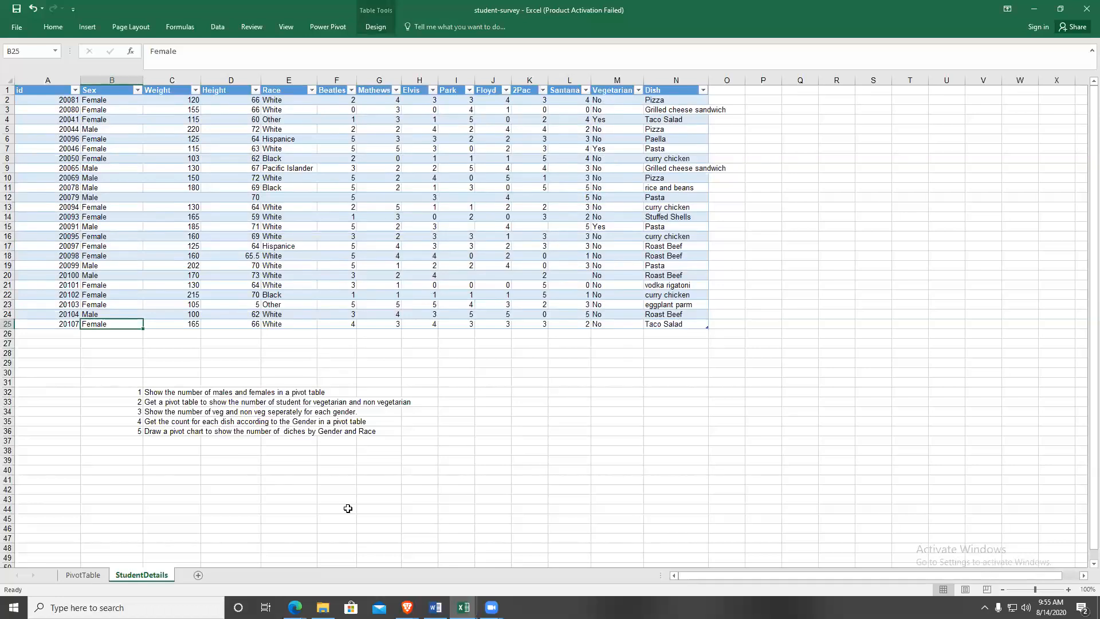
mouse_move(464, 606)
left_click(482, 581)
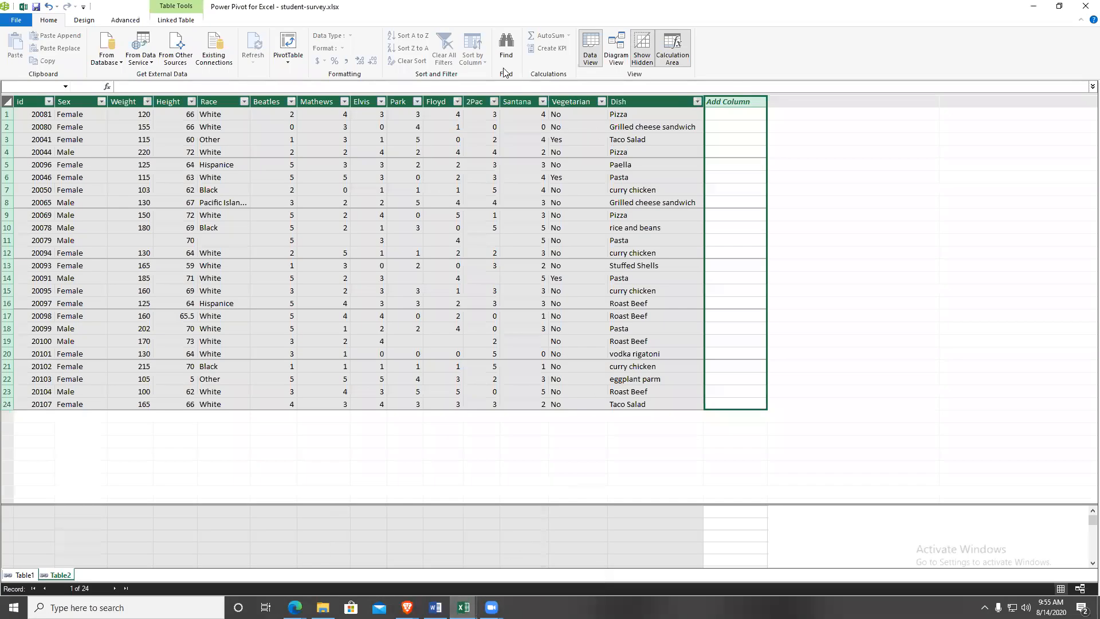
left_click(281, 67)
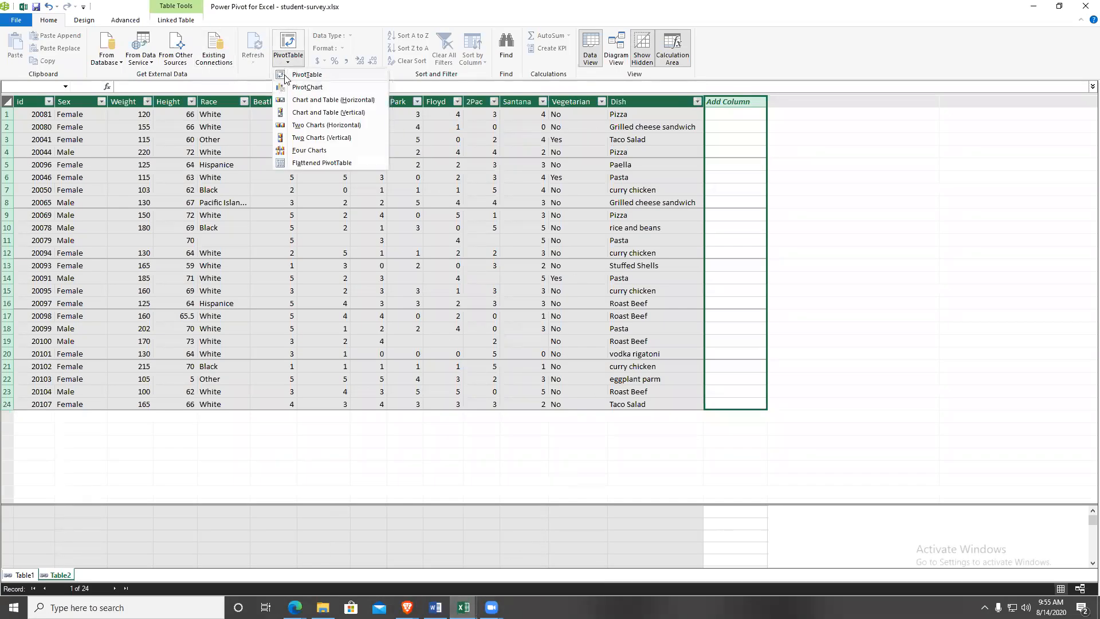
left_click(286, 76)
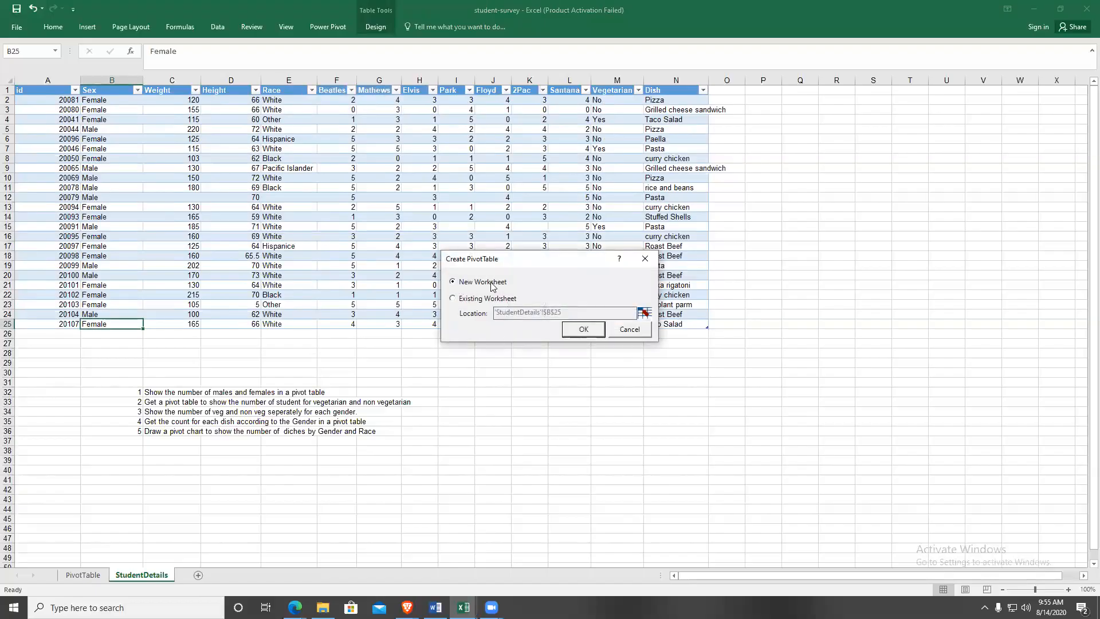
left_click(582, 331)
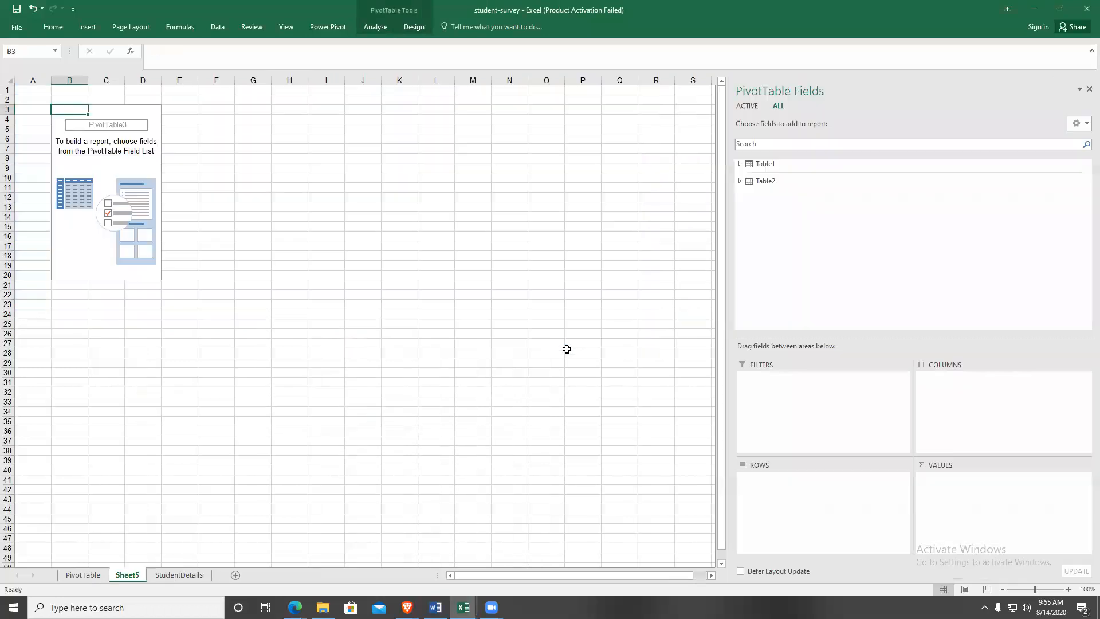
Rename the Sheet5 worksheet as PivotTable2 and select the empty pivot report on it.
right_click(145, 580)
left_click(165, 465)
key("BackSpace")
type("Piv")
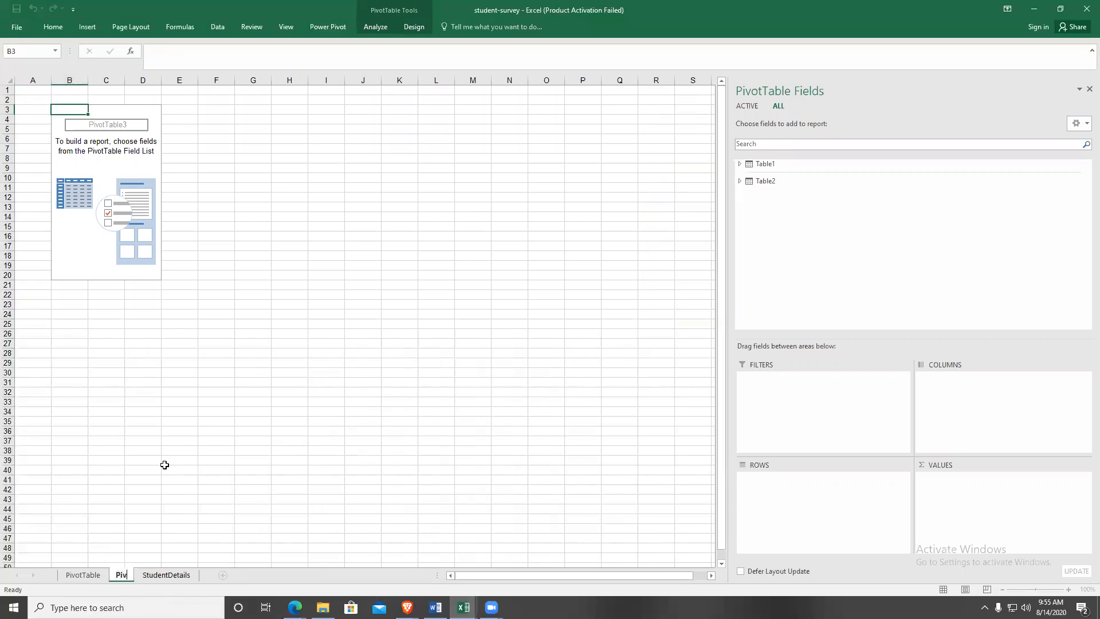
type("otTable2")
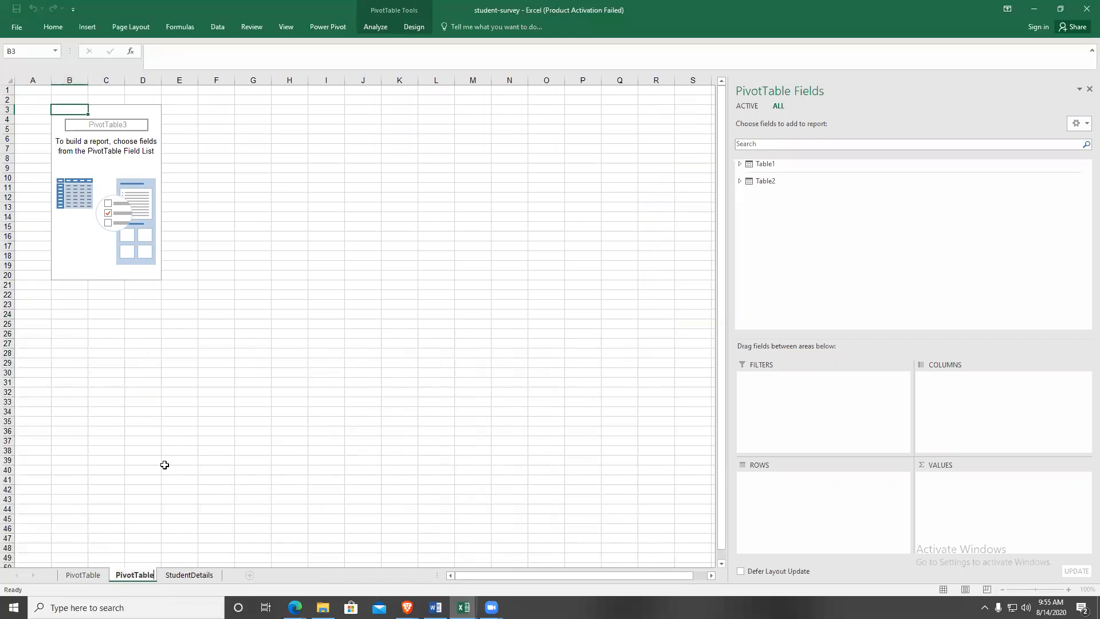
key("Return")
left_click(79, 246)
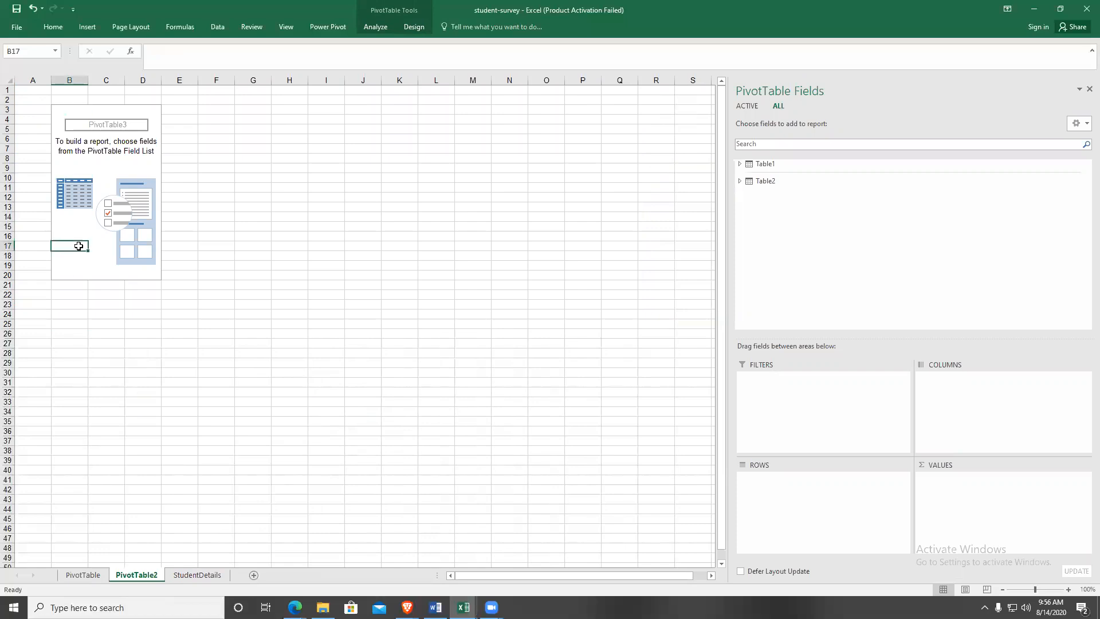
Fill the PivotTable2 report from Table1 with Vegetarian as the row field and id as the value field.
left_click(755, 166)
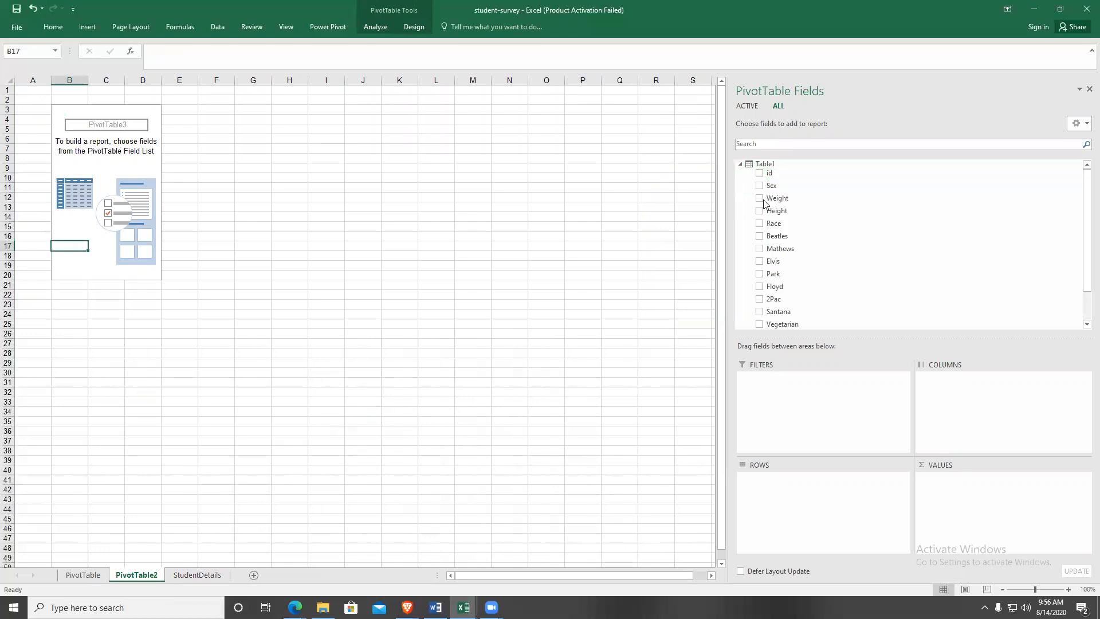
left_click(760, 325)
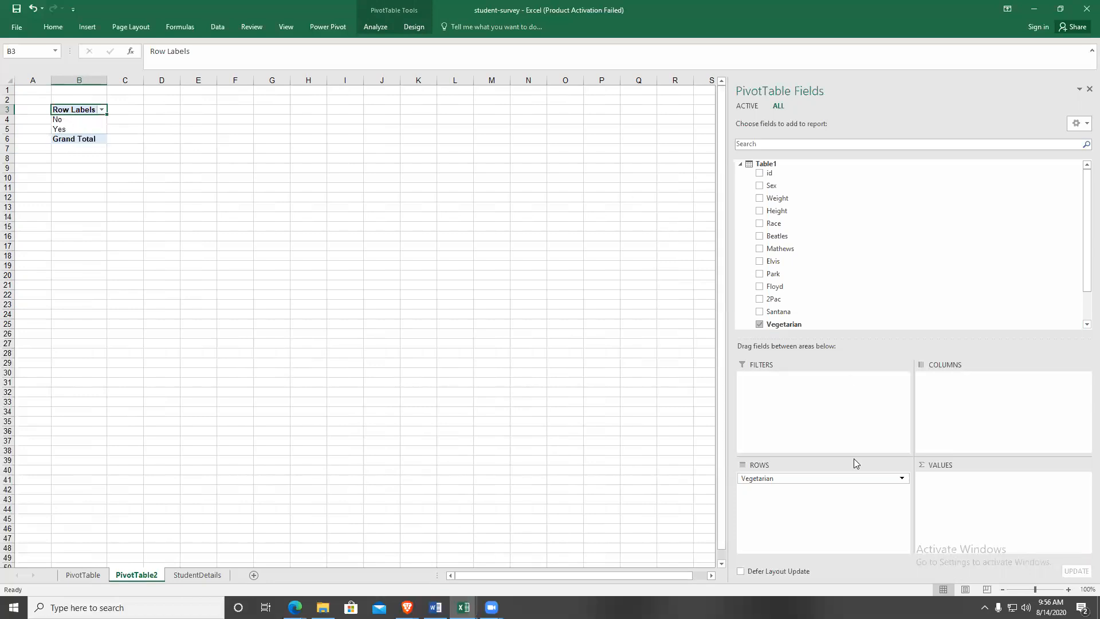
left_click(759, 173)
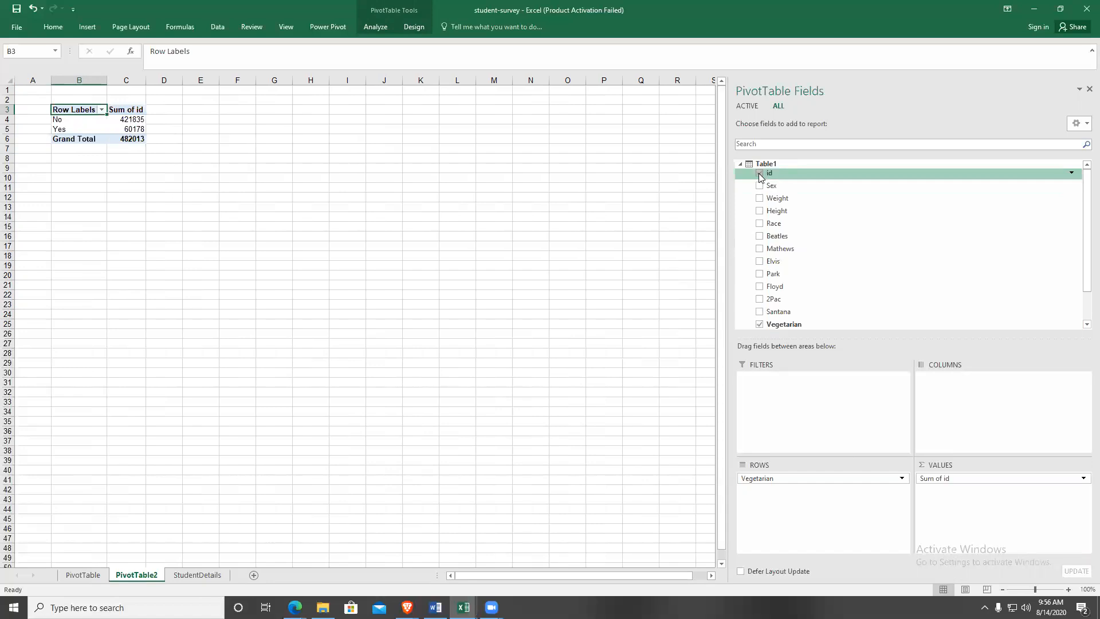
Summarize the id values in the Vegetarian pivot table by Count.
left_click(1004, 477)
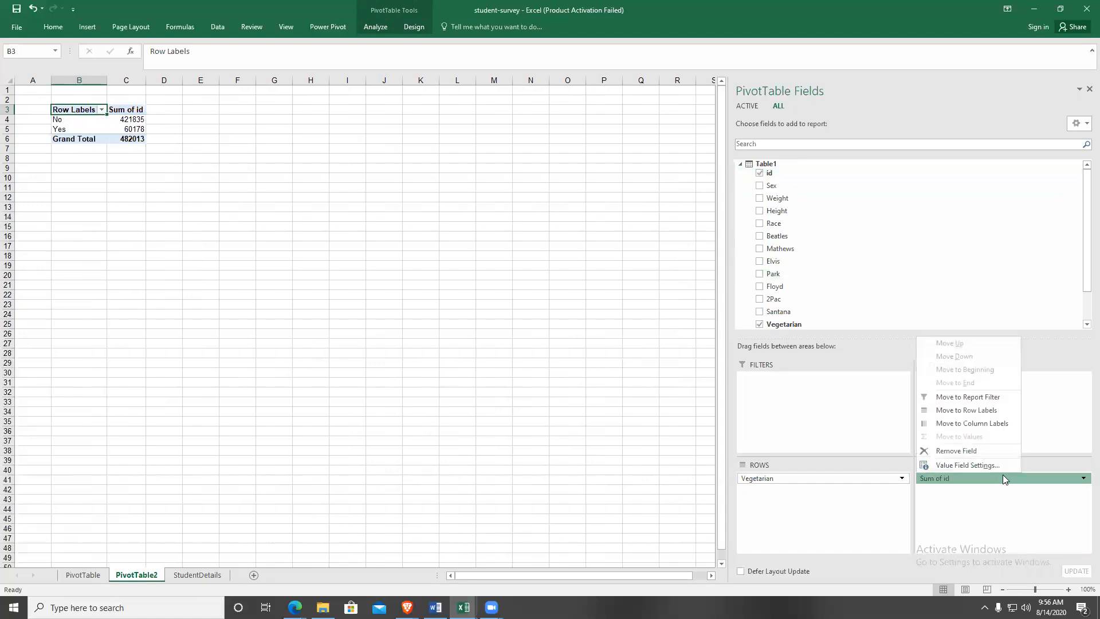
left_click(987, 465)
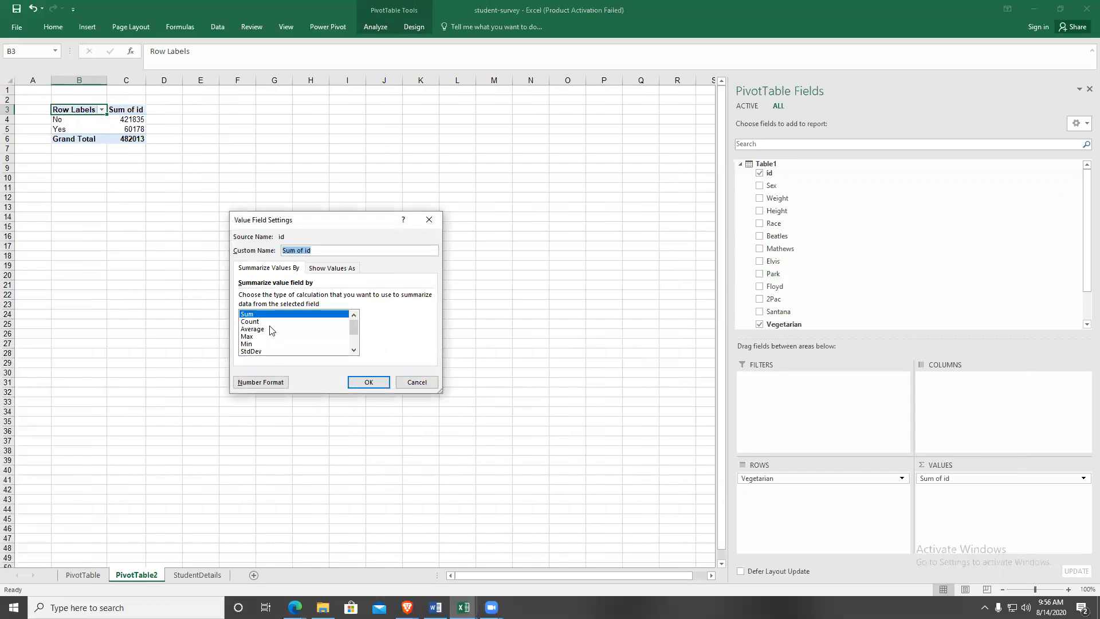
left_click(267, 322)
left_click(370, 381)
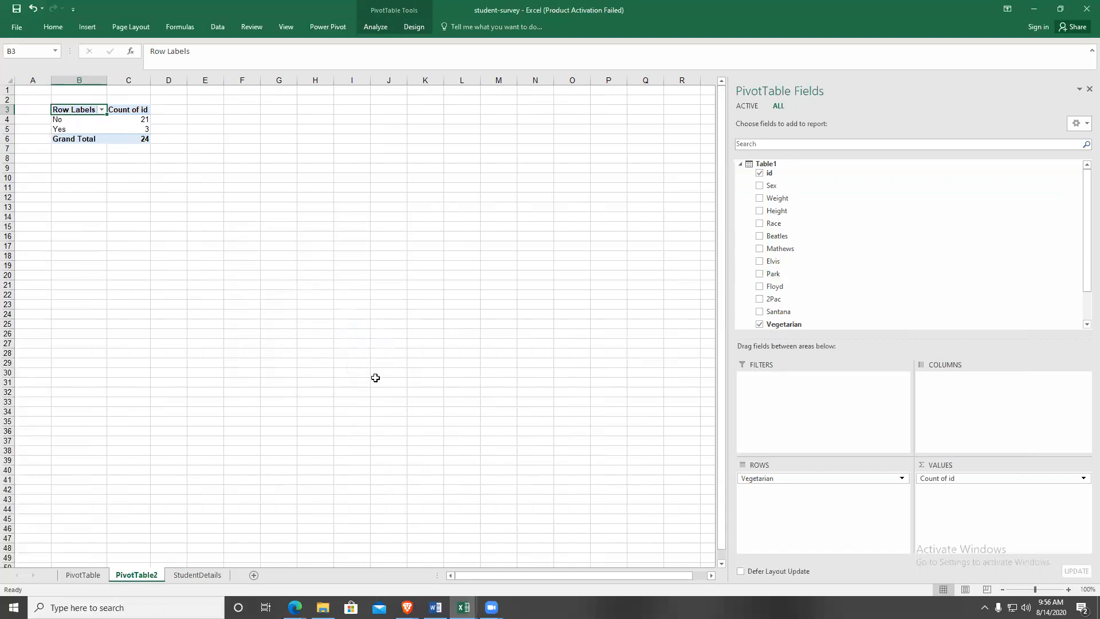
Review the tasks on StudentDetails and compare the reports on the PivotTable and PivotTable2 sheets, finishing on StudentDetails.
left_click(204, 581)
left_click(225, 403)
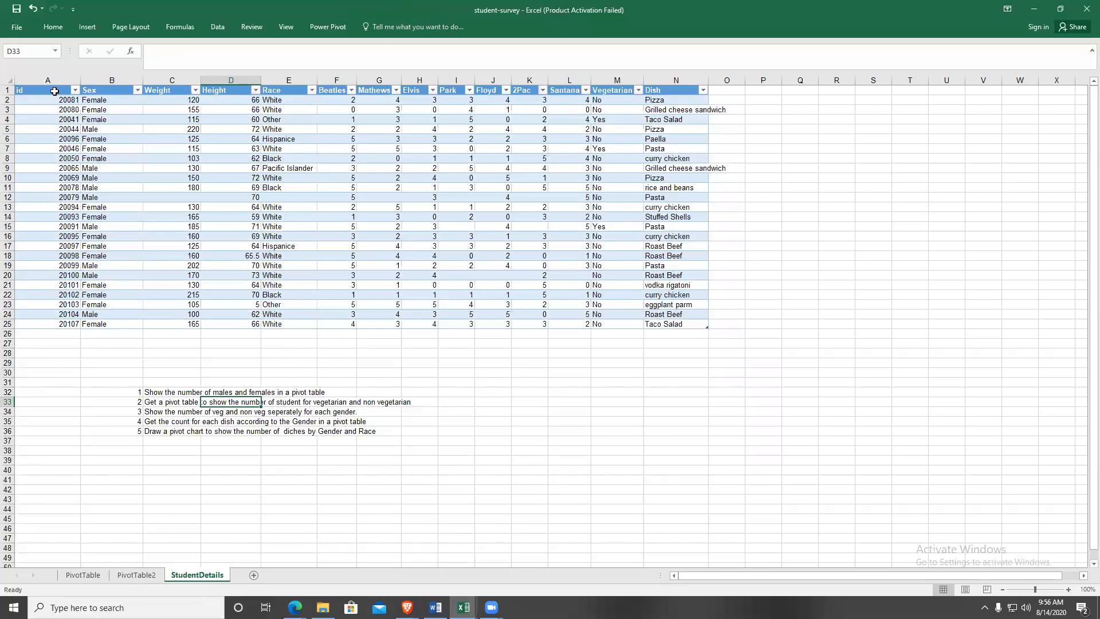
left_click(83, 575)
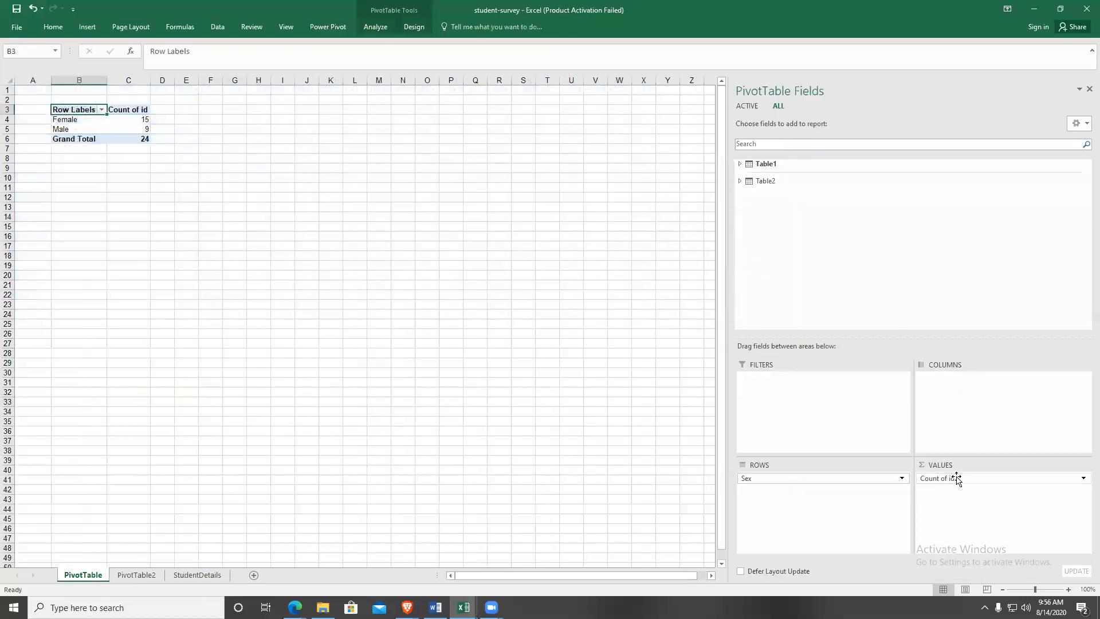
left_click(136, 575)
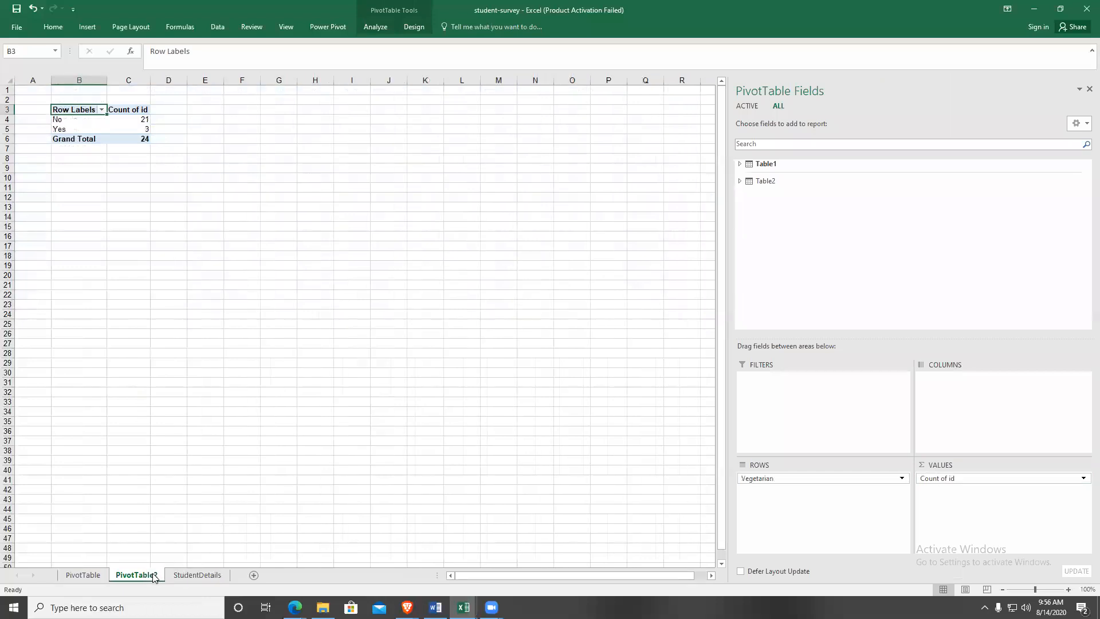
left_click(178, 576)
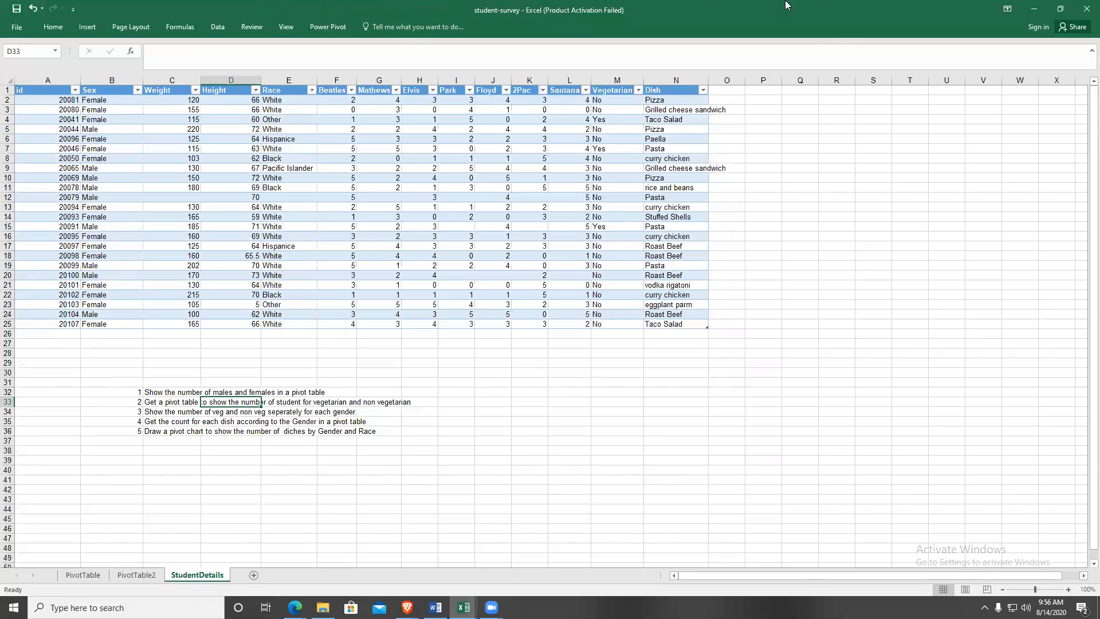
left_click(491, 607)
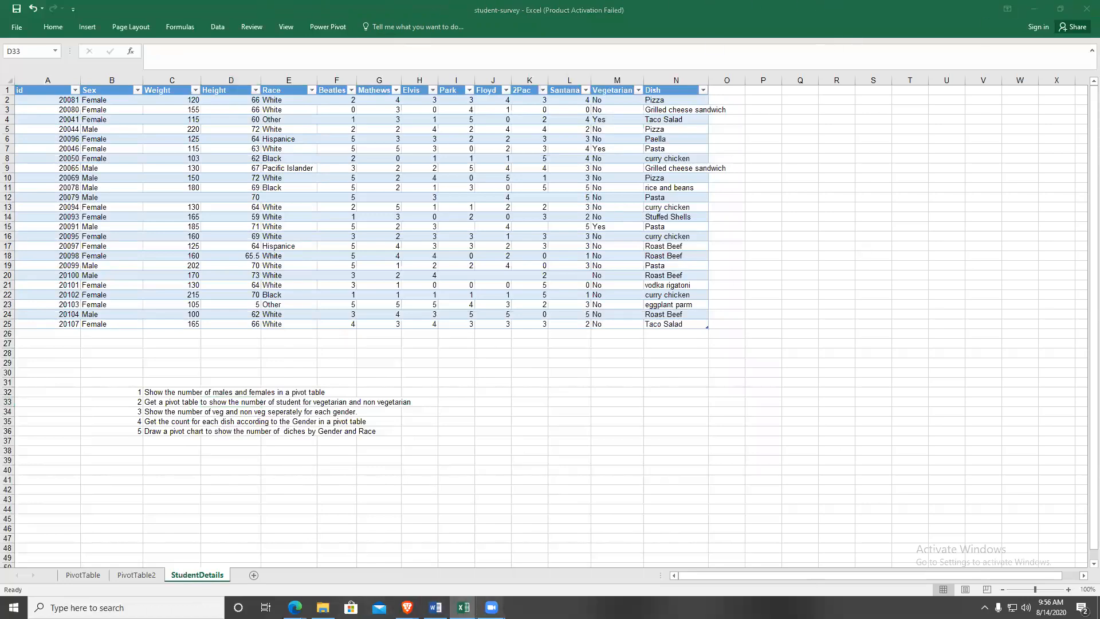
left_click(521, 566)
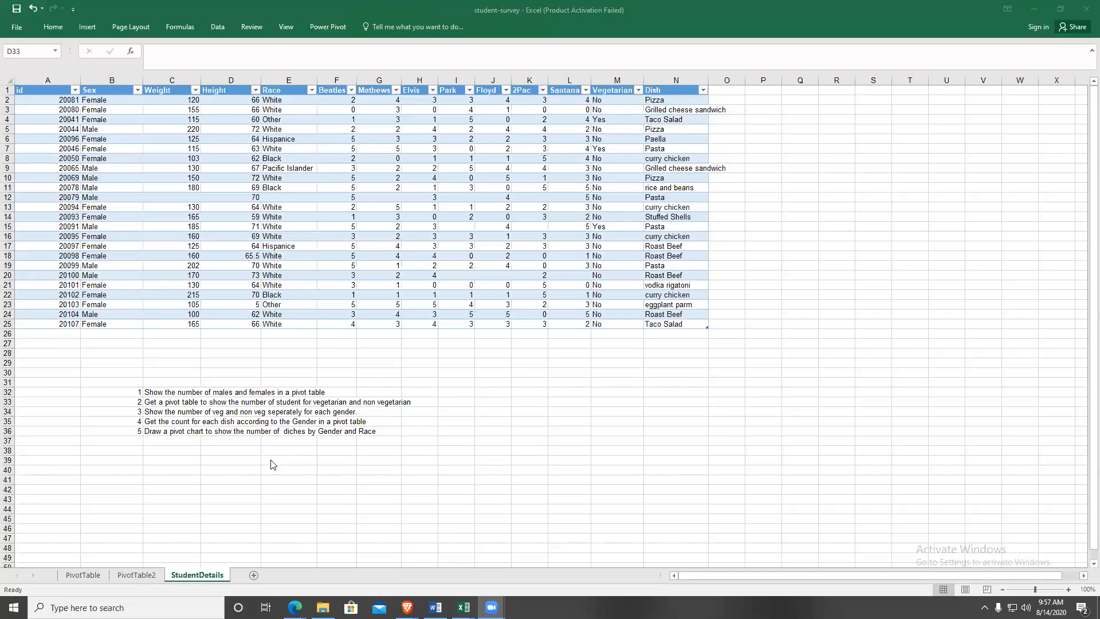
Switch to Power Pivot, create a PivotTable from the data model in a new worksheet, and select the empty report.
mouse_move(464, 607)
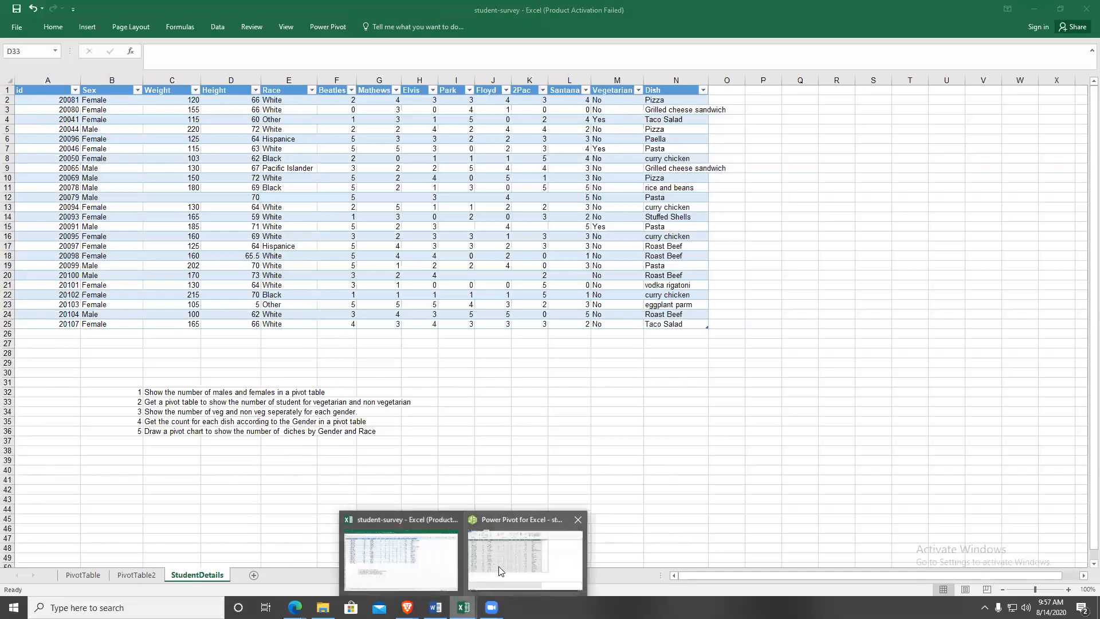
left_click(498, 566)
left_click(285, 61)
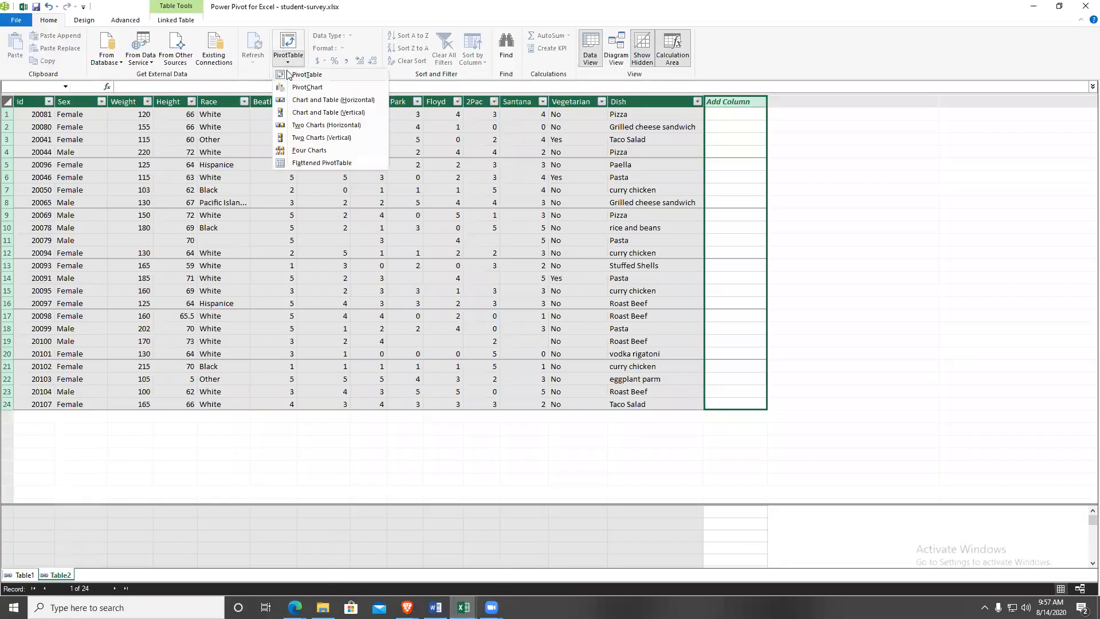
left_click(290, 75)
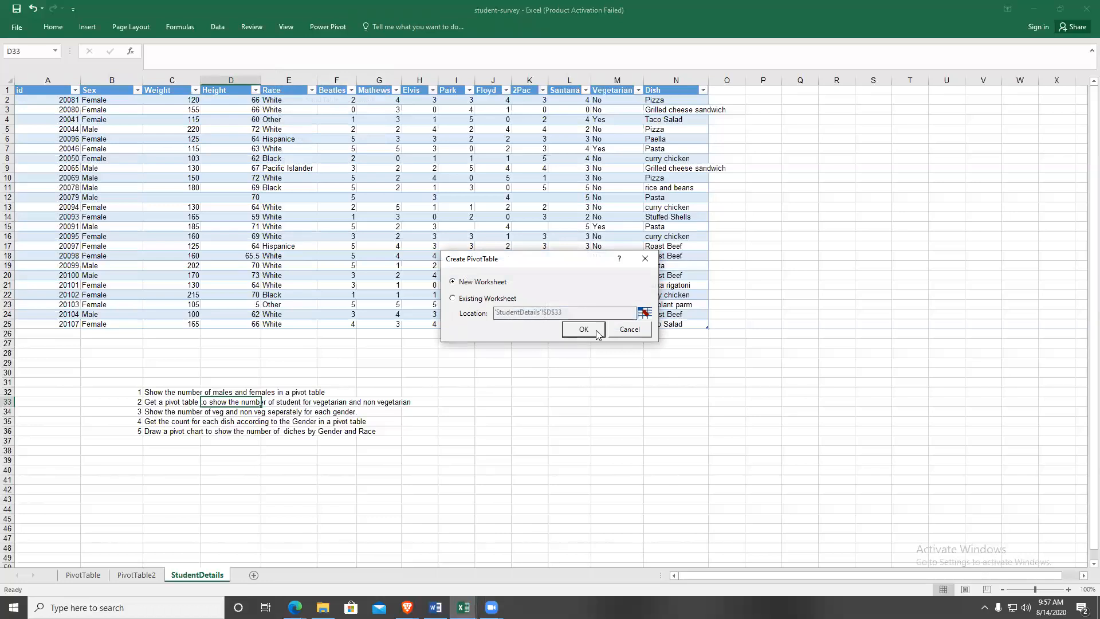
left_click(596, 331)
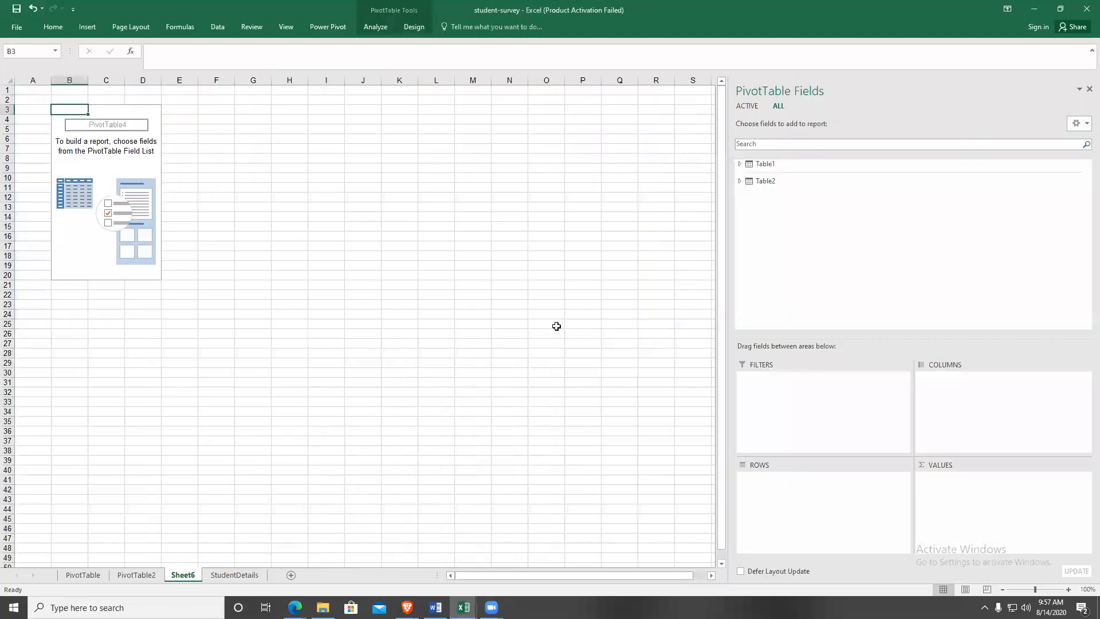
left_click(76, 236)
Add Sex and Vegetarian from Table1 as row fields, with Vegetarian nested under Sex and Santana left out.
left_click(757, 164)
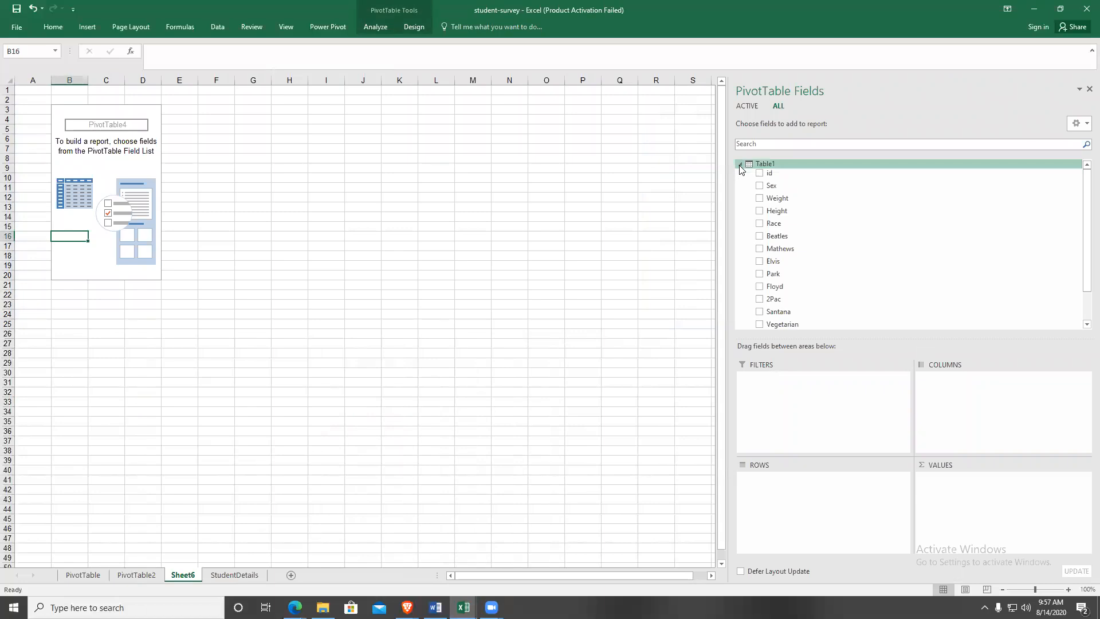
left_click(759, 186)
scroll(759, 264, "down", 1)
left_click(760, 274)
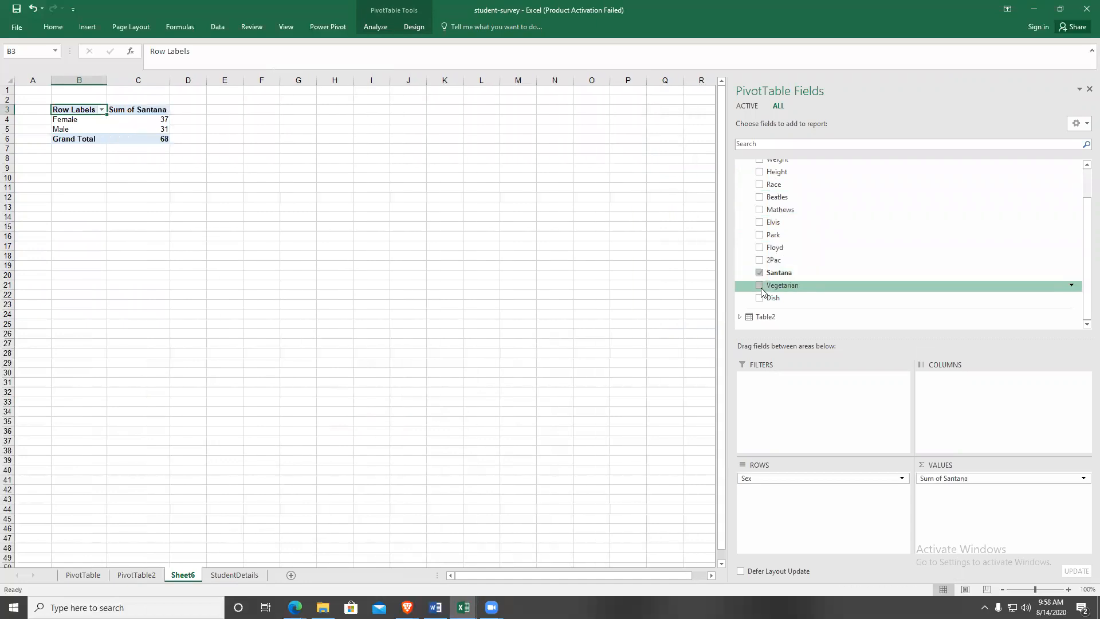
left_click(760, 273)
left_click(760, 286)
scroll(891, 263, "up", 1)
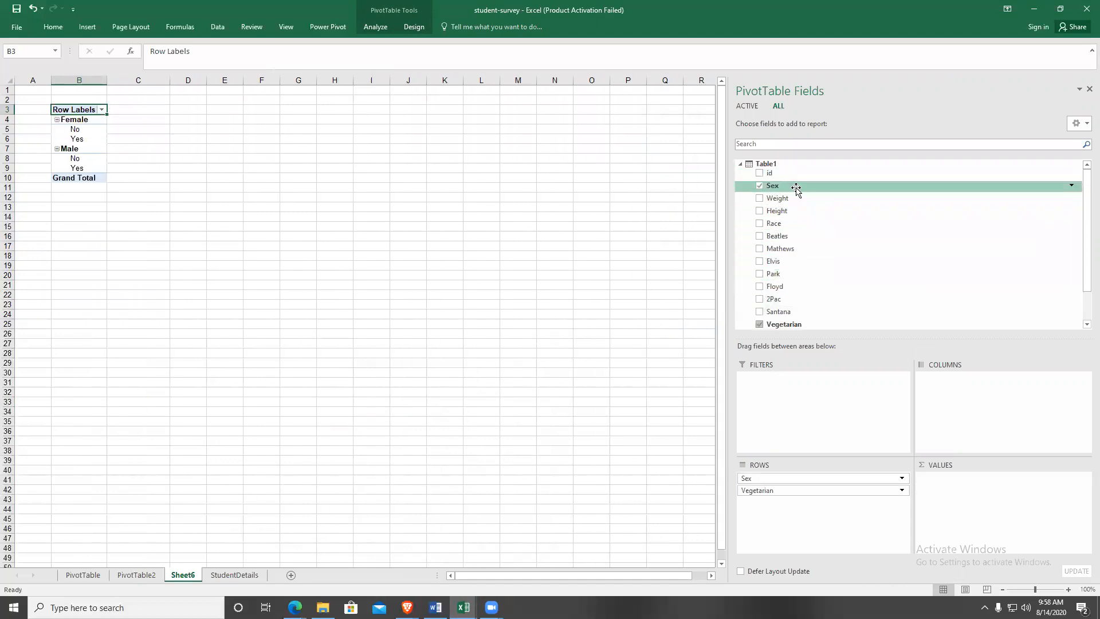
Add id as the value field summarized by Count, and widen column C slightly.
left_click(761, 173)
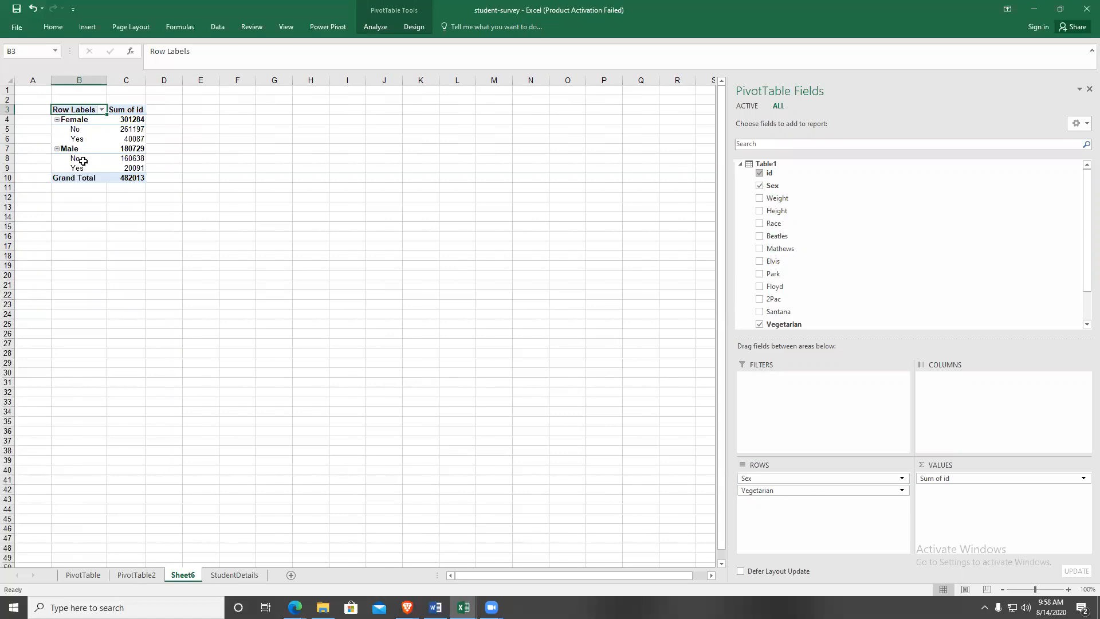
left_click(991, 478)
left_click(982, 466)
left_click(313, 322)
left_click(367, 383)
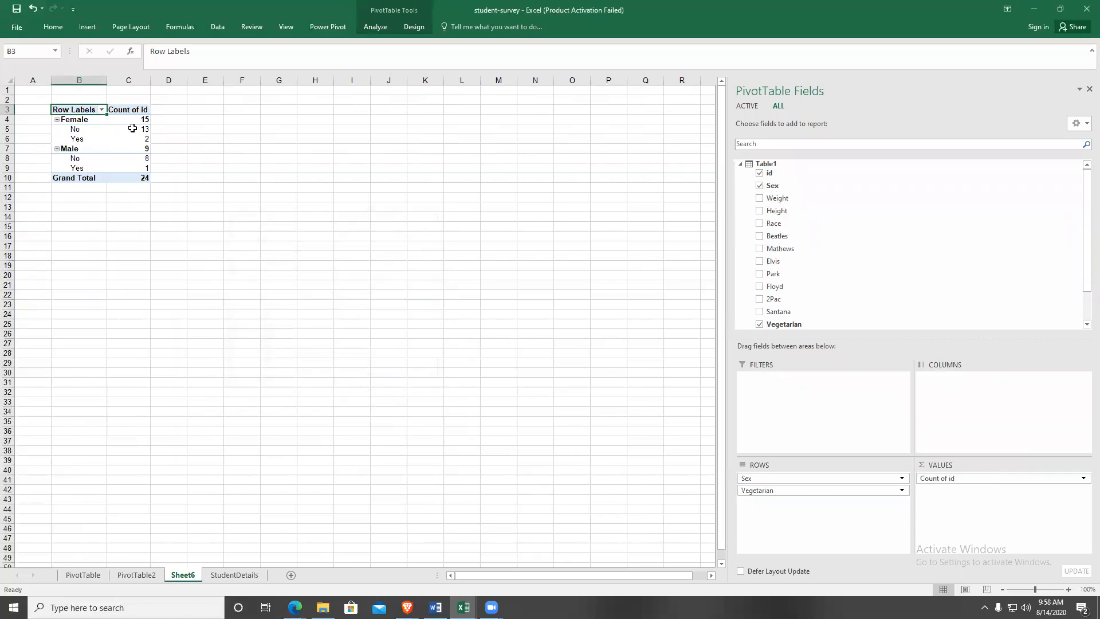
left_click_drag(153, 82, 159, 82)
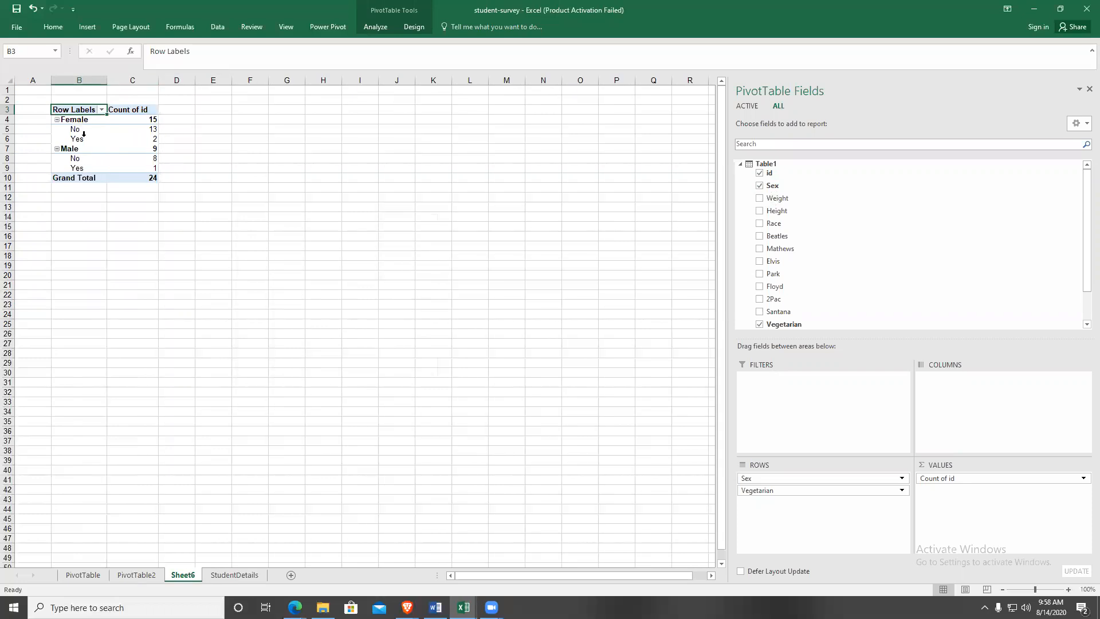
Examine the vegetarian Yes rows under Female and Male in the pivot table, then deselect them.
left_click(62, 132)
left_click(62, 138)
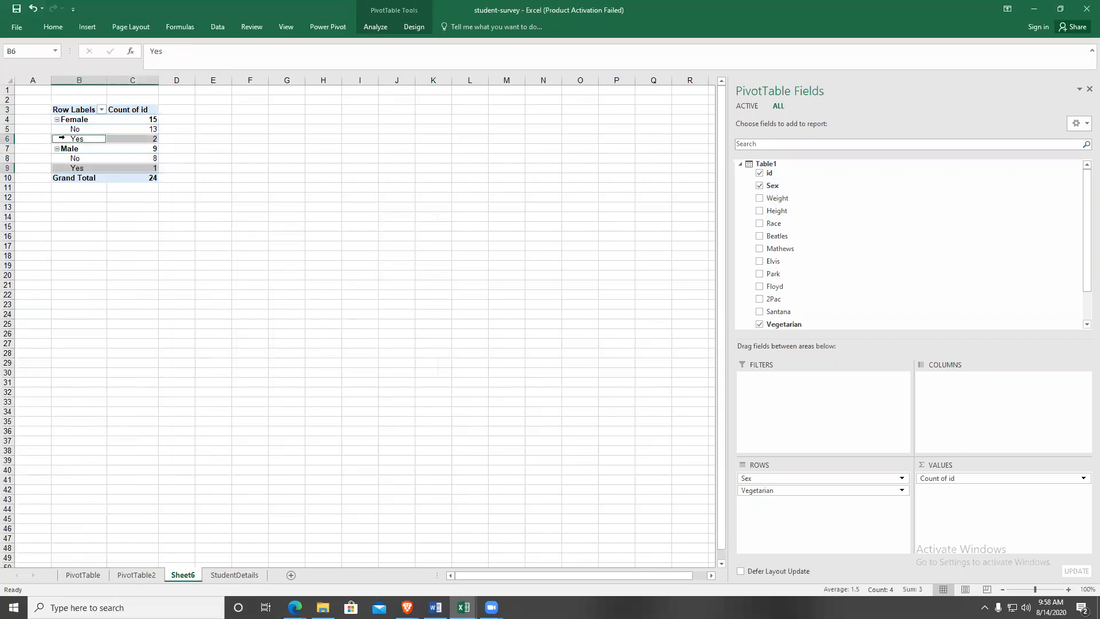
left_click(64, 169)
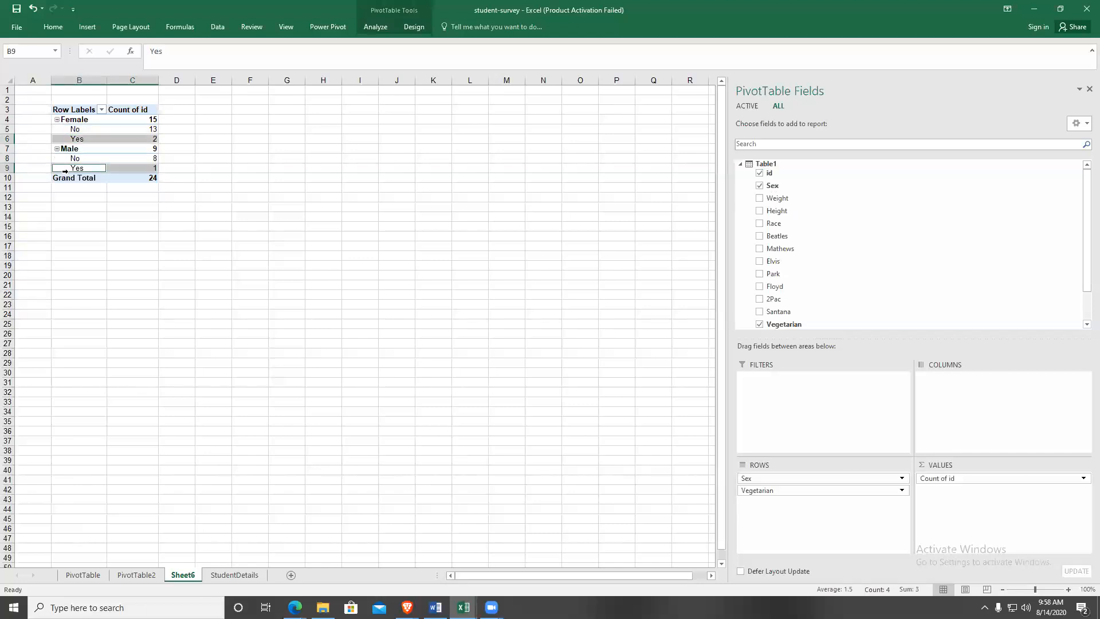
left_click(165, 238)
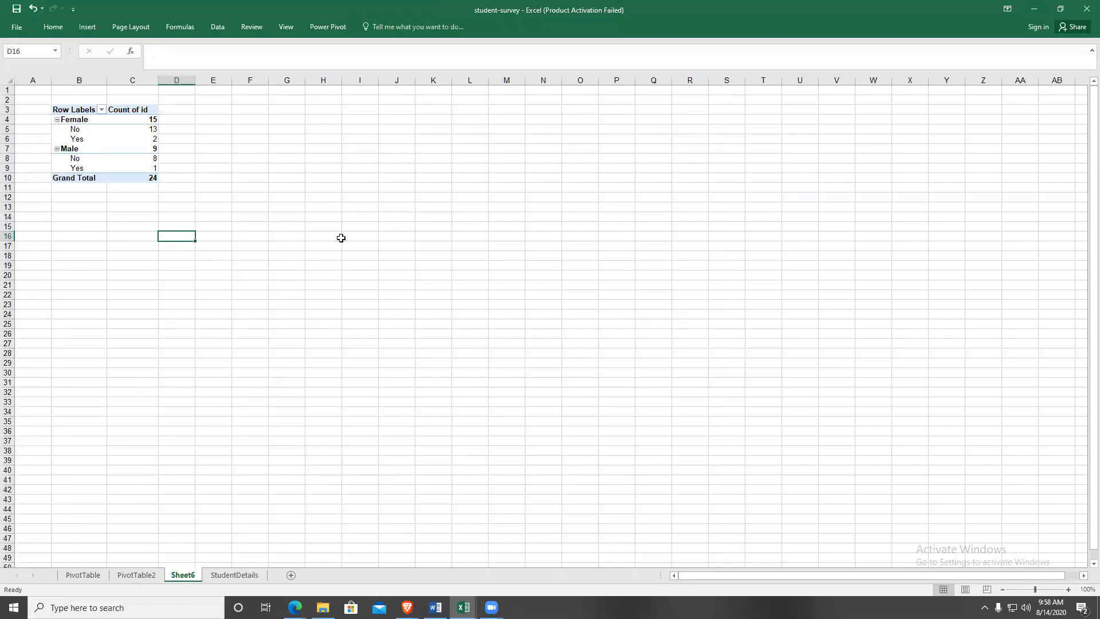
Review the fourth task on StudentDetails and locate the Dish and Sex columns it needs.
left_click(235, 576)
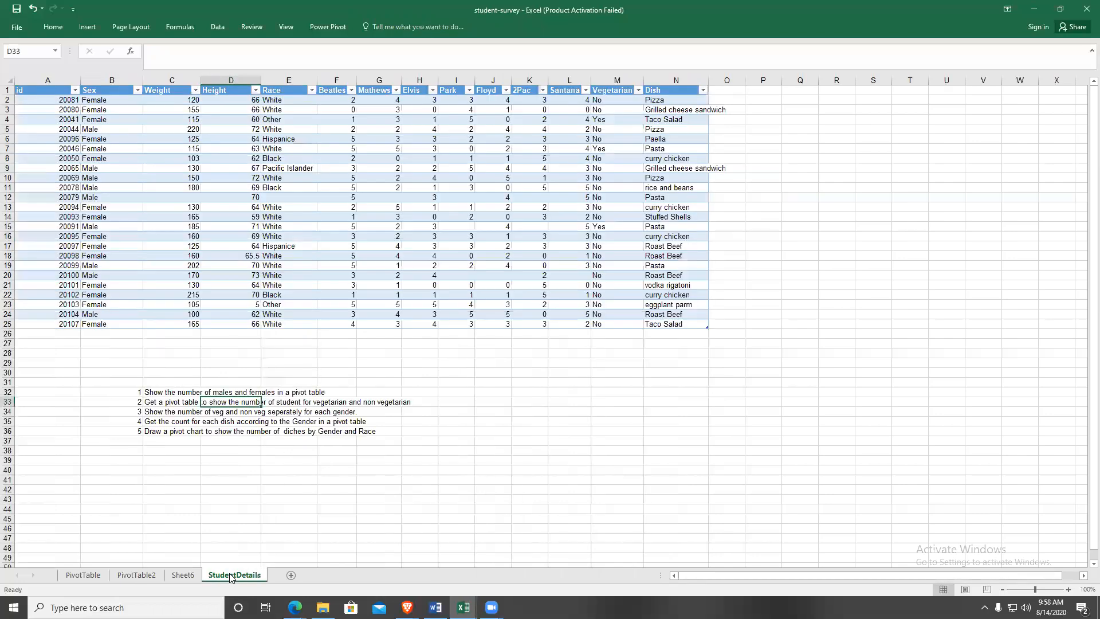
left_click(164, 423)
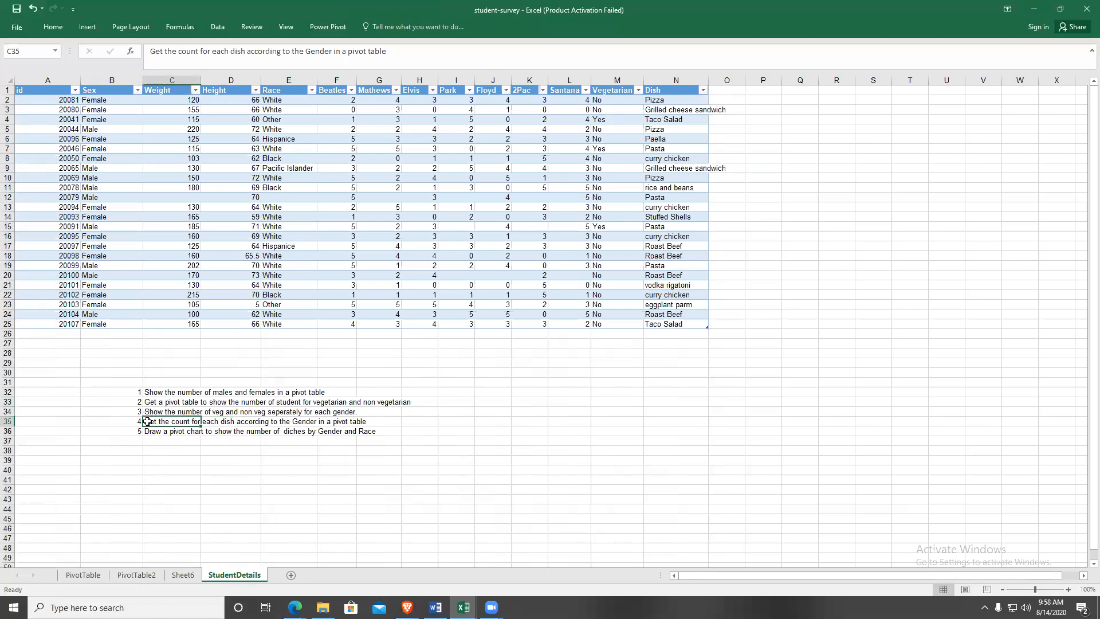
left_click(654, 108)
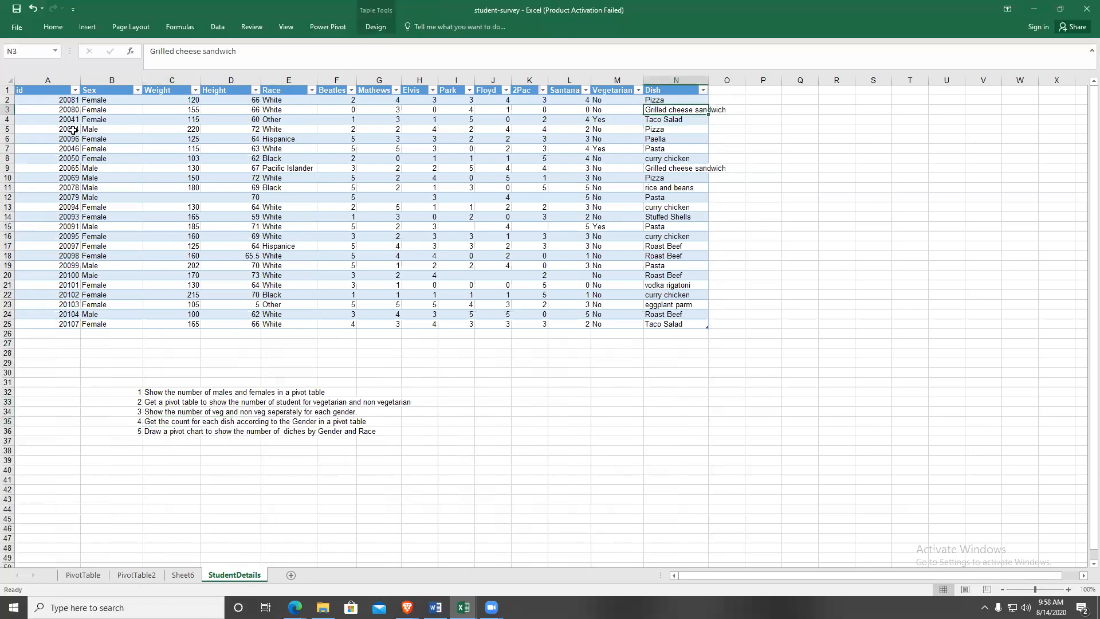
left_click(118, 119)
left_click(117, 90)
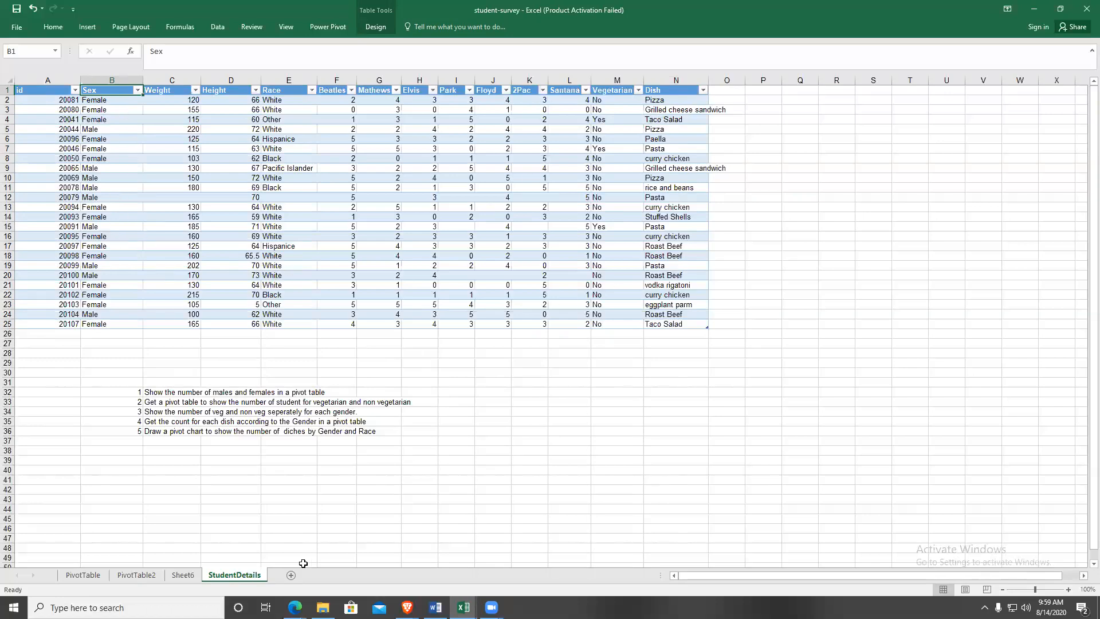
Create another PivotTable from the Power Pivot data model in a new worksheet for the dish counts, and select its empty report.
mouse_move(463, 607)
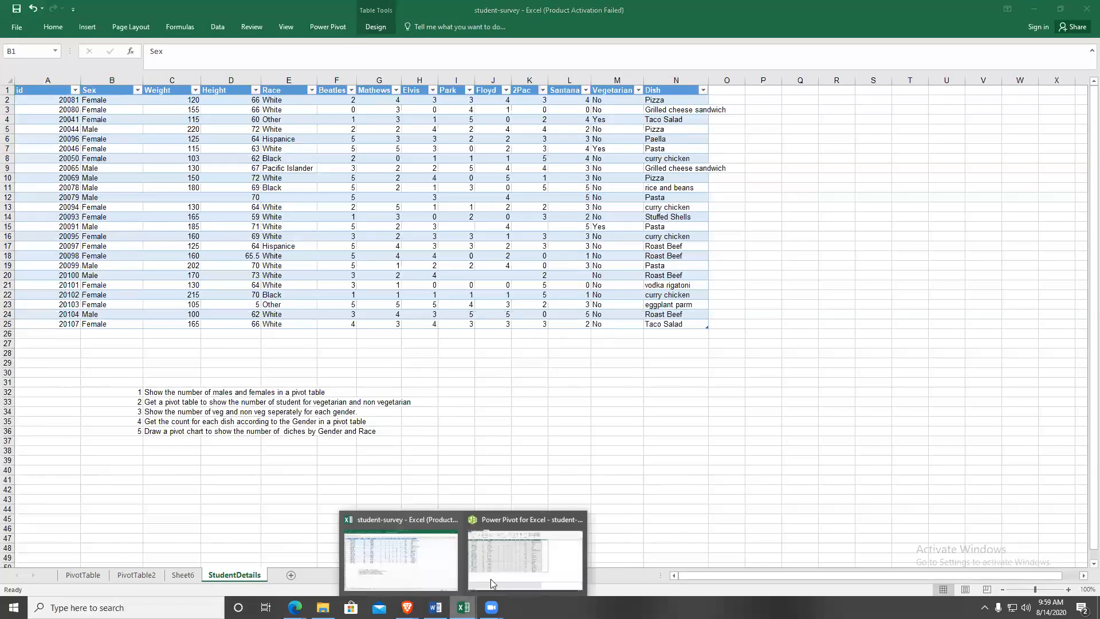
left_click(527, 519)
left_click(293, 63)
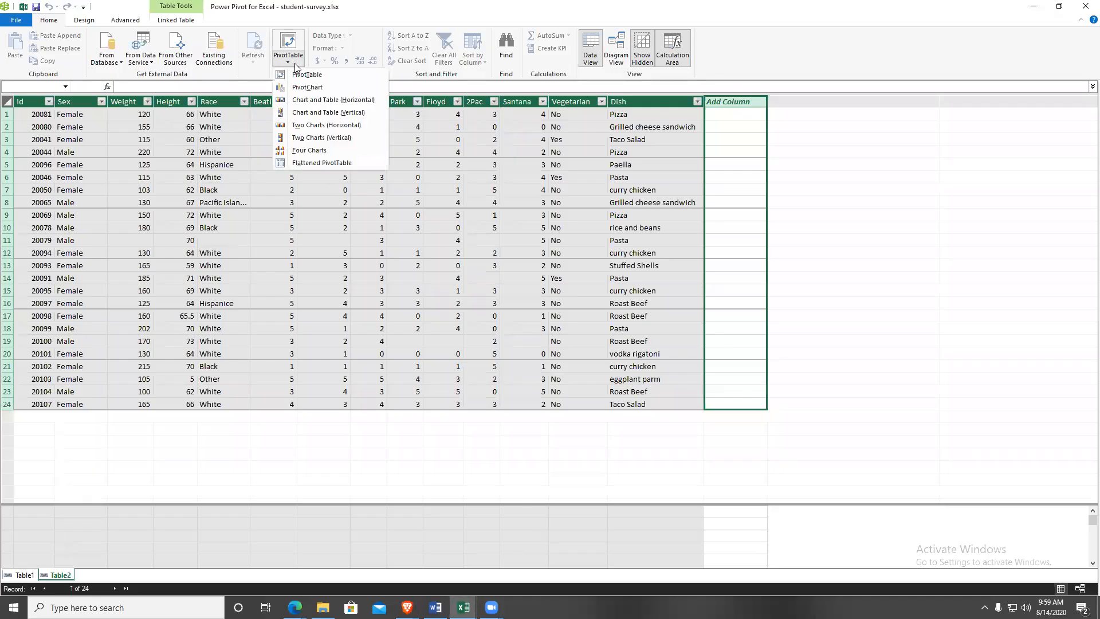
left_click(305, 81)
left_click(572, 330)
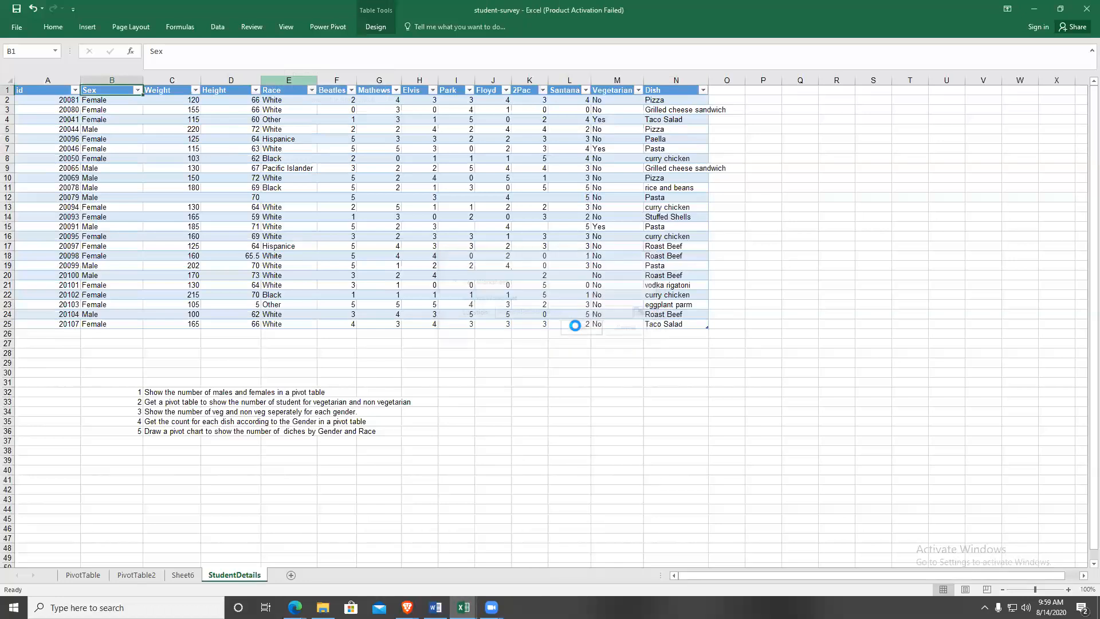
left_click(65, 243)
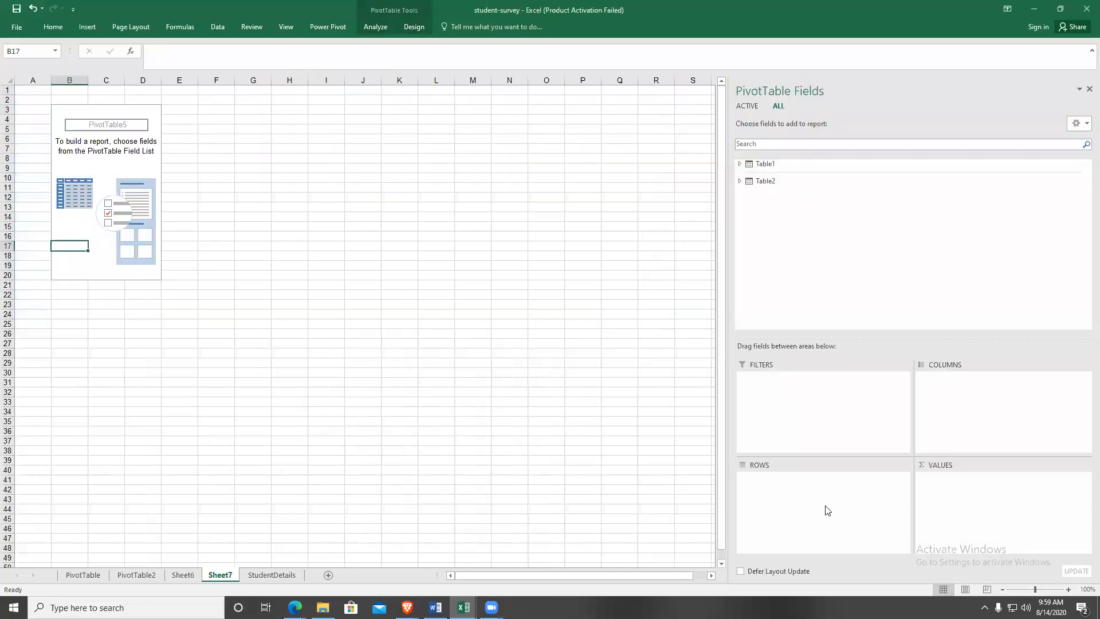
Add Table1's Dish and Sex fields to the new pivot table's rows.
left_click(740, 165)
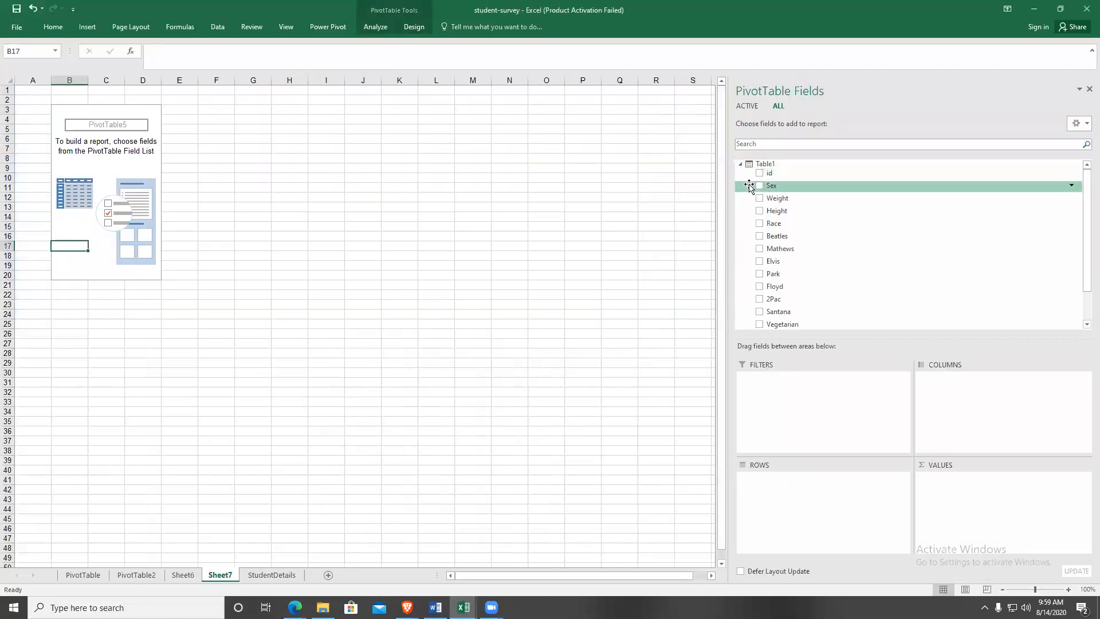
scroll(763, 310, "down", 1)
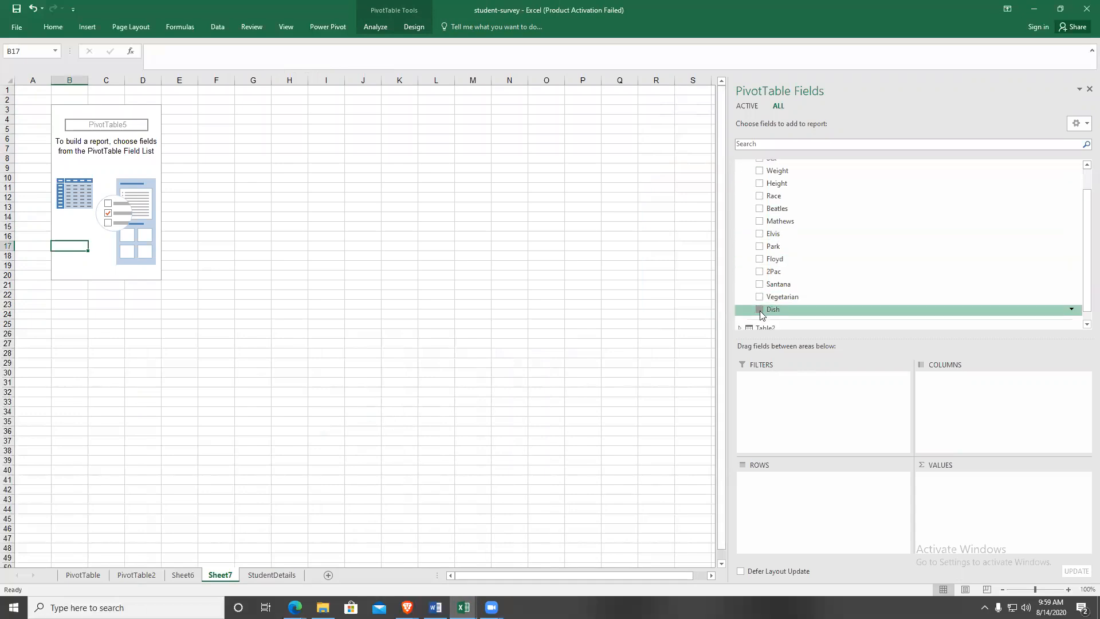
left_click(759, 309)
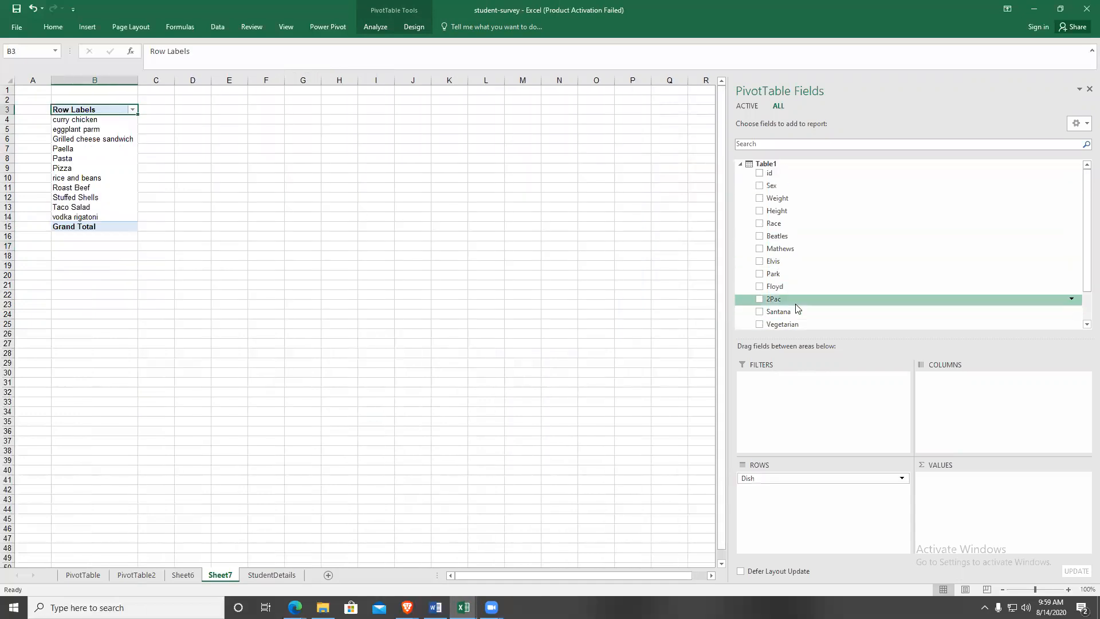
left_click(759, 186)
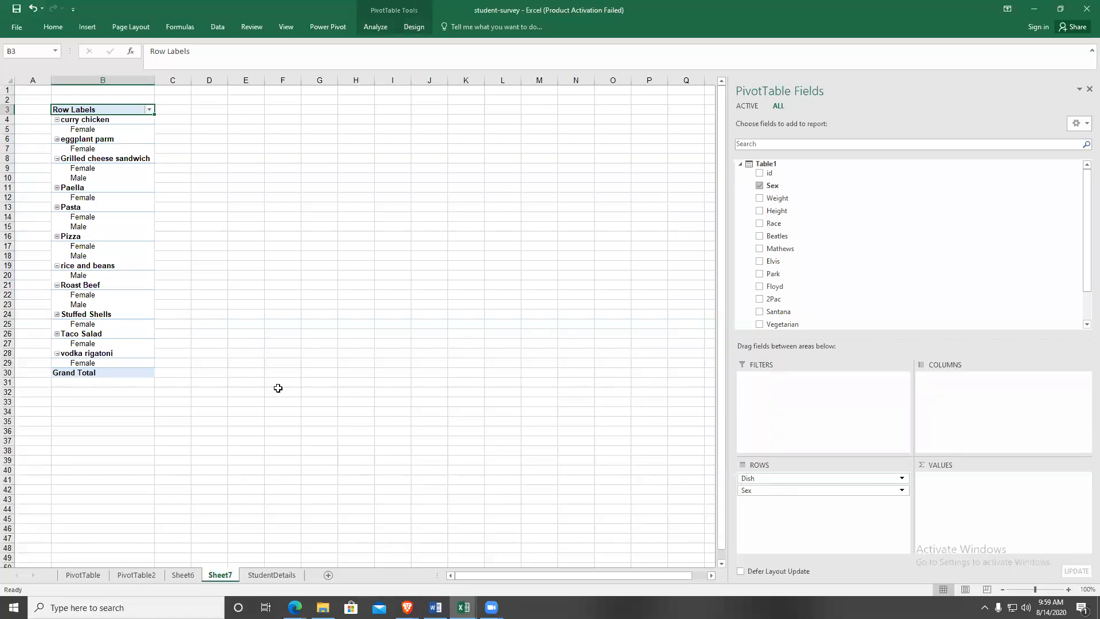
Try Dish as the value field summarized by Count, keeping only Sex in the pivot table rows.
left_click_drag(768, 479, 961, 477)
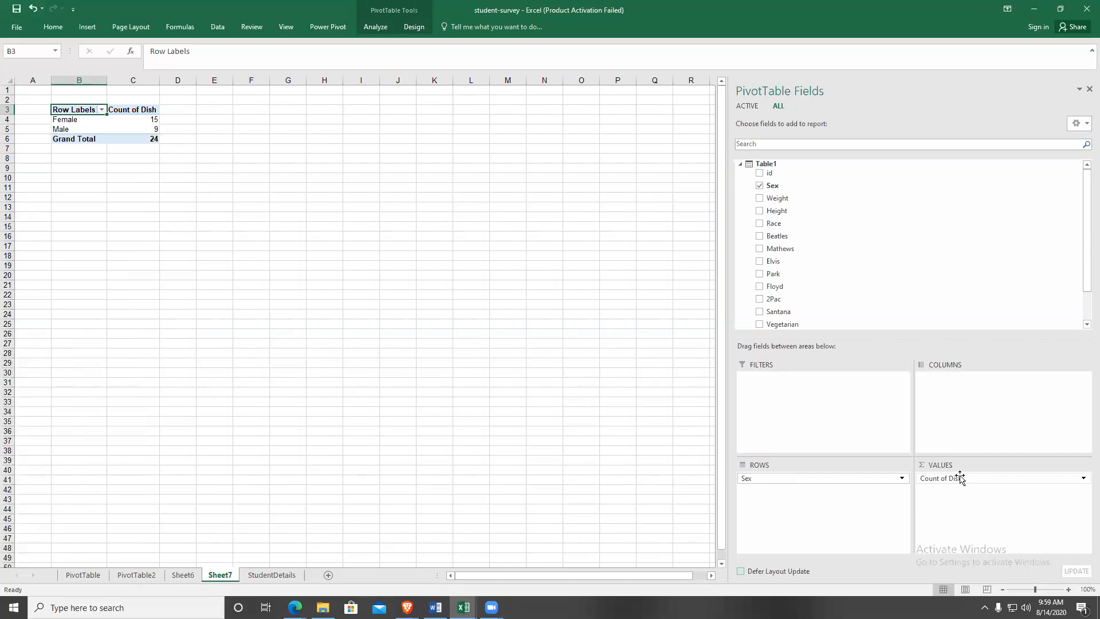
left_click(961, 478)
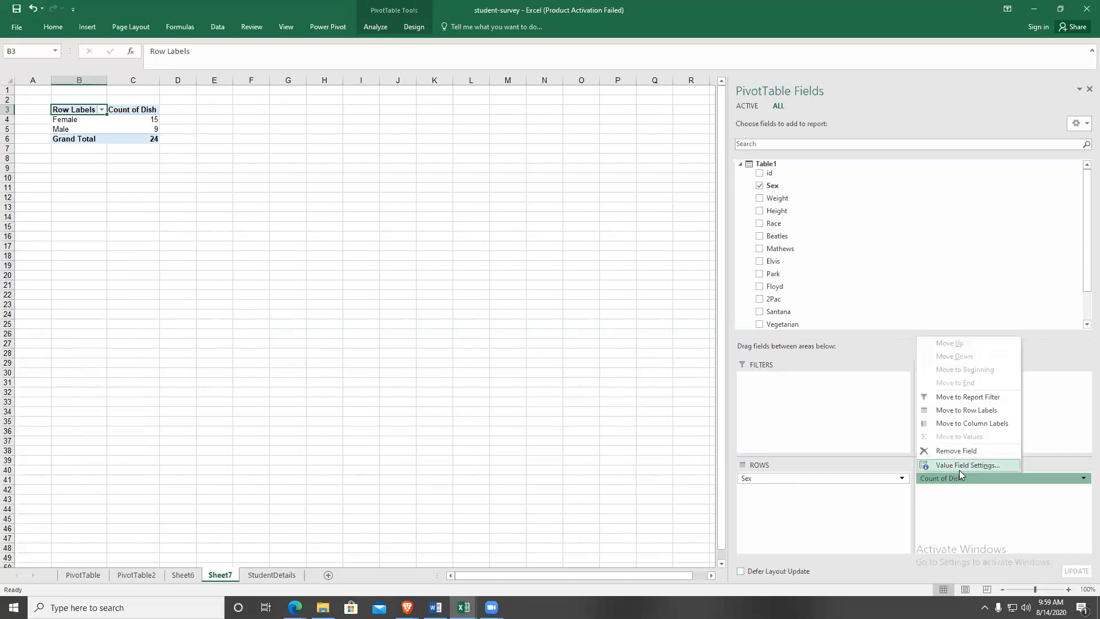
left_click(959, 467)
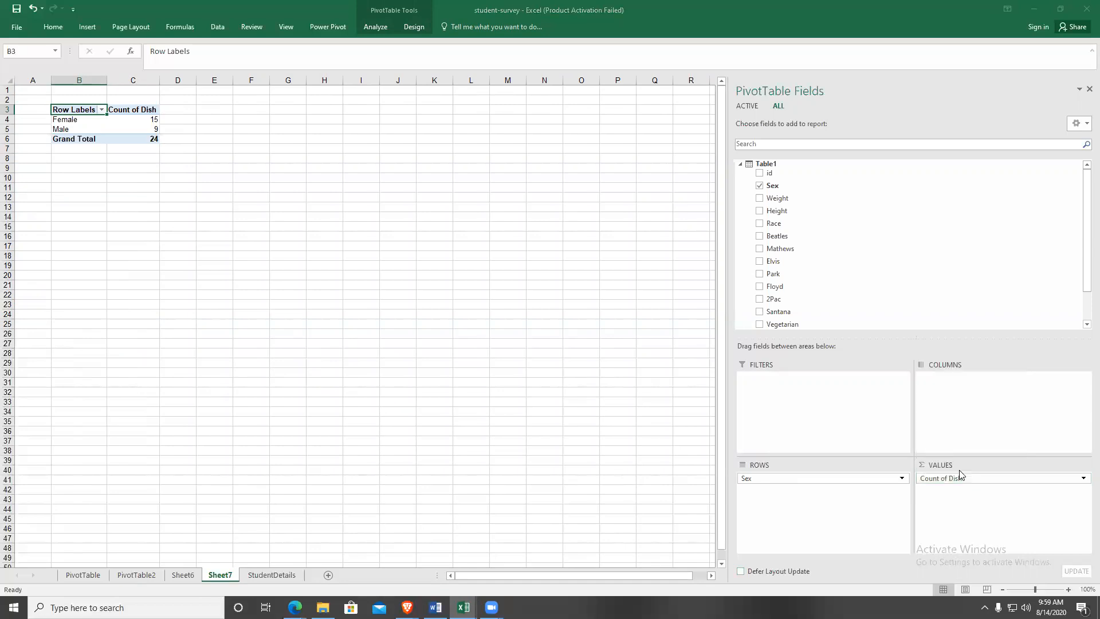
left_click(368, 381)
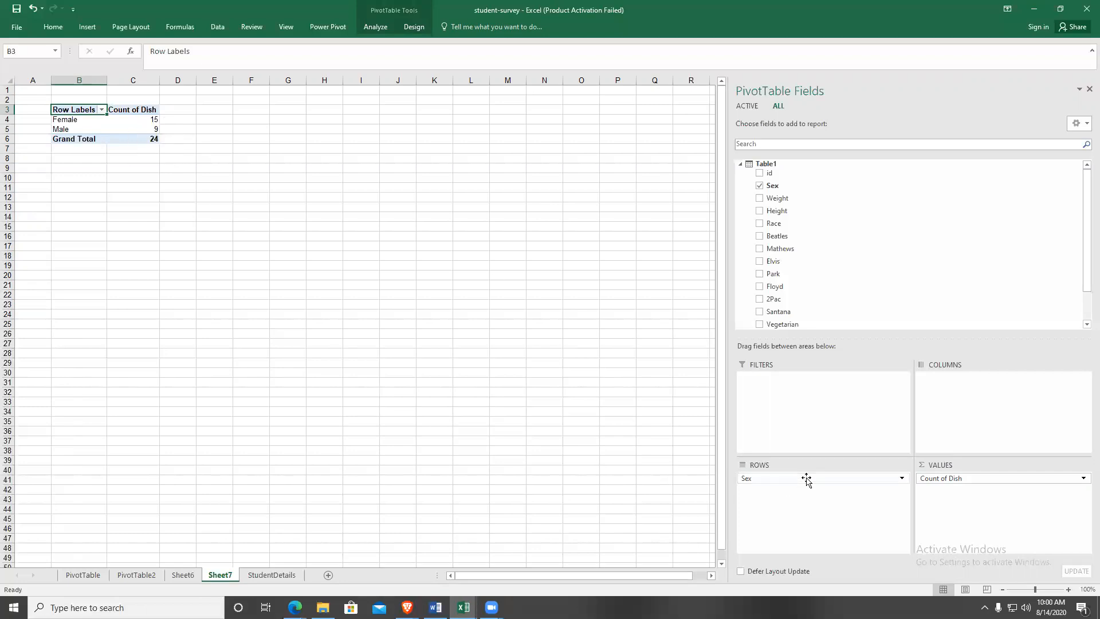
Recheck the fourth task on StudentDetails and place Dish beneath Sex in the rows of the Sheet7 pivot table.
left_click(284, 574)
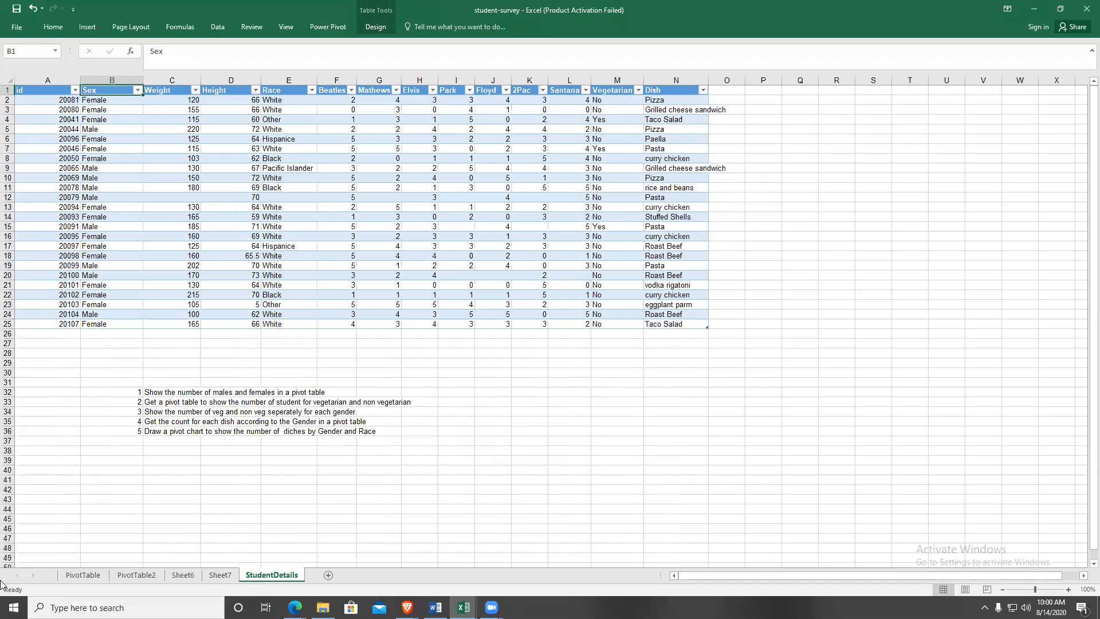
left_click(220, 574)
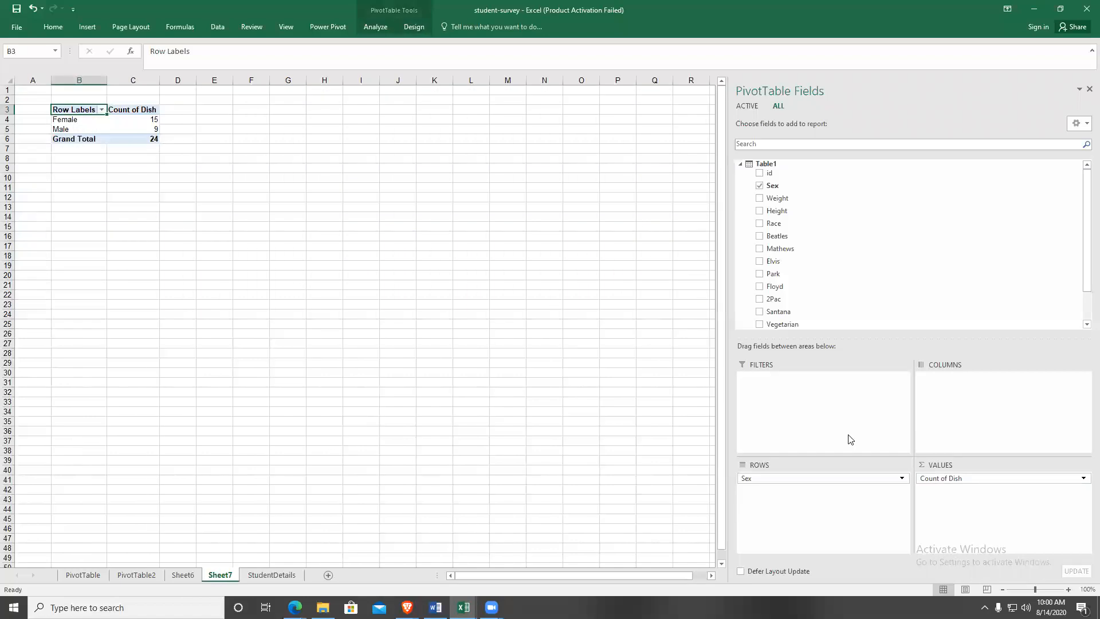
left_click_drag(958, 482, 830, 506)
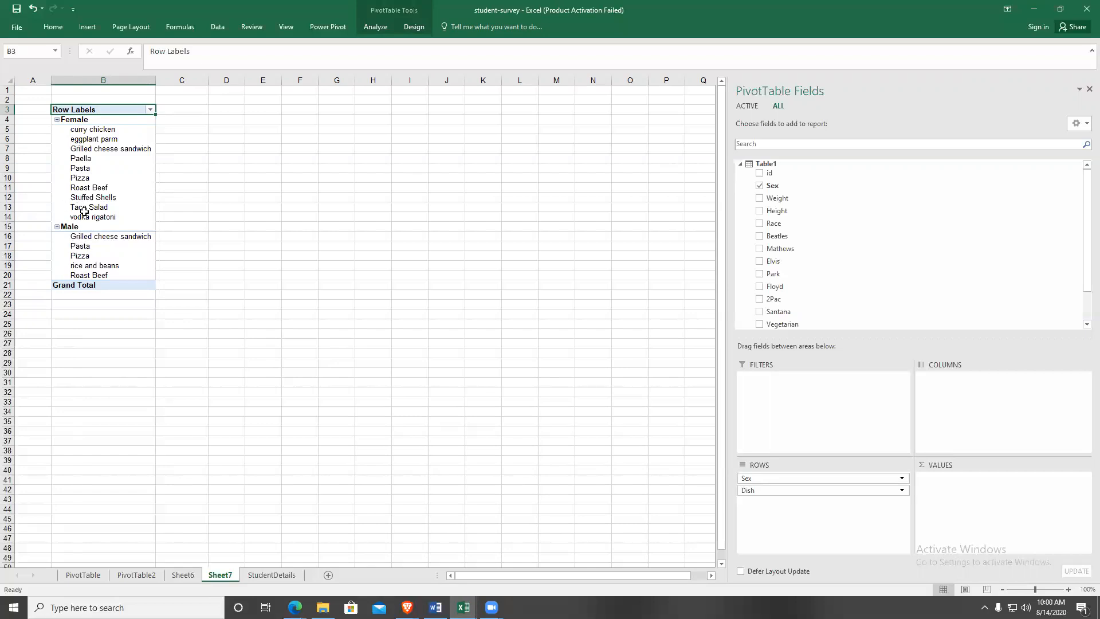
Add id to the dish pivot table as the value field summarized by Count.
left_click(760, 172)
left_click(951, 479)
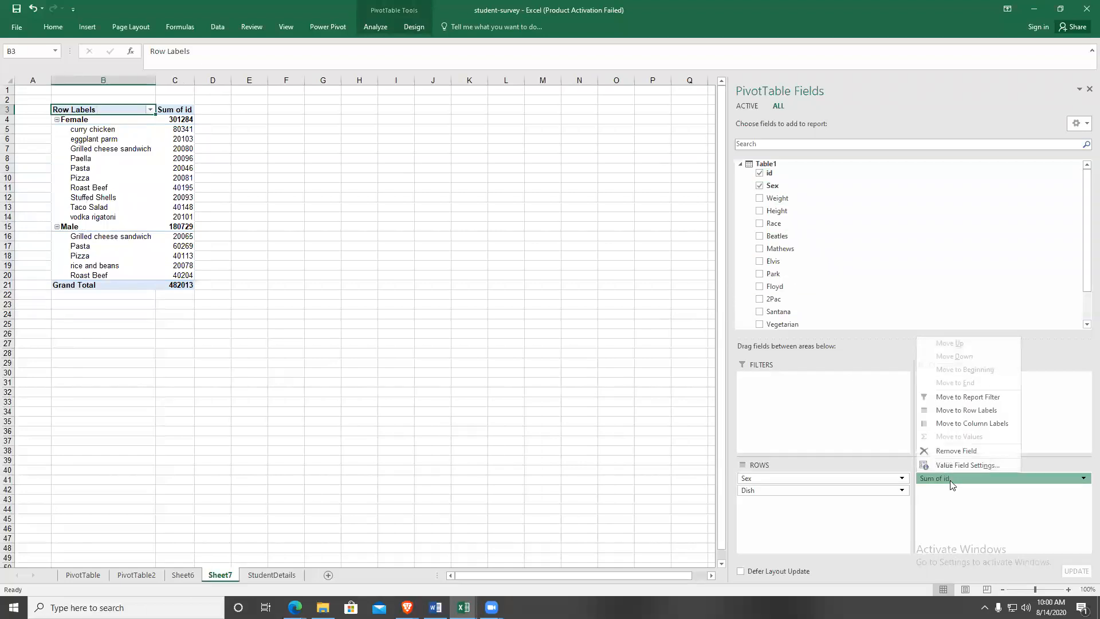
left_click(952, 467)
left_click(281, 322)
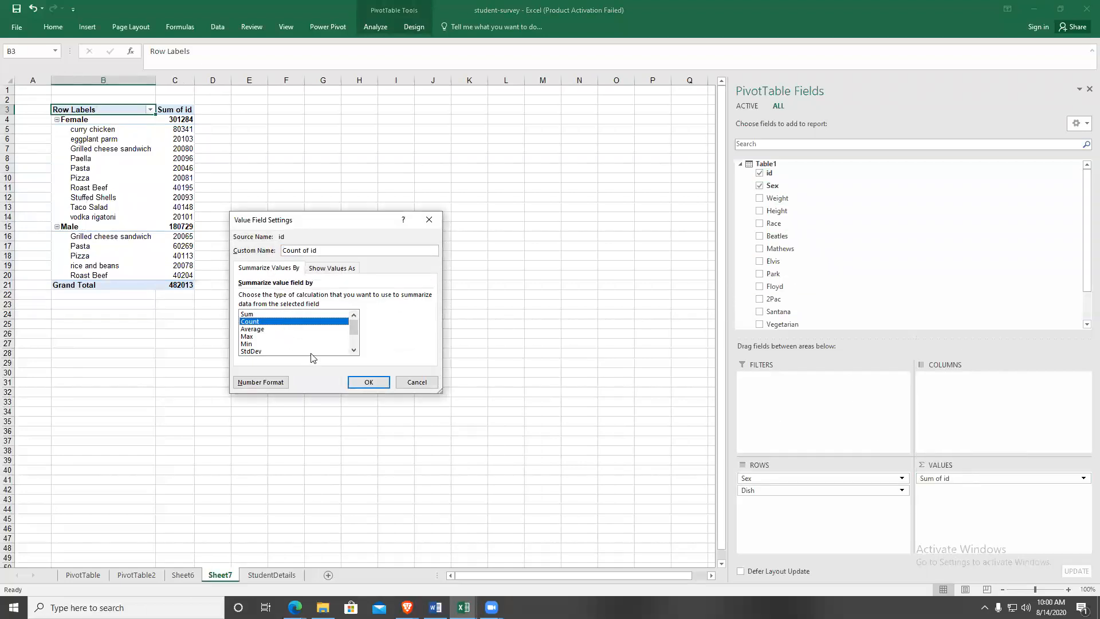
left_click(369, 382)
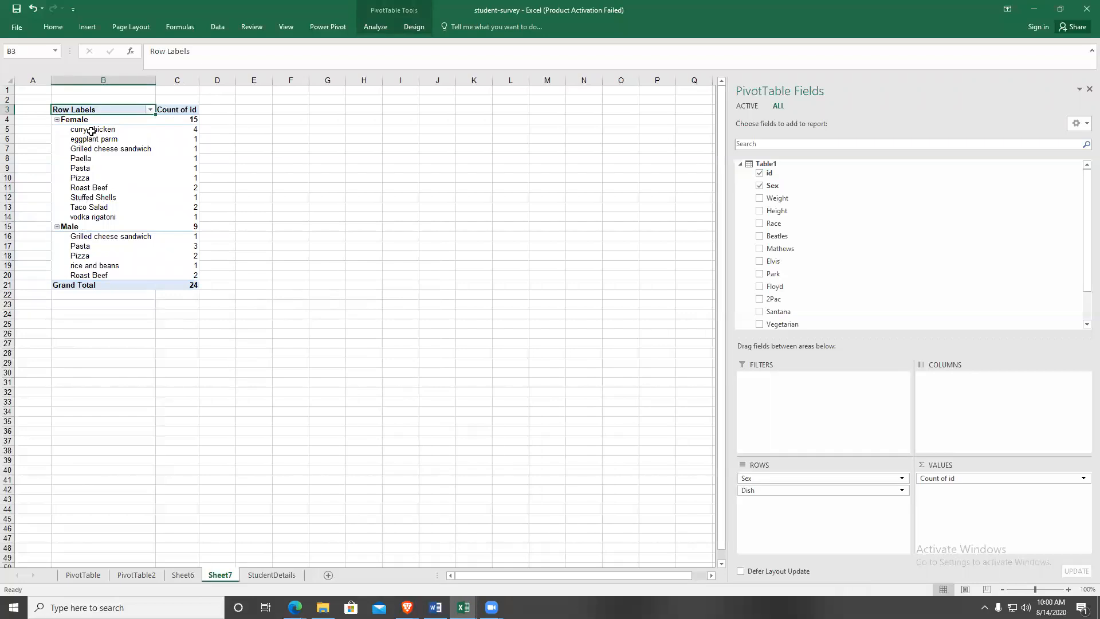
mouse_move(191, 132)
Check the fifth task on StudentDetails, switch to Power Pivot and create a PivotChart in a new worksheet.
left_click(256, 577)
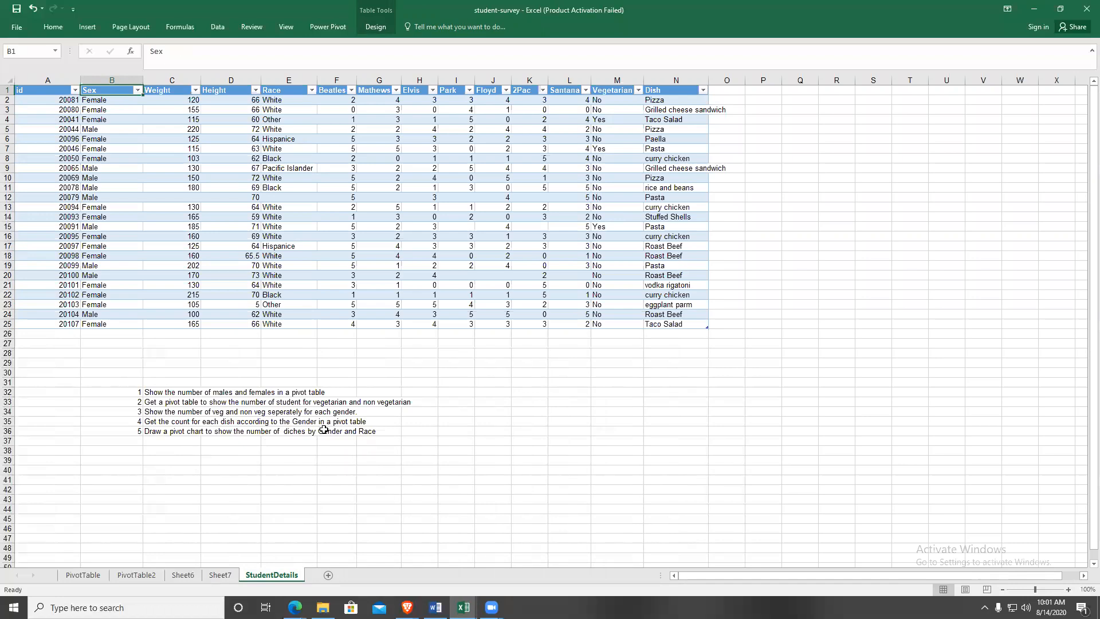
mouse_move(464, 608)
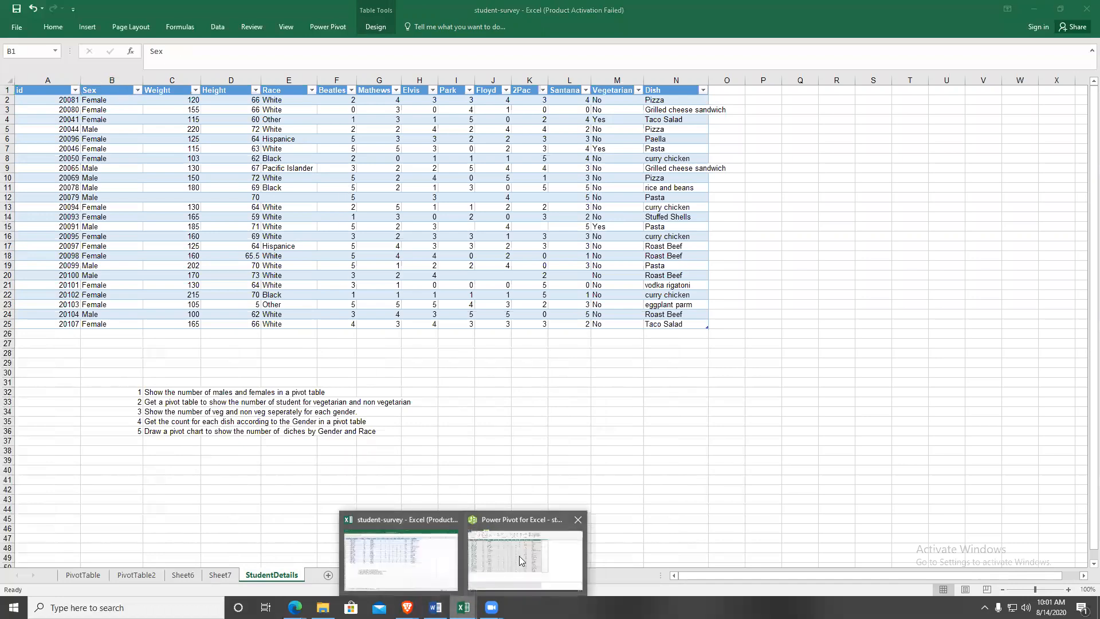
left_click(519, 556)
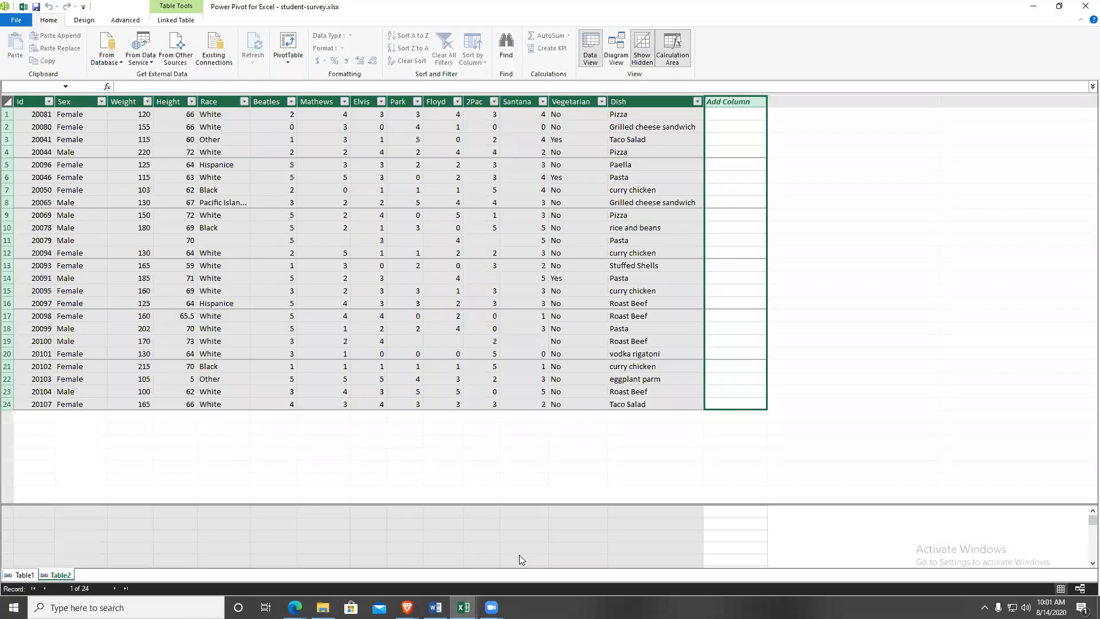
left_click(288, 59)
left_click(291, 86)
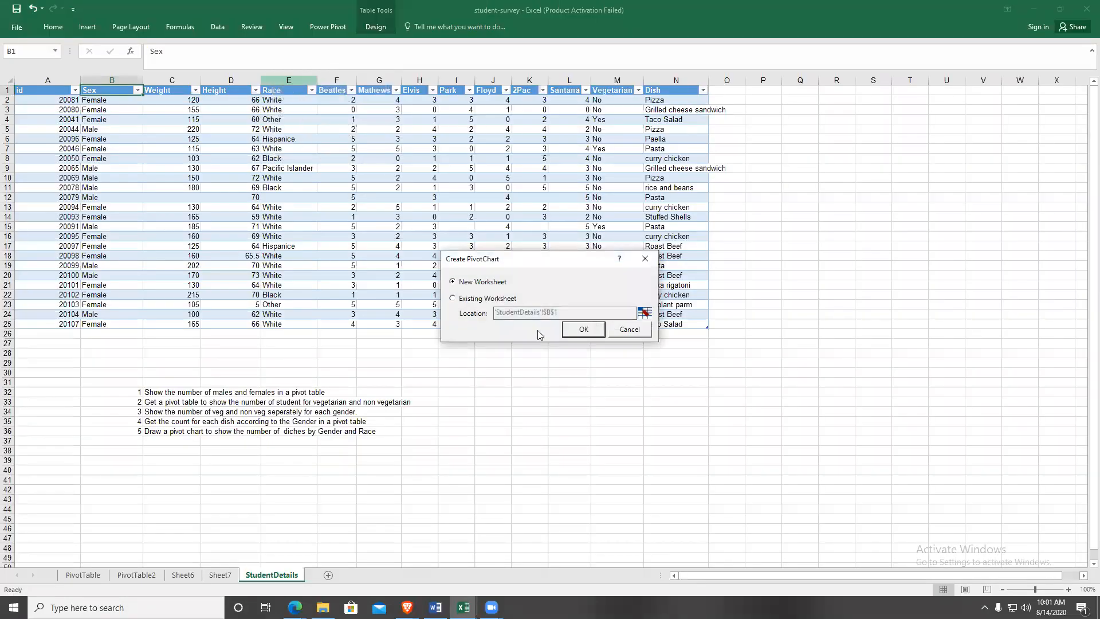
left_click(570, 328)
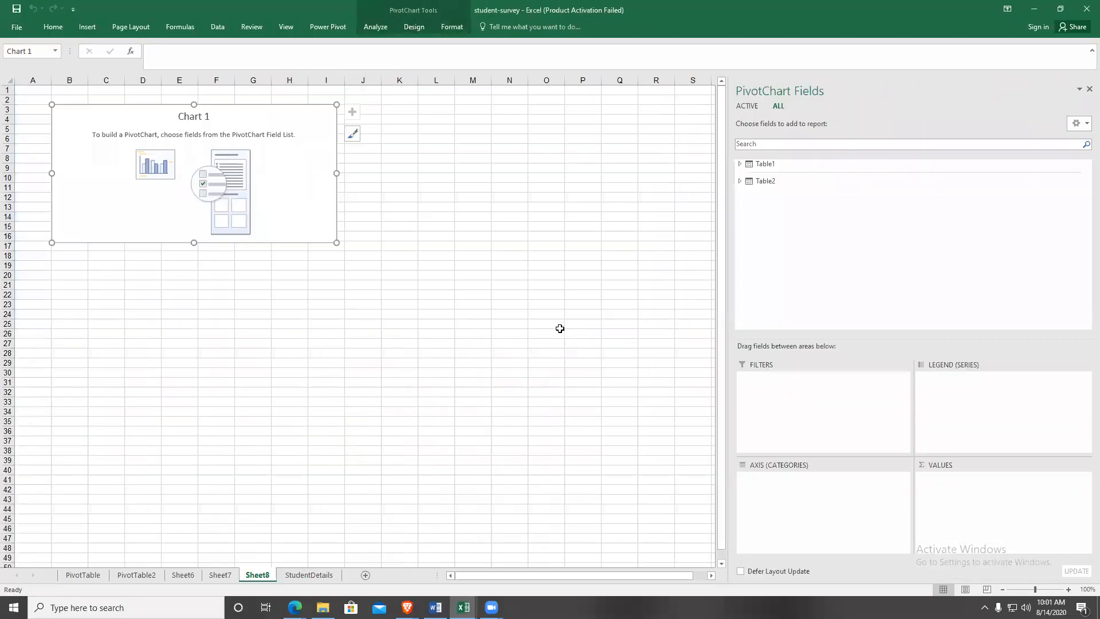
Rename the new PivotChart worksheet as Pivot Chart.
right_click(270, 579)
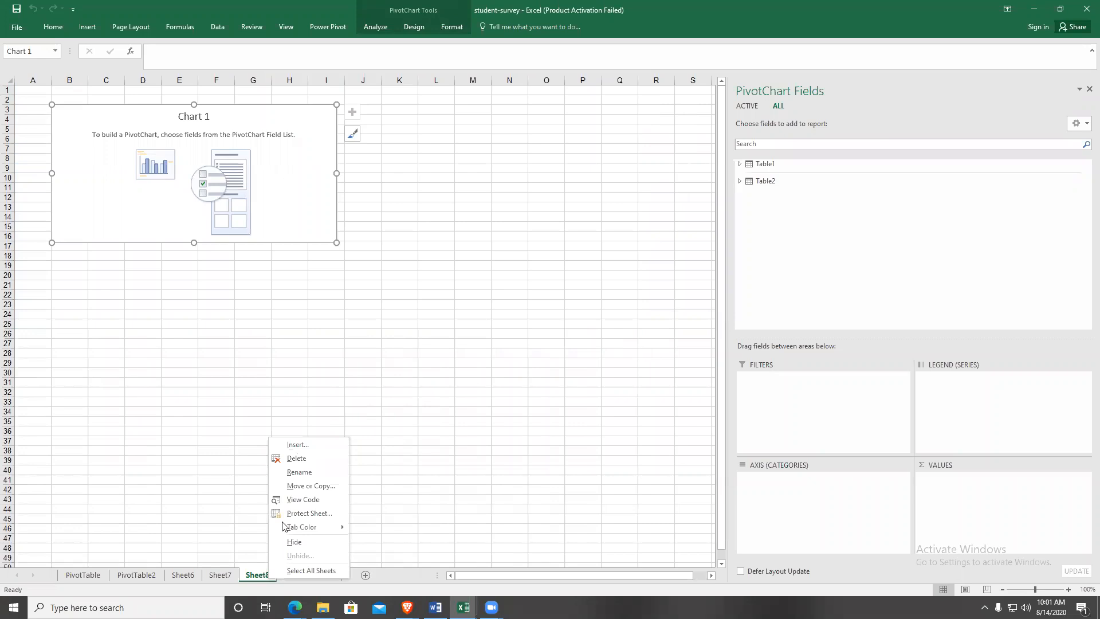
left_click(290, 472)
key("BackSpace")
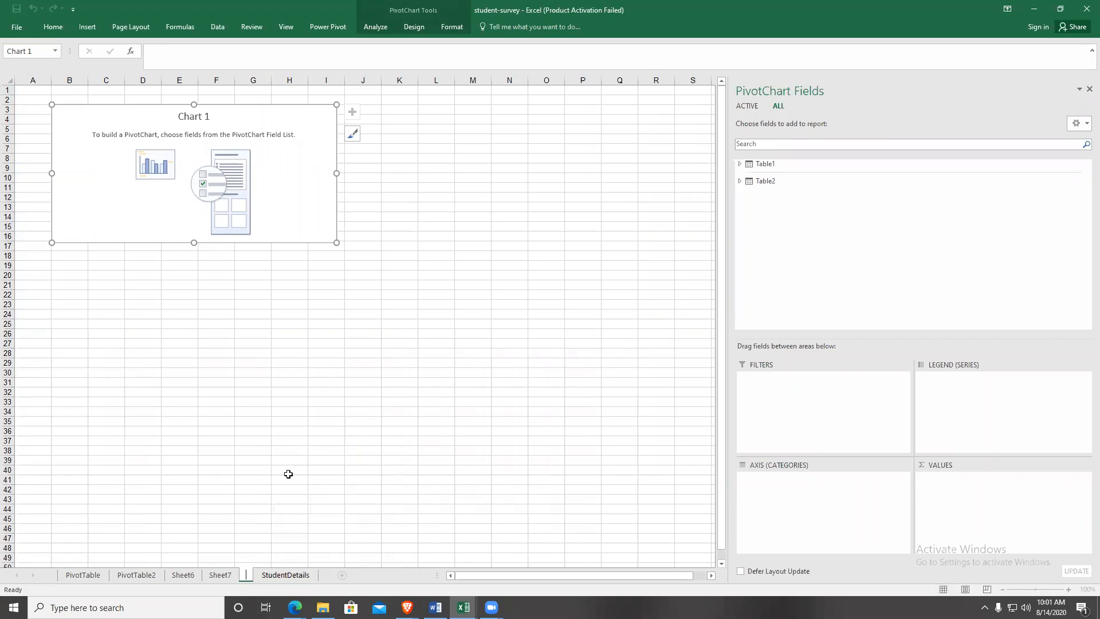
type("Pivot Chart")
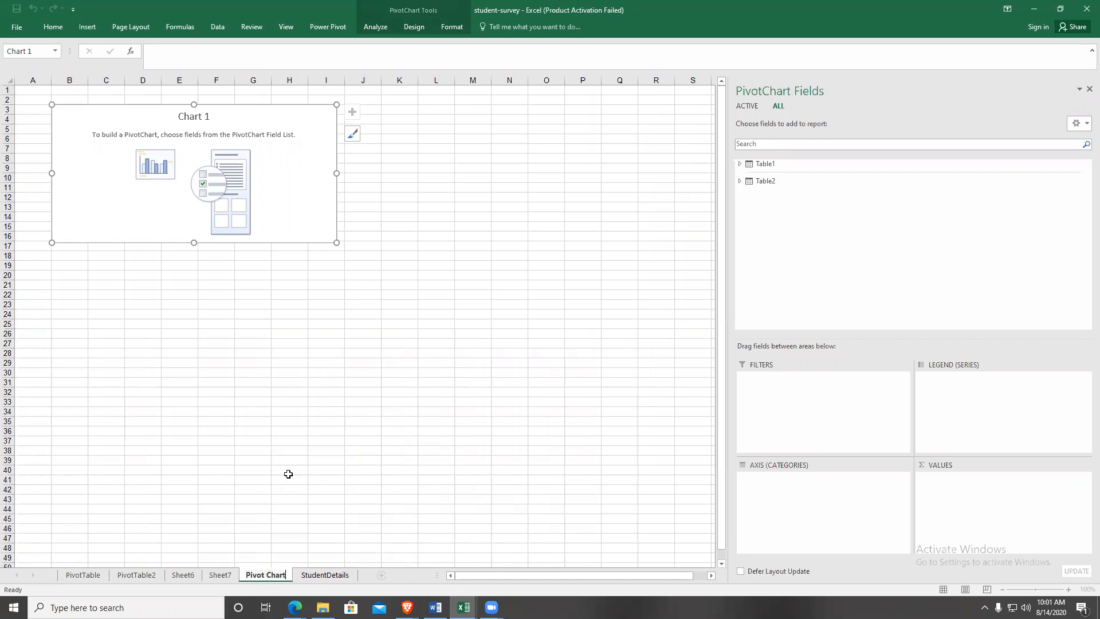
left_click(283, 472)
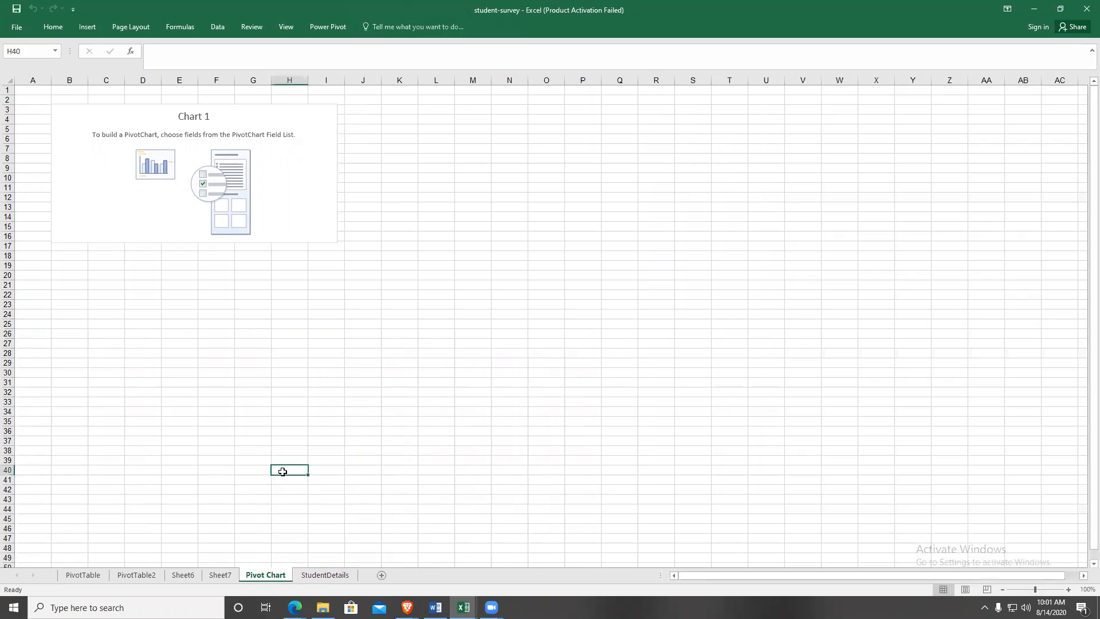
Rename the PivotChart worksheet as Q5 to match its task number.
double_click(278, 575)
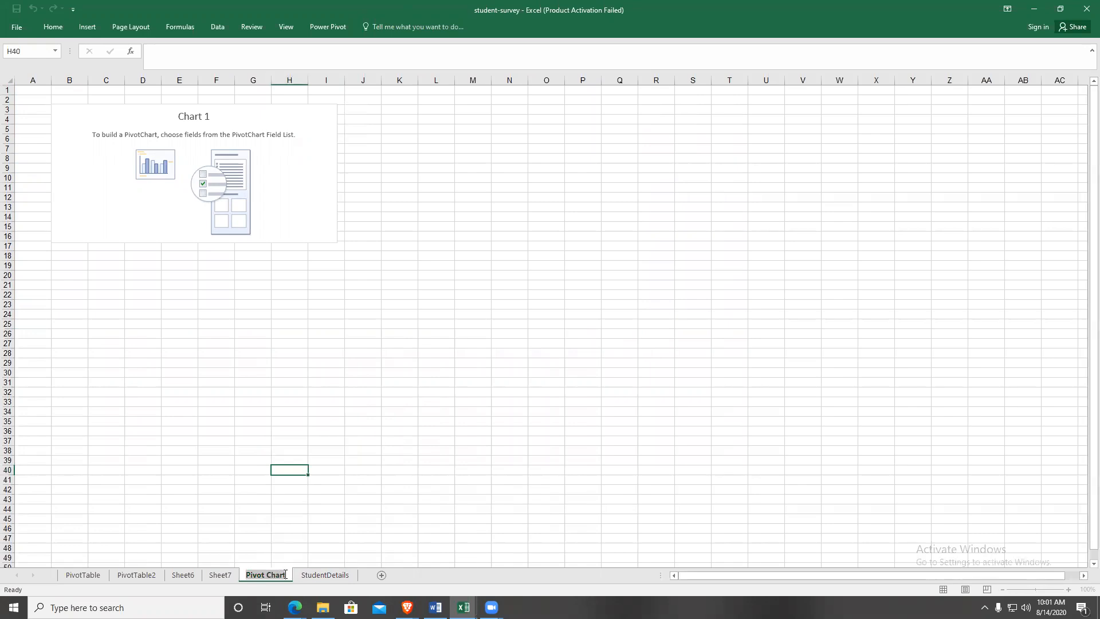
type("Q5")
key("Return")
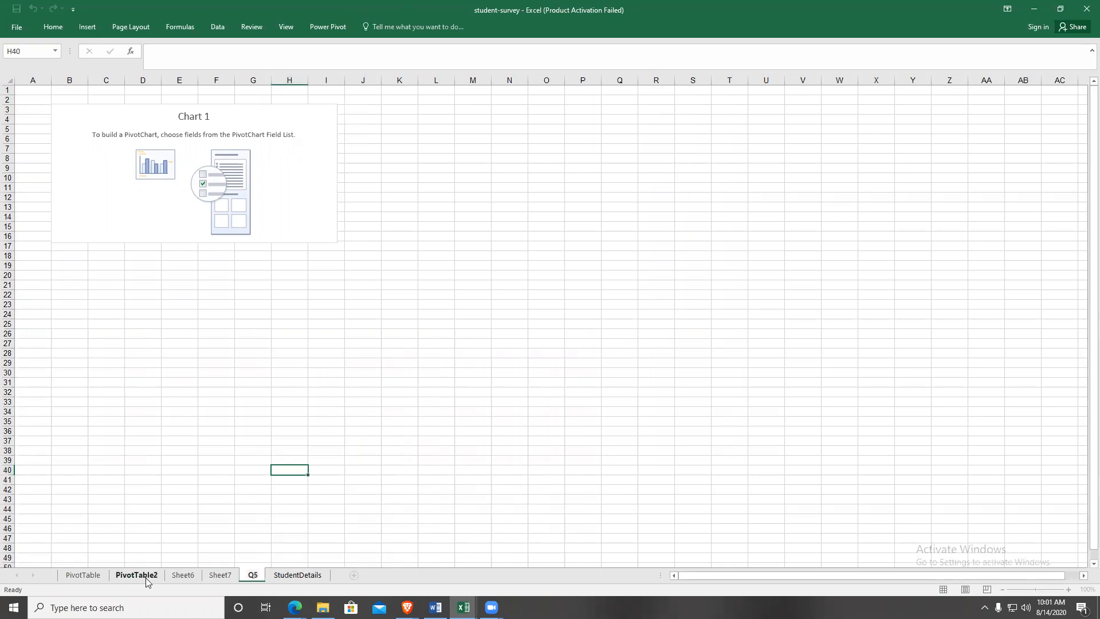
Rename the PivotTable worksheet, which counts students by gender, as Q1.
left_click(90, 577)
right_click(92, 576)
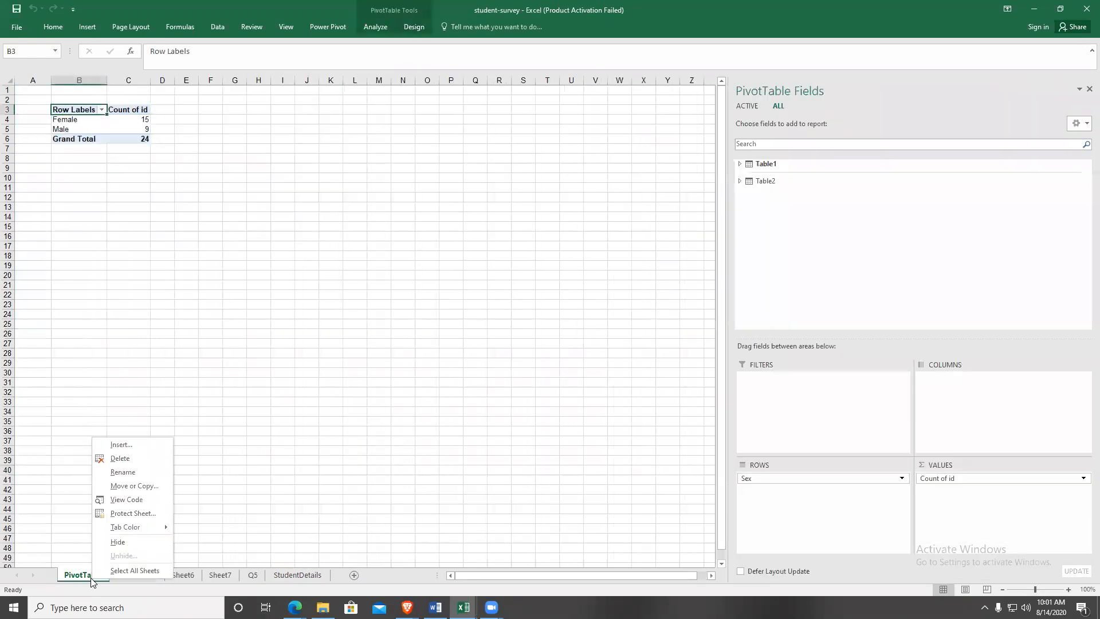
left_click(125, 471)
type("Q1")
key("Return")
Rename the PivotTable2 worksheet, which counts vegetarian and non-vegetarian students, as Q2.
left_click(103, 576)
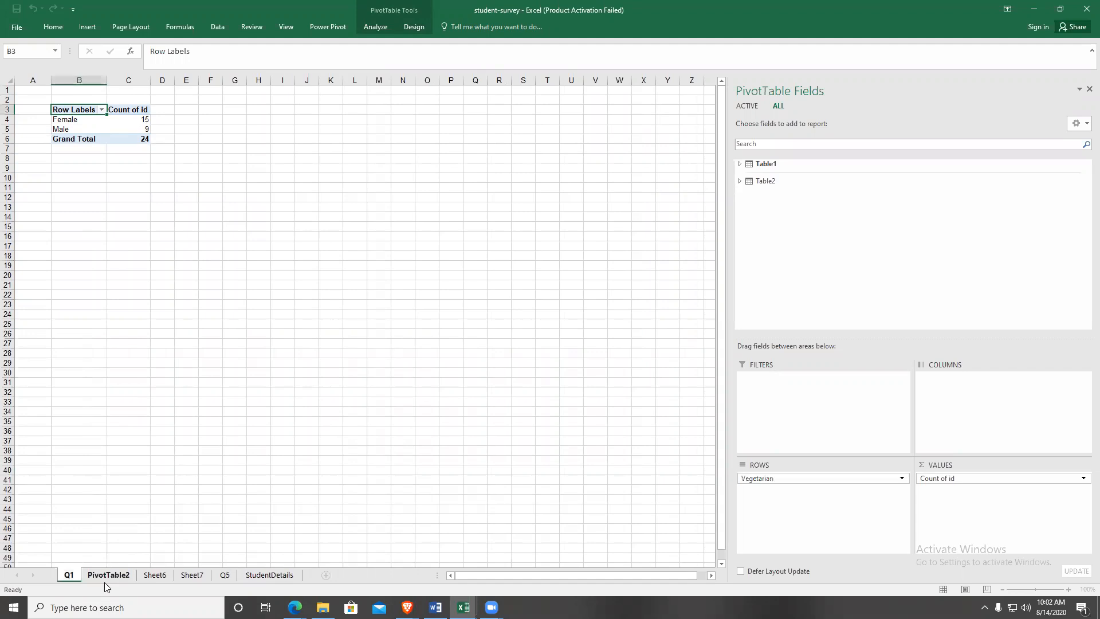
right_click(102, 576)
left_click(130, 472)
key("BackSpace")
type("Q2")
key("Return")
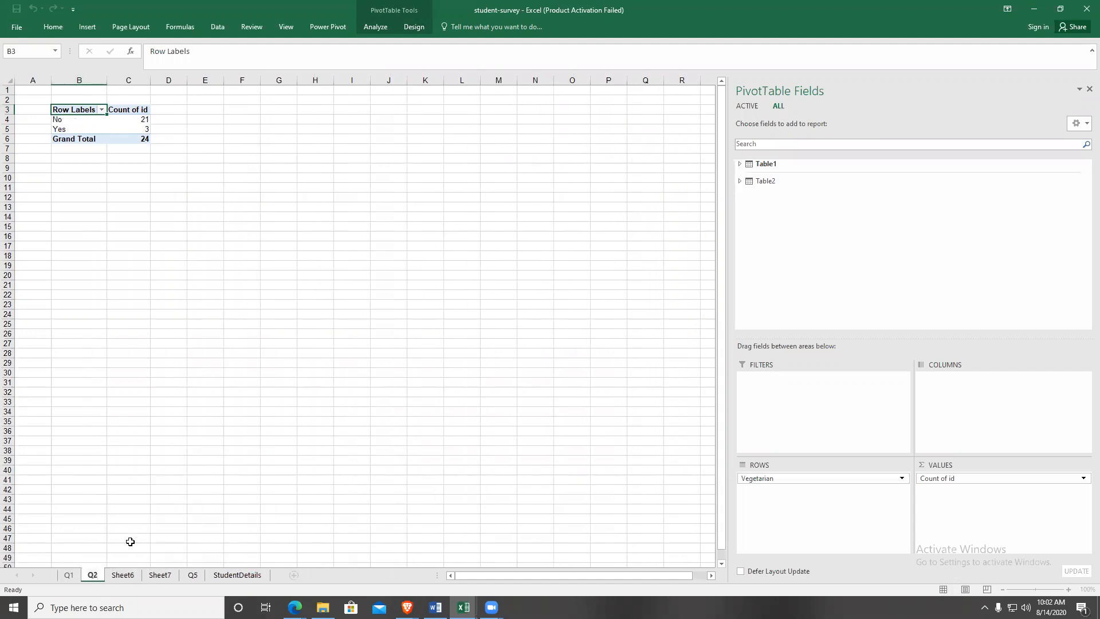
Rename Sheet6, which holds the vegetarian counts for each gender, as Q3.
right_click(129, 579)
left_click(168, 467)
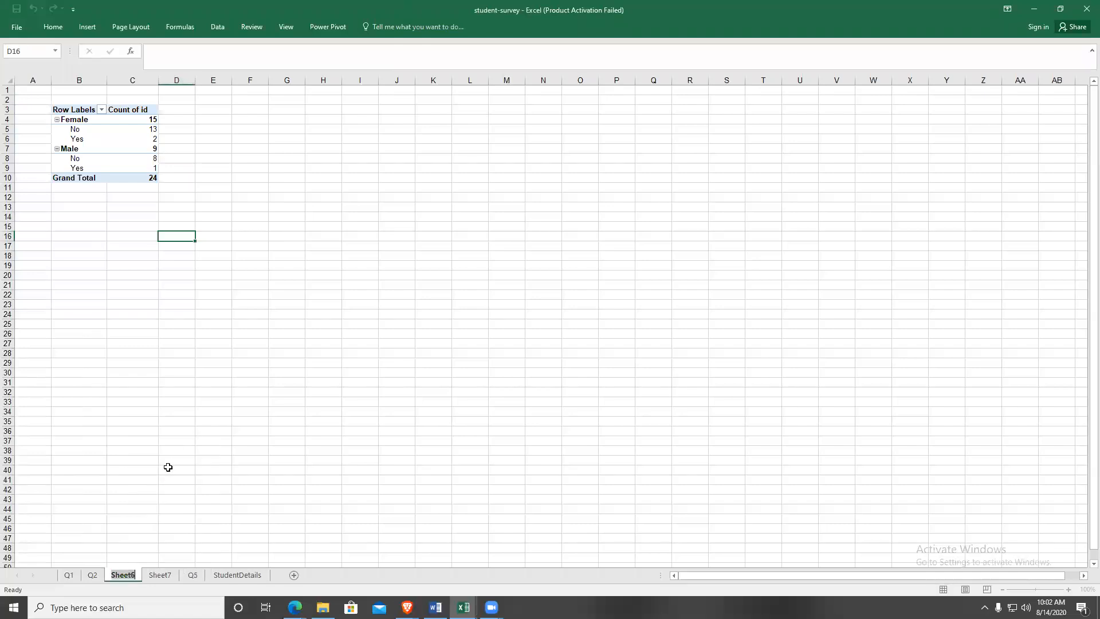
type("Q3")
key("Return")
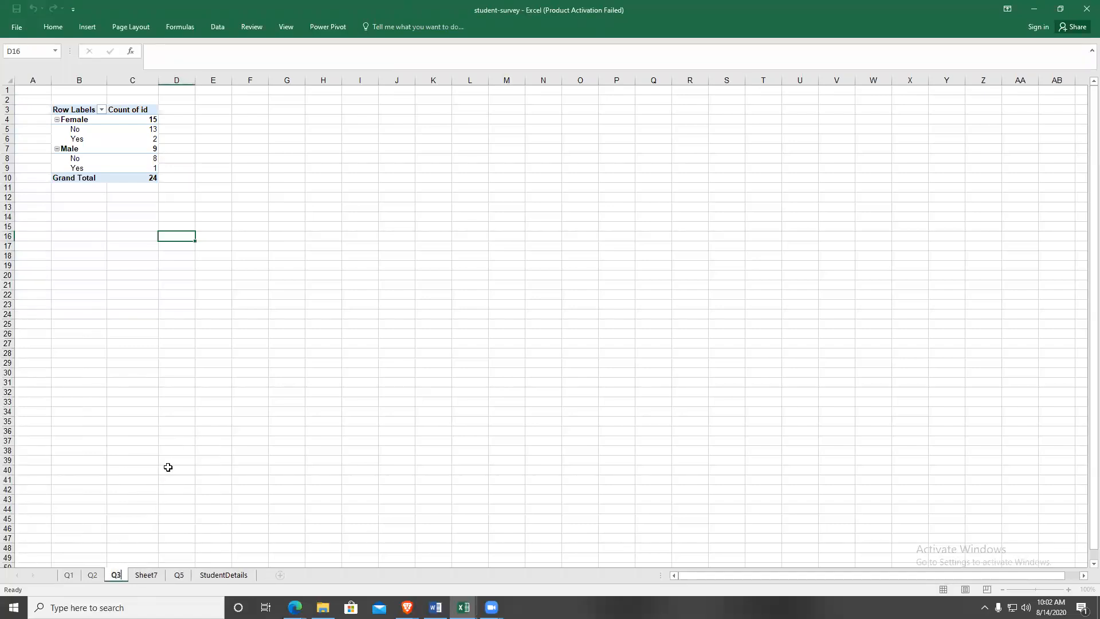
Rename Sheet7, which holds the dish counts by gender, as Q4.
left_click(146, 575)
right_click(146, 575)
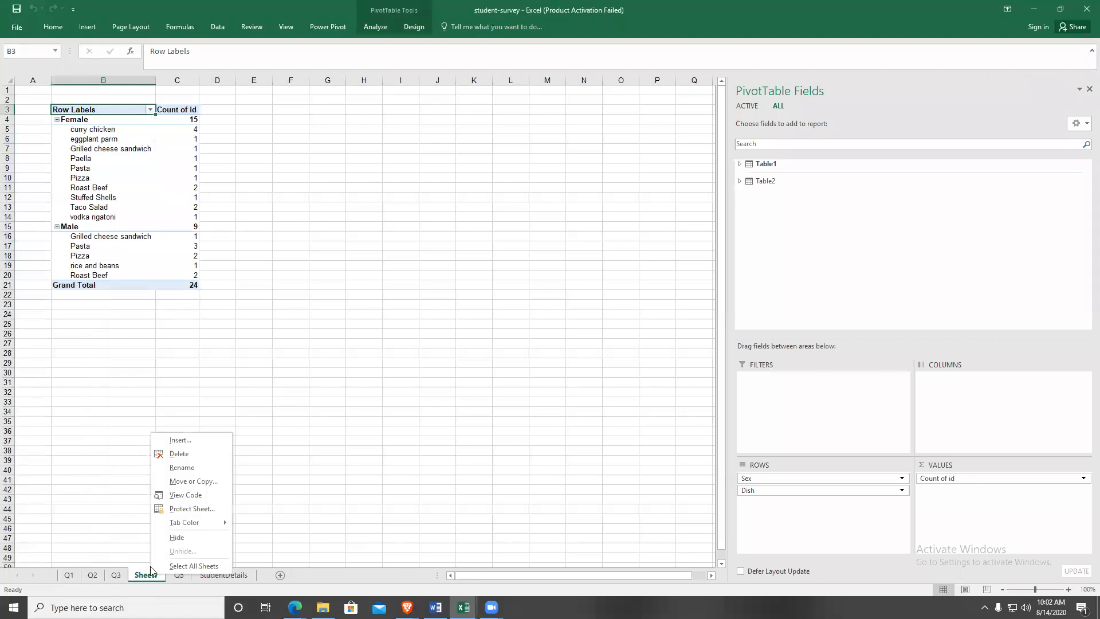
left_click(178, 468)
key("BackSpace")
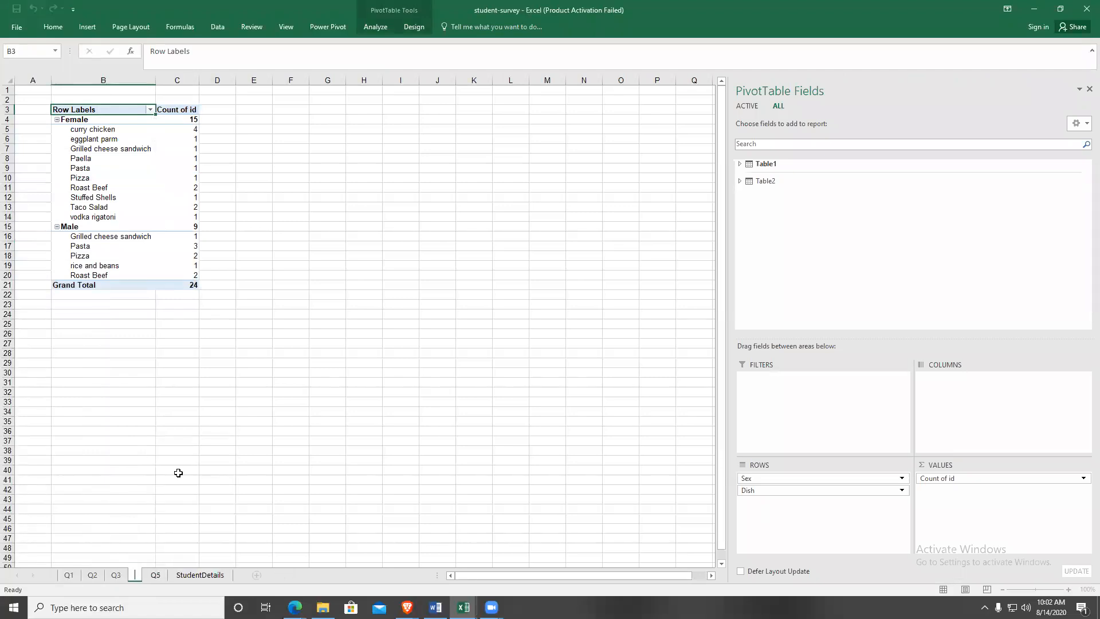
type("Q4")
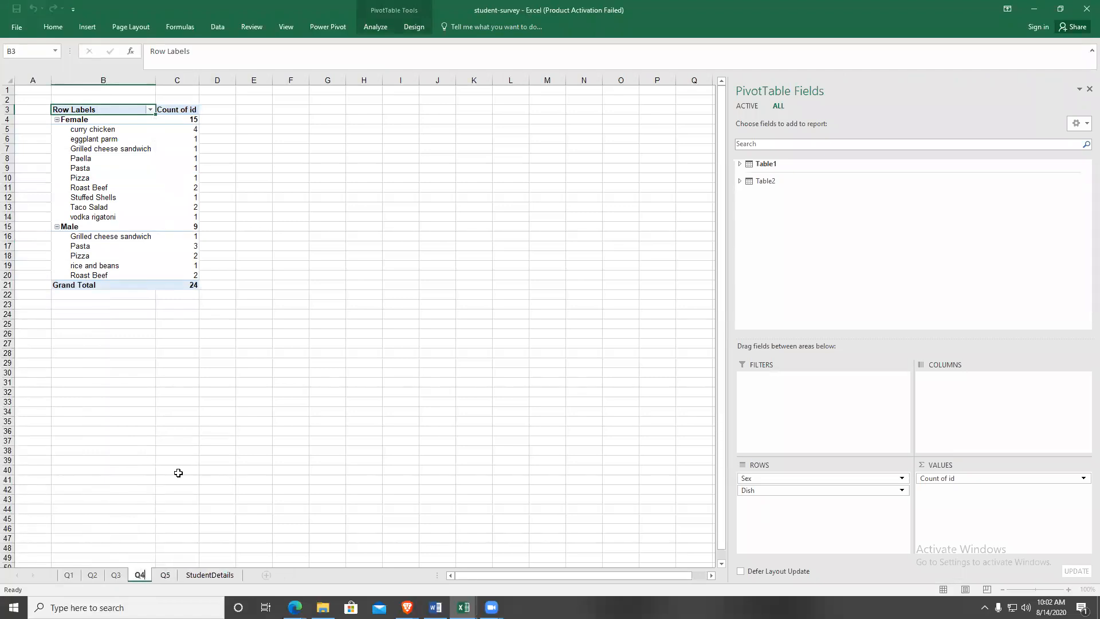
Add the Sex and Race fields of Table1 to the axis categories of the Q5 pivot chart.
left_click(166, 576)
left_click(147, 188)
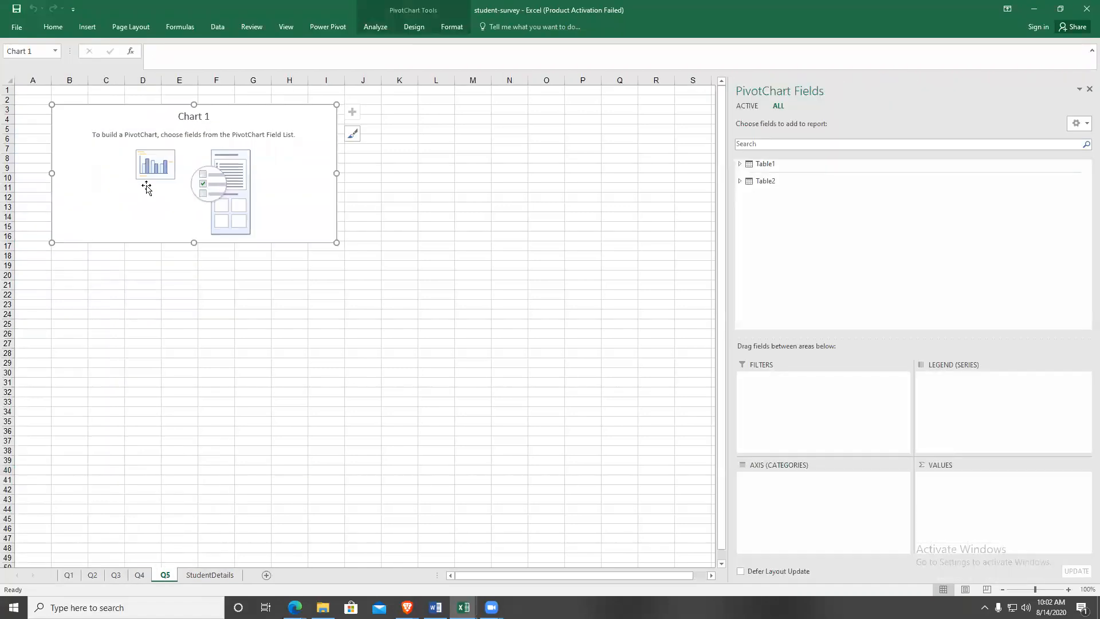
left_click(762, 163)
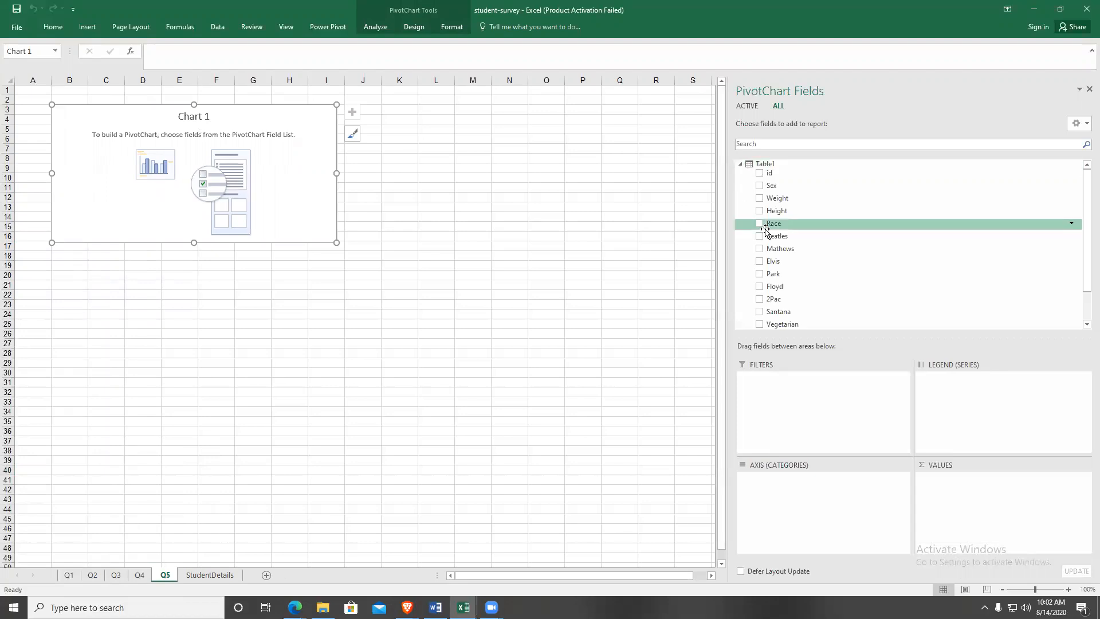
left_click(235, 577)
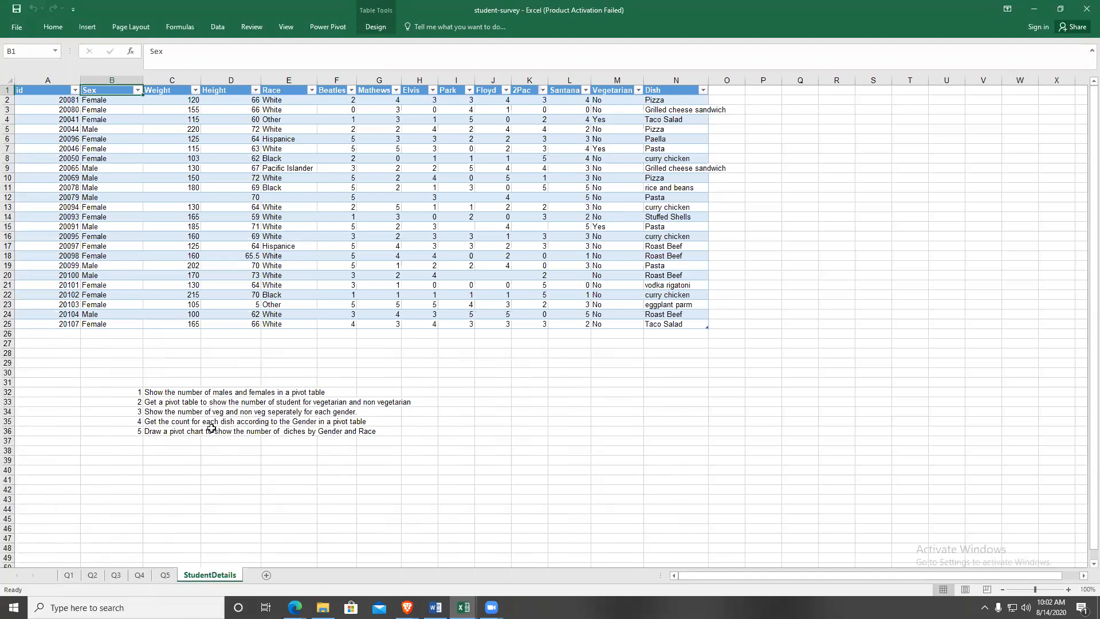
left_click(166, 575)
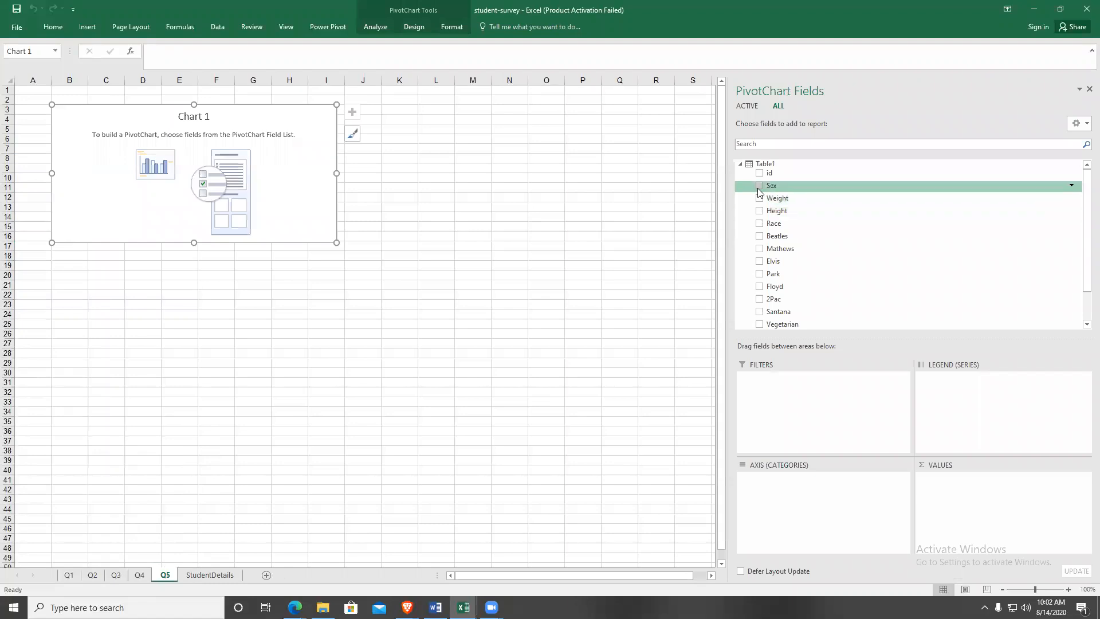
left_click(759, 187)
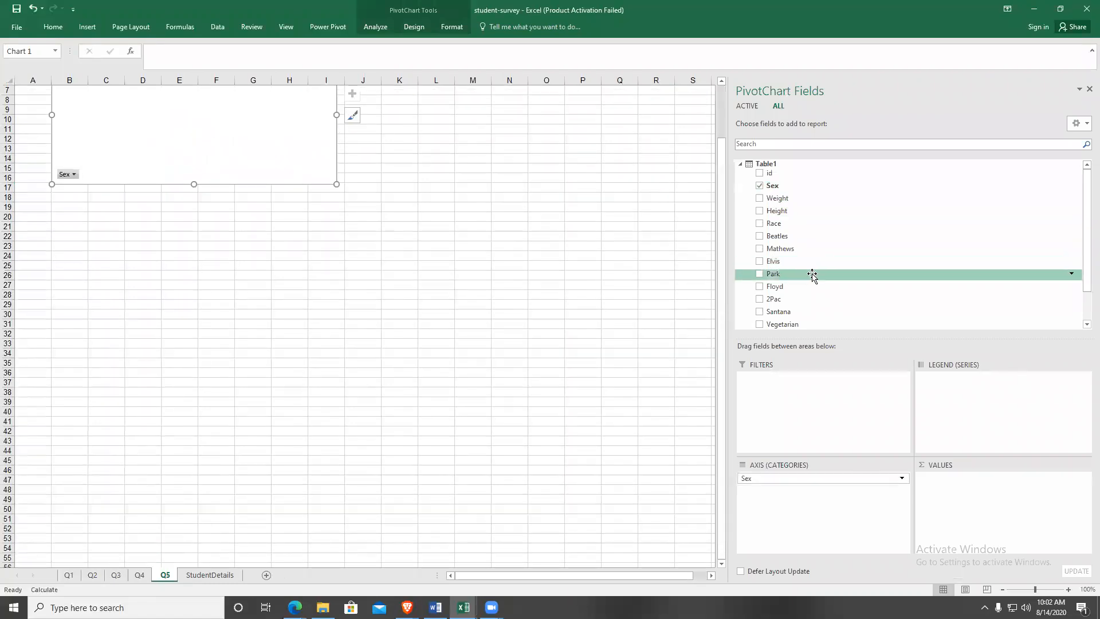
left_click(759, 223)
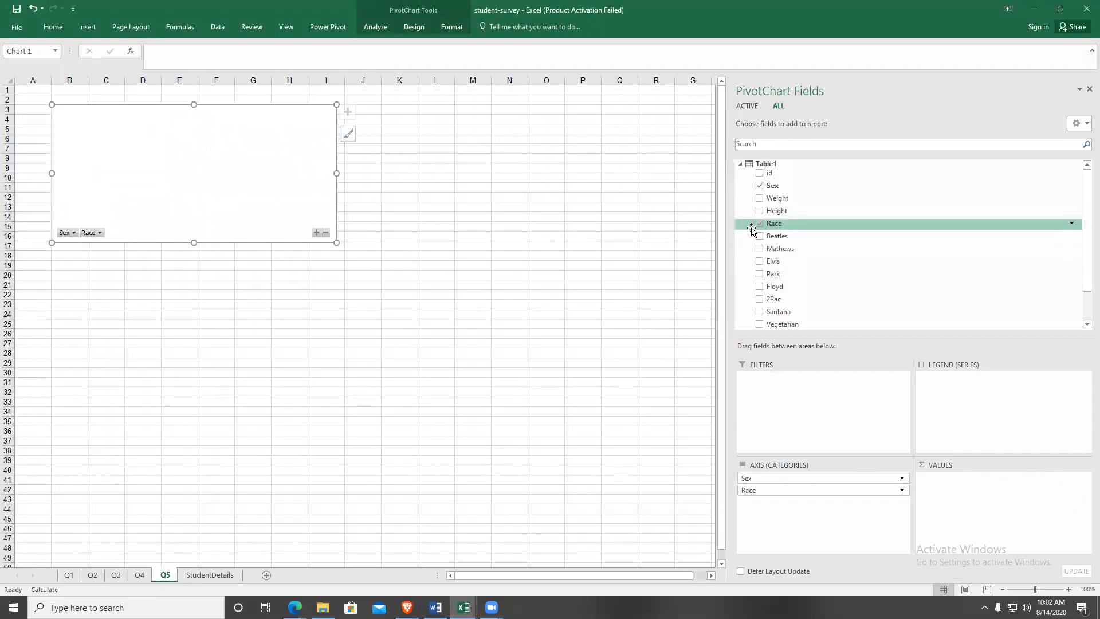
Add Dish as the Q5 chart's counted value and move Sex from the axis to the legend series.
left_click_drag(1086, 225, 1085, 295)
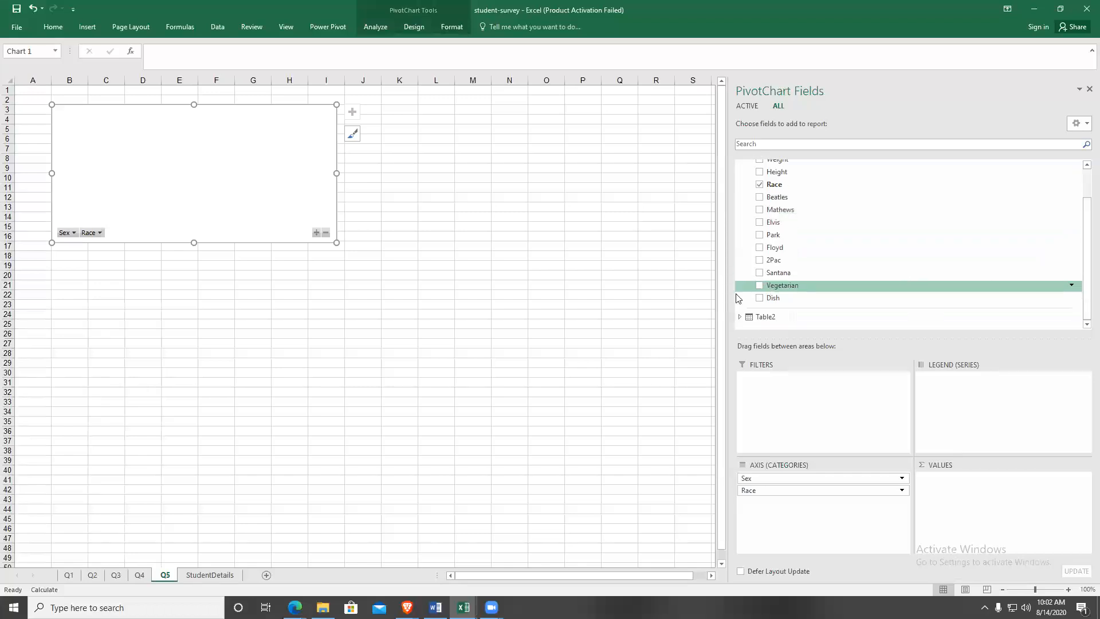
left_click(760, 298)
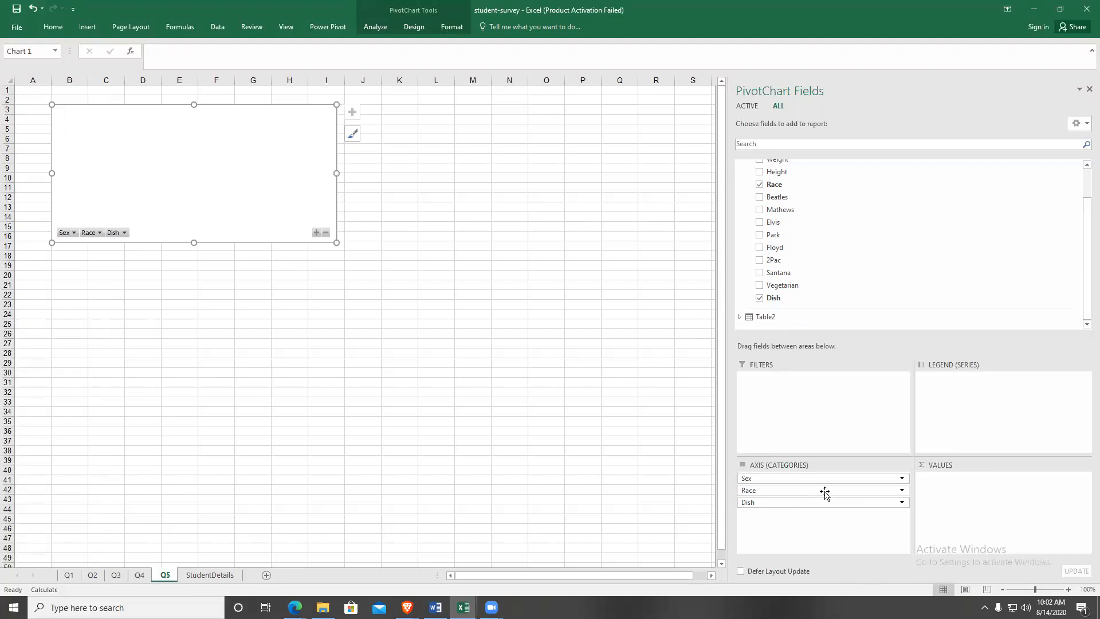
left_click_drag(825, 502, 978, 482)
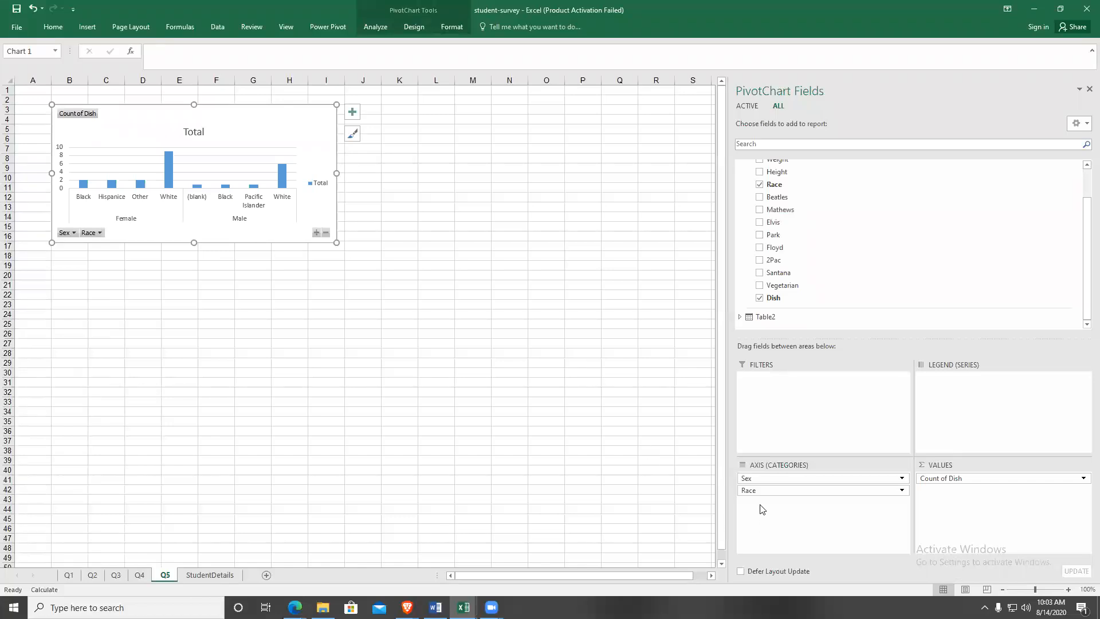
left_click_drag(759, 479, 955, 406)
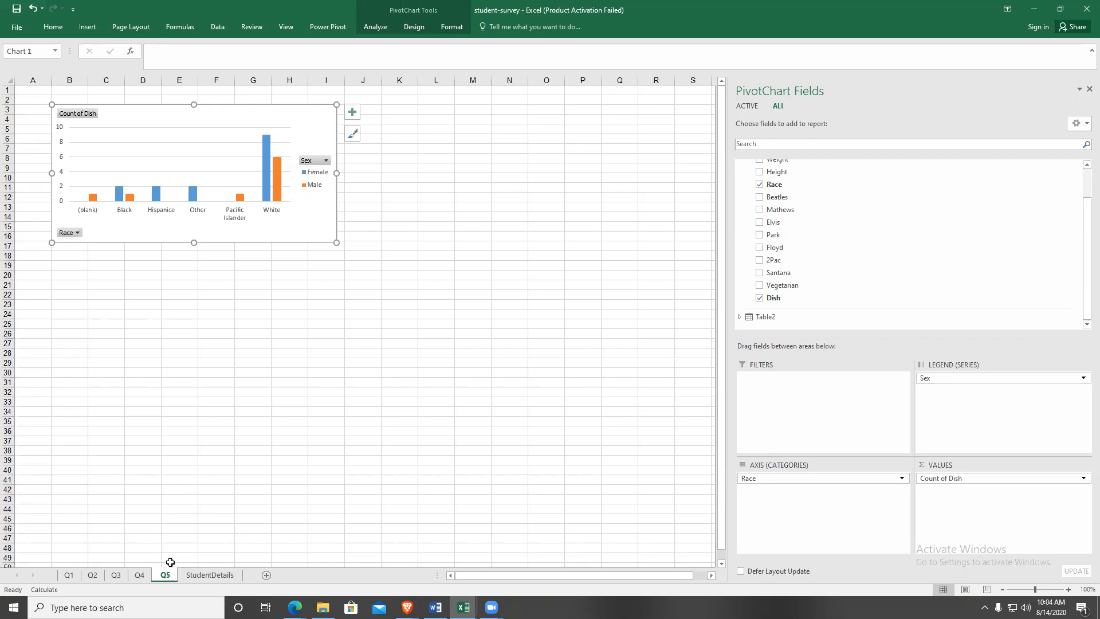
Add question 6 in row 37 of StudentDetails: "Draw a pivot chart to show the count of dishes for each type of dish".
left_click(234, 576)
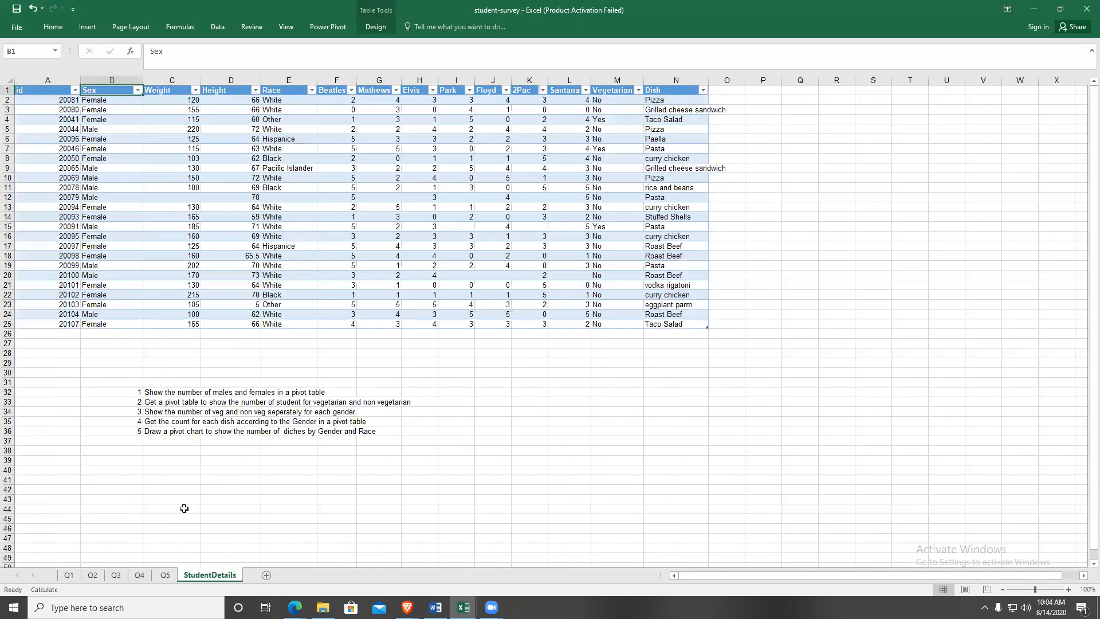
left_click(144, 444)
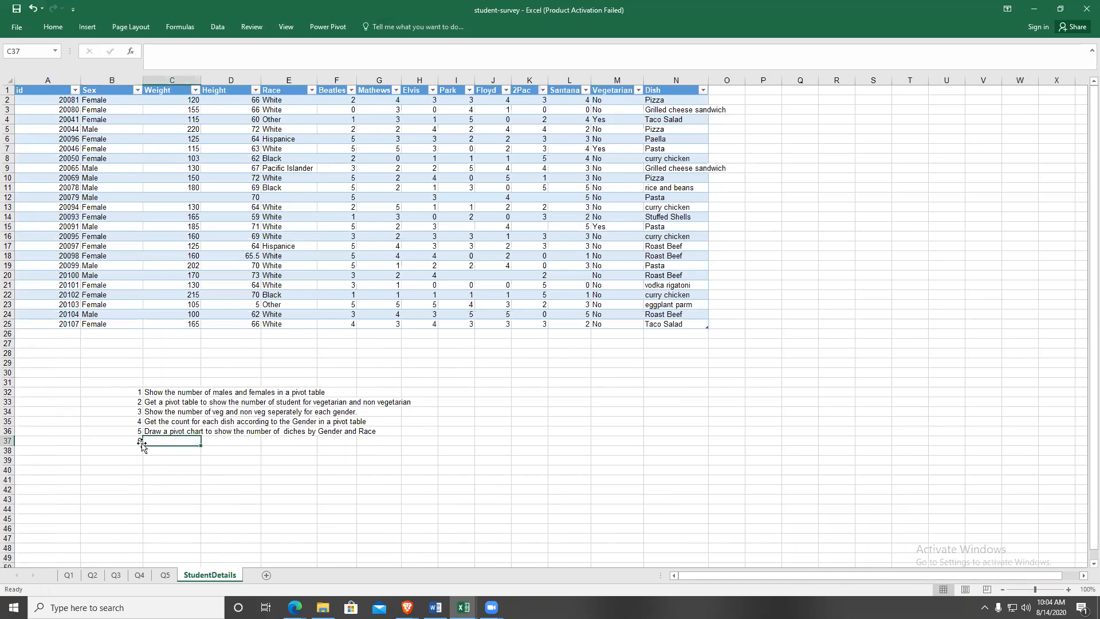
type("Draw a pi")
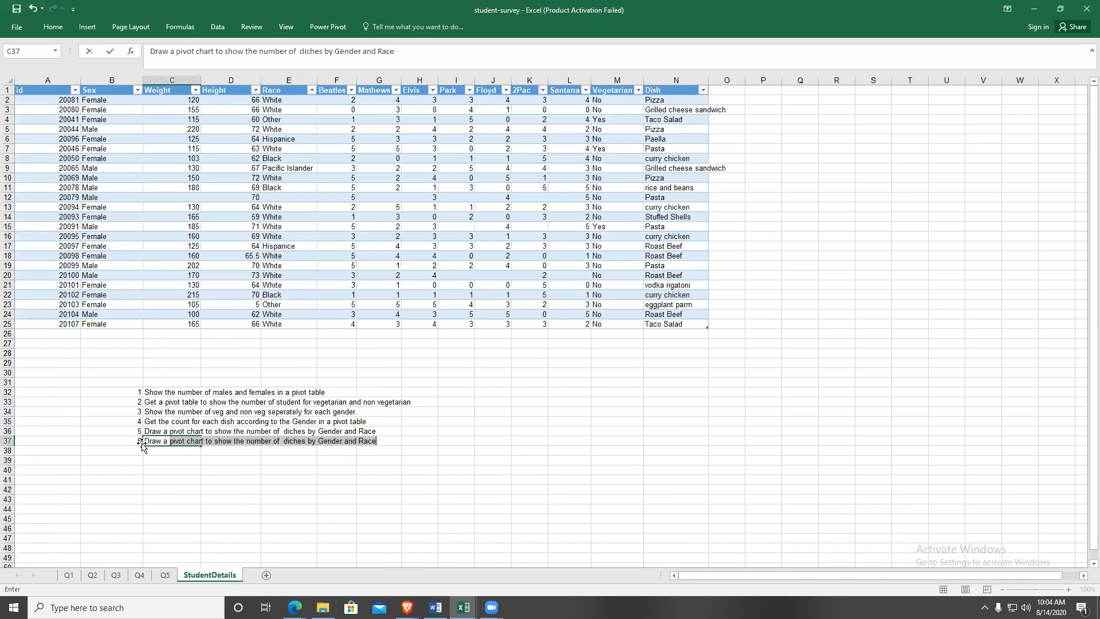
type("vot chart to show ")
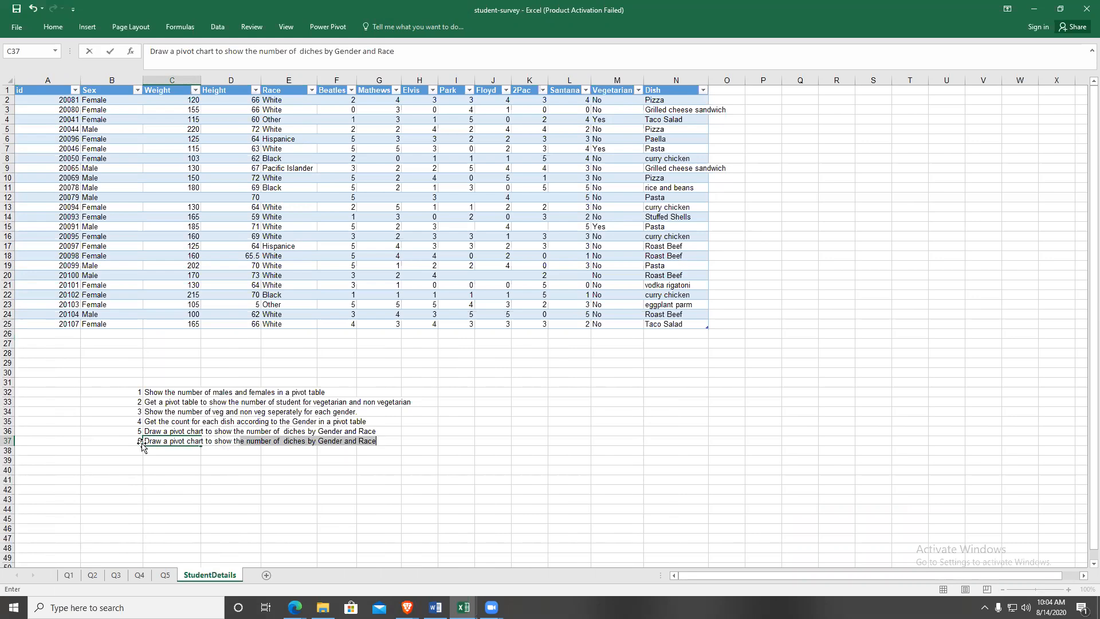
type("the count of")
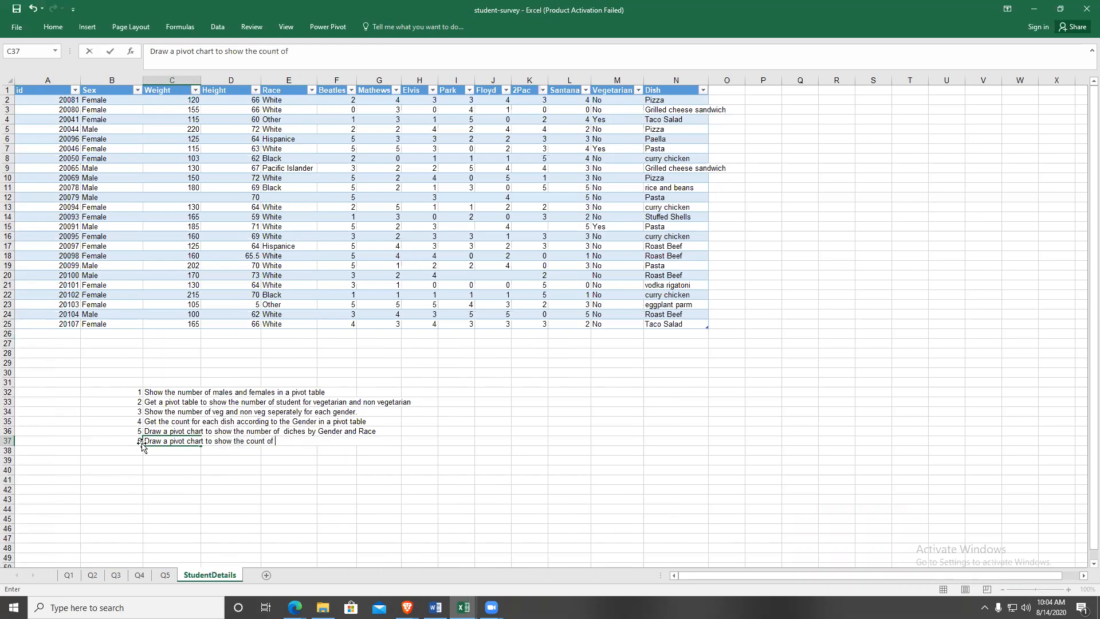
type(" dishes for each type of dih\\")
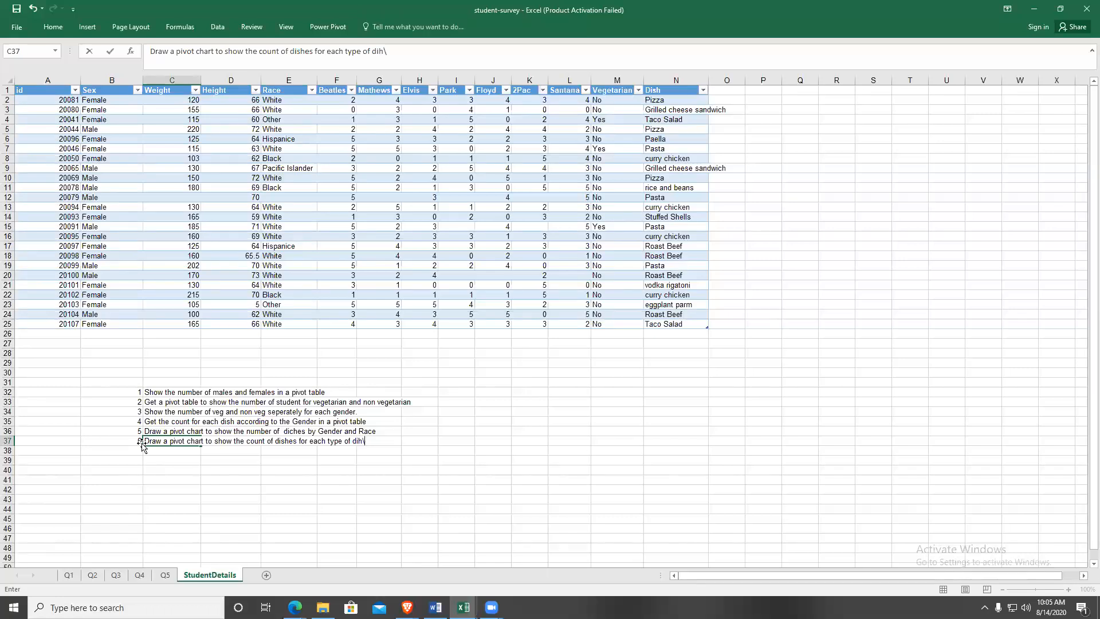
key("BackSpace")
key("BackSpace")
type("sh")
key("Return")
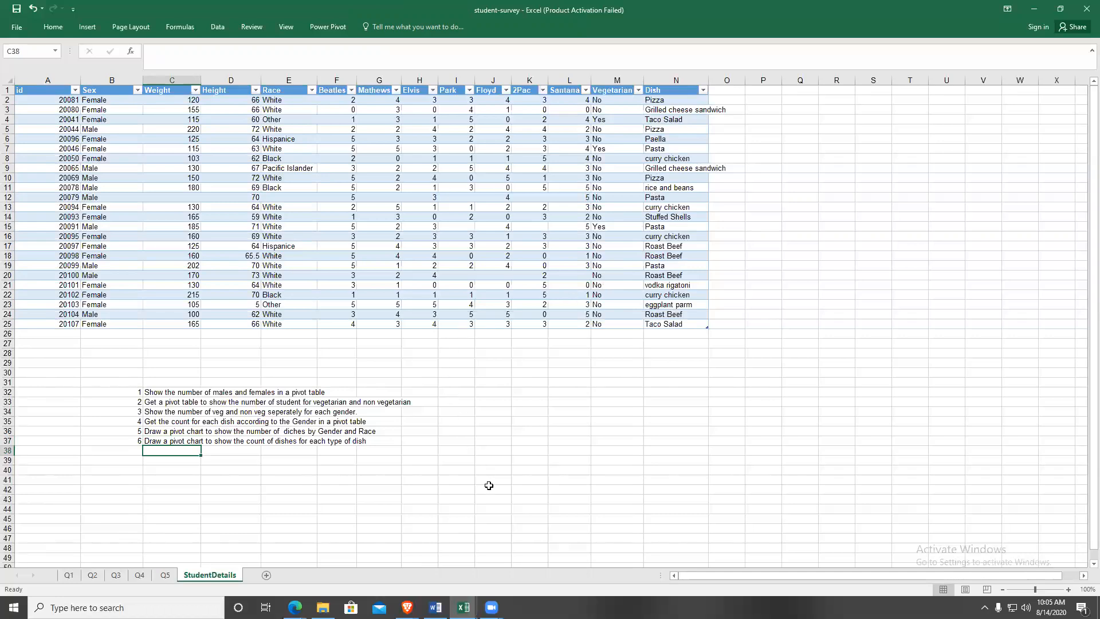
Switch to the Power Pivot window and insert a PivotChart on a new worksheet.
mouse_move(466, 608)
left_click(516, 547)
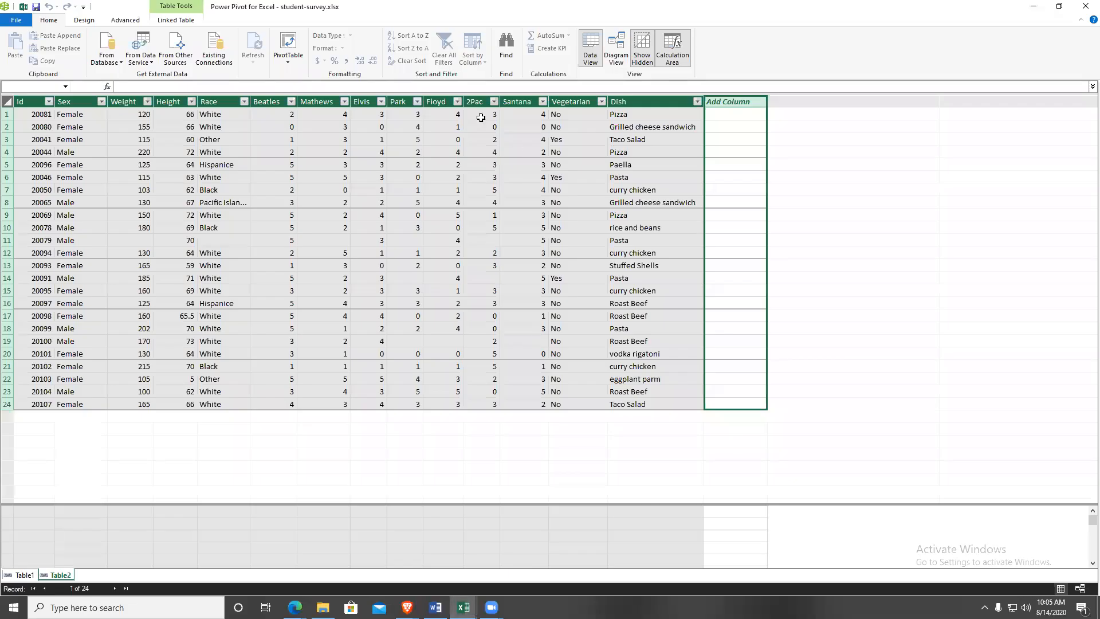
left_click(288, 58)
left_click(304, 88)
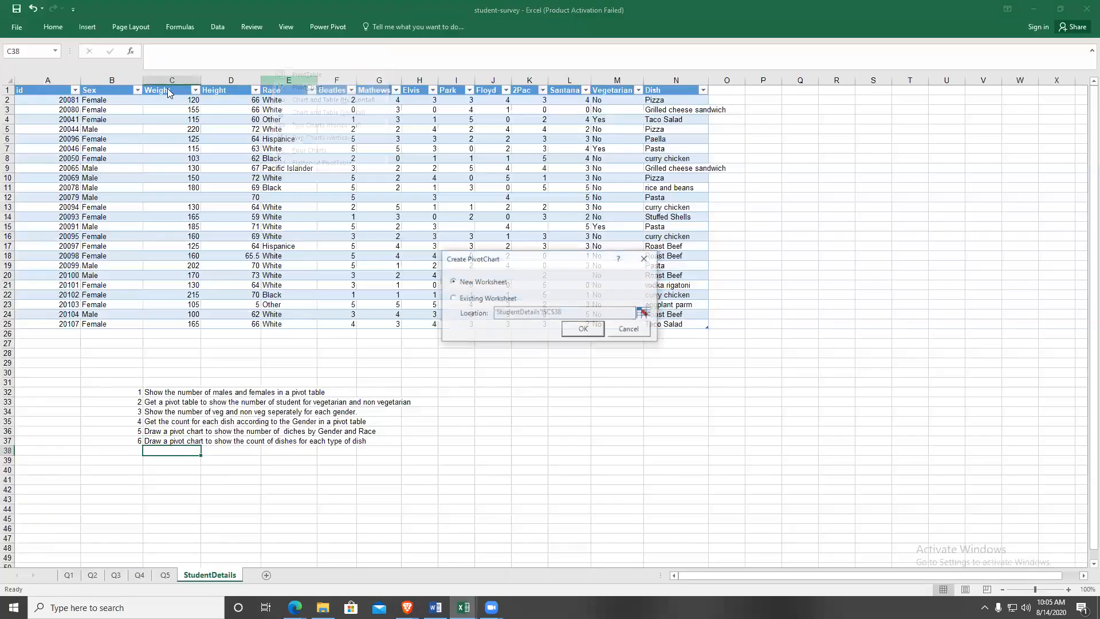
left_click(583, 330)
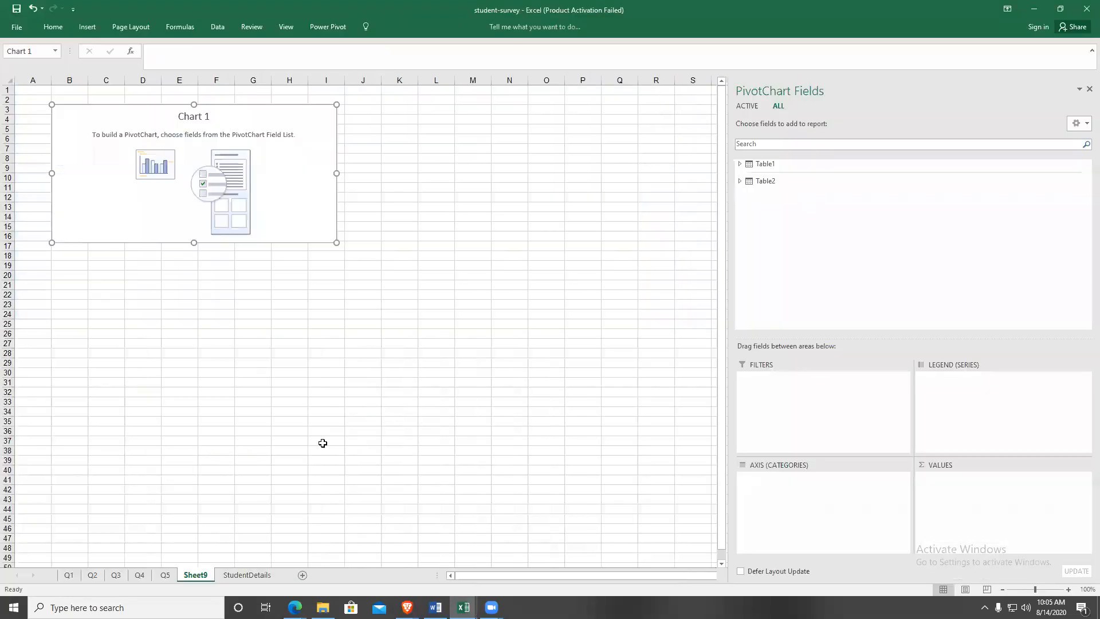
Rename Sheet9, which holds the new empty pivot chart, as Q6.
right_click(196, 575)
left_click(228, 458)
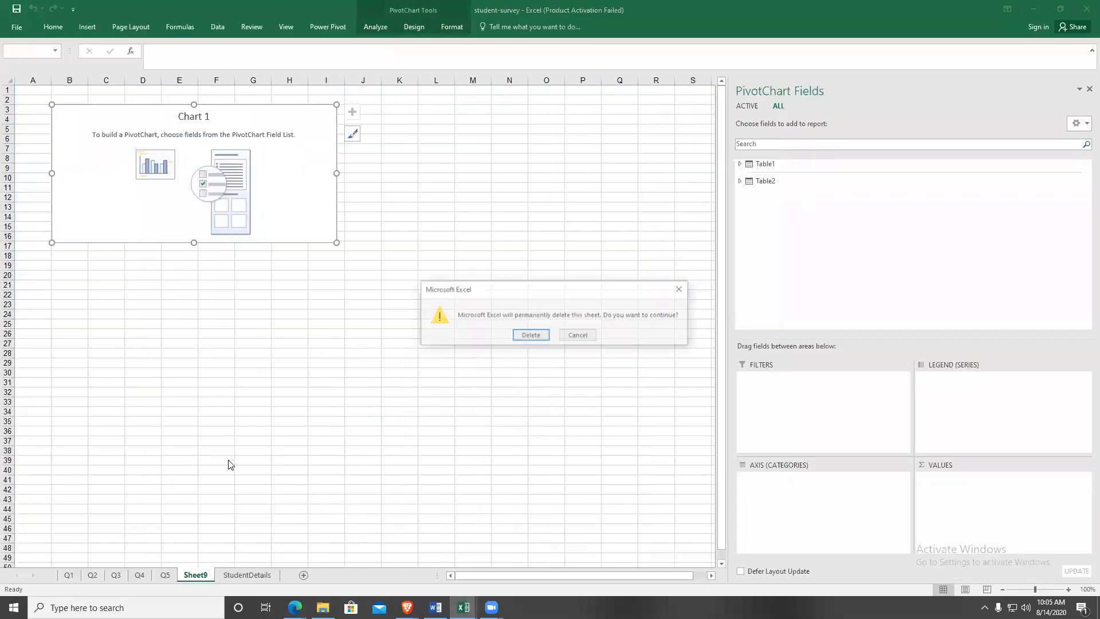
left_click(579, 336)
right_click(196, 574)
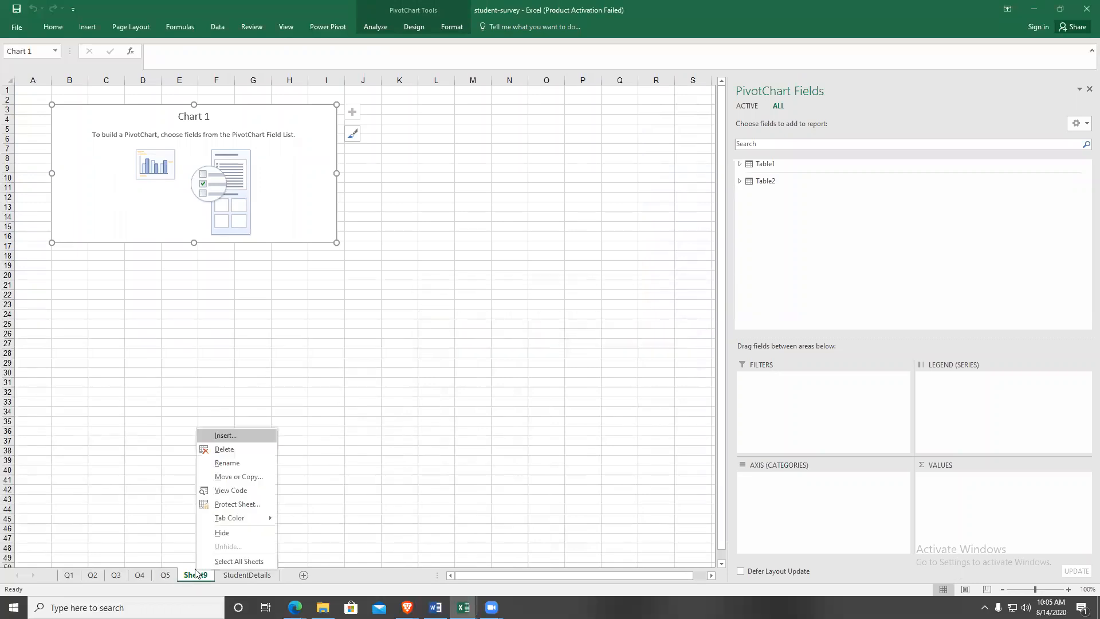
left_click(224, 462)
key("BackSpace")
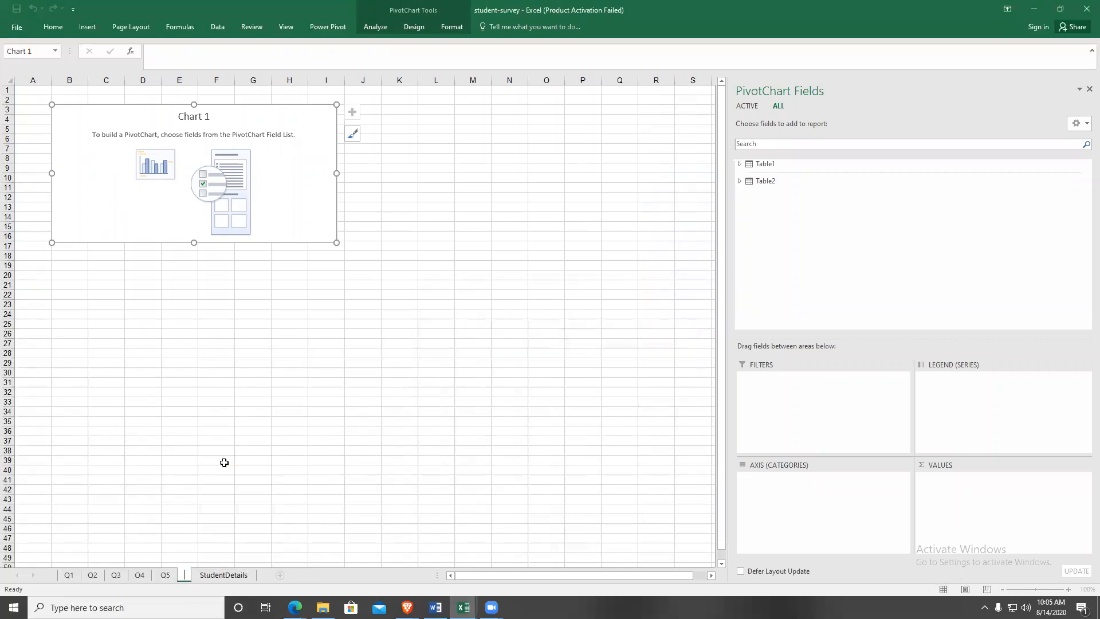
type("Q6")
key("Return")
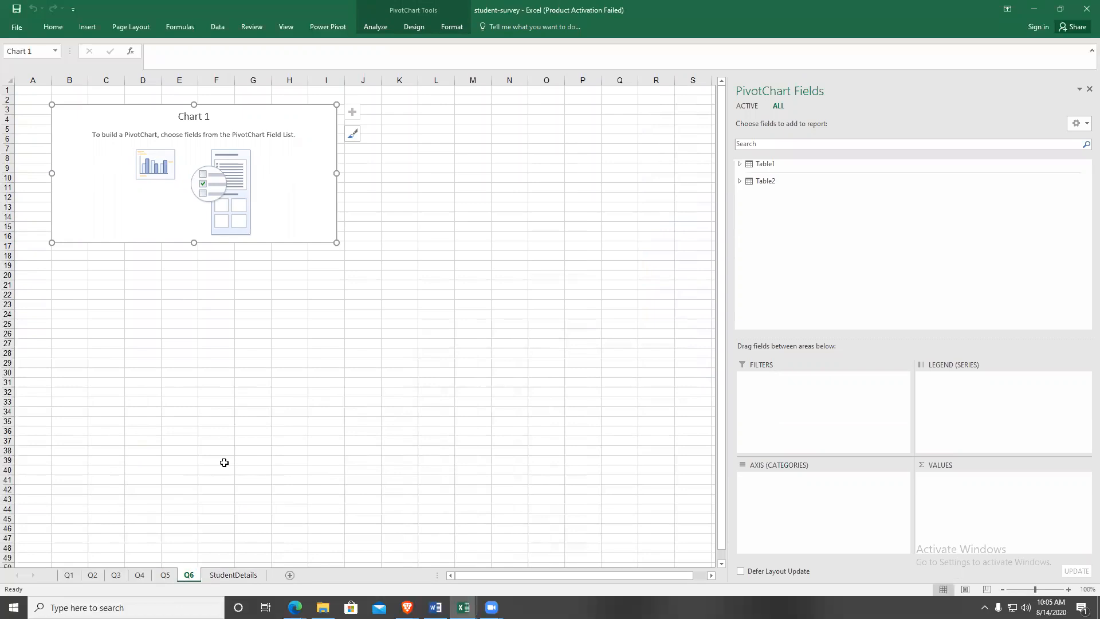
Chart Table1's Dish field as the axis categories against id as the value, summarized by Count.
left_click(740, 165)
scroll(768, 206, "down", 1)
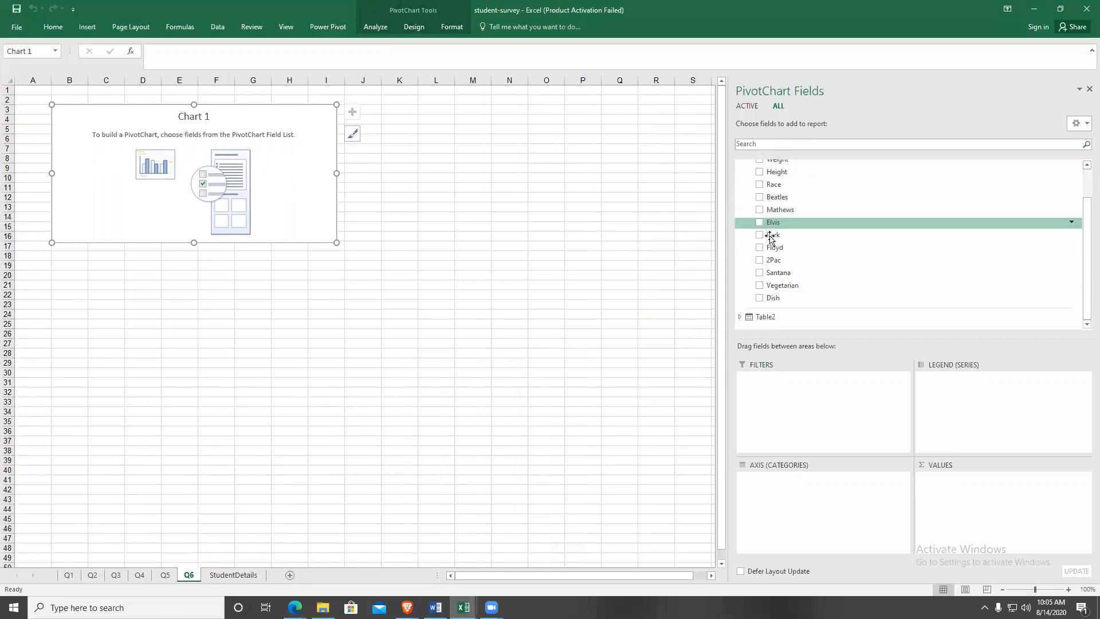
left_click(761, 300)
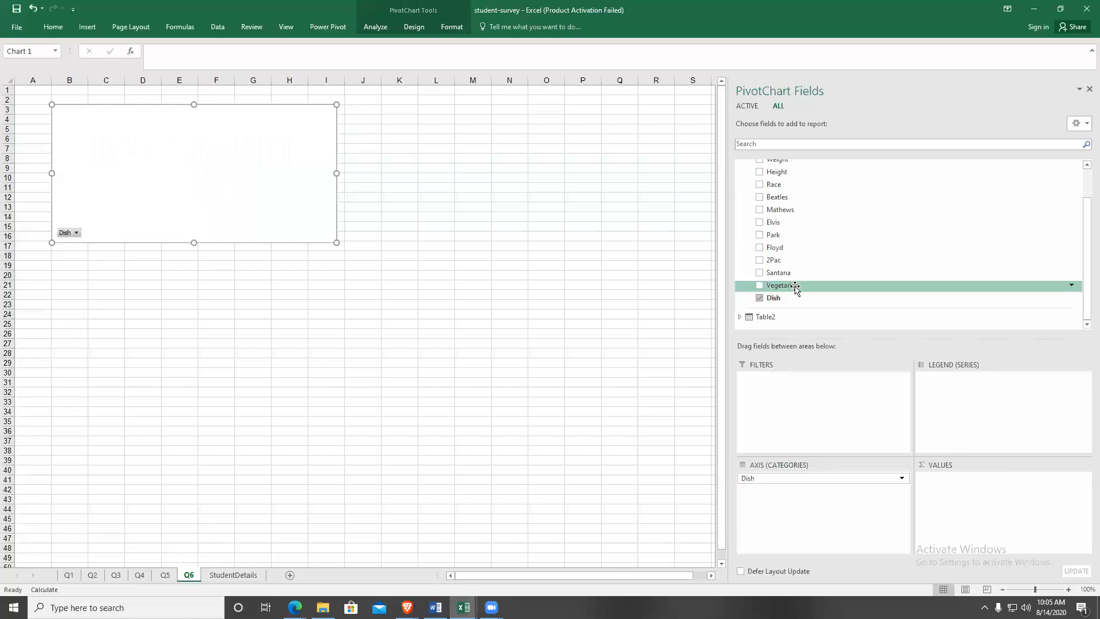
scroll(795, 288, "up", 1)
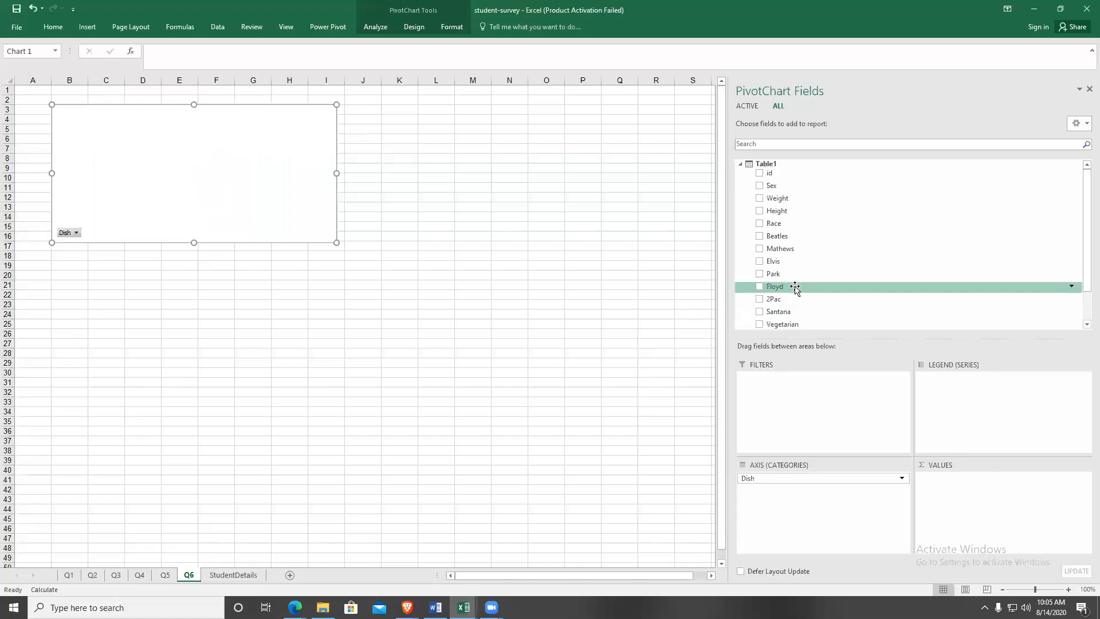
left_click(760, 172)
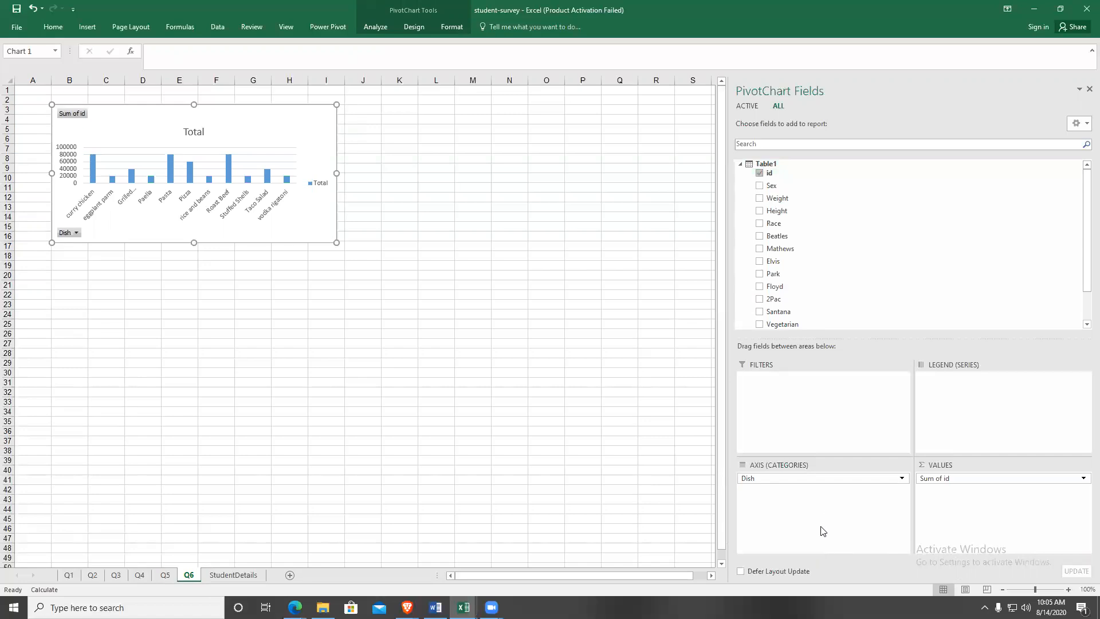
left_click(952, 481)
left_click(952, 465)
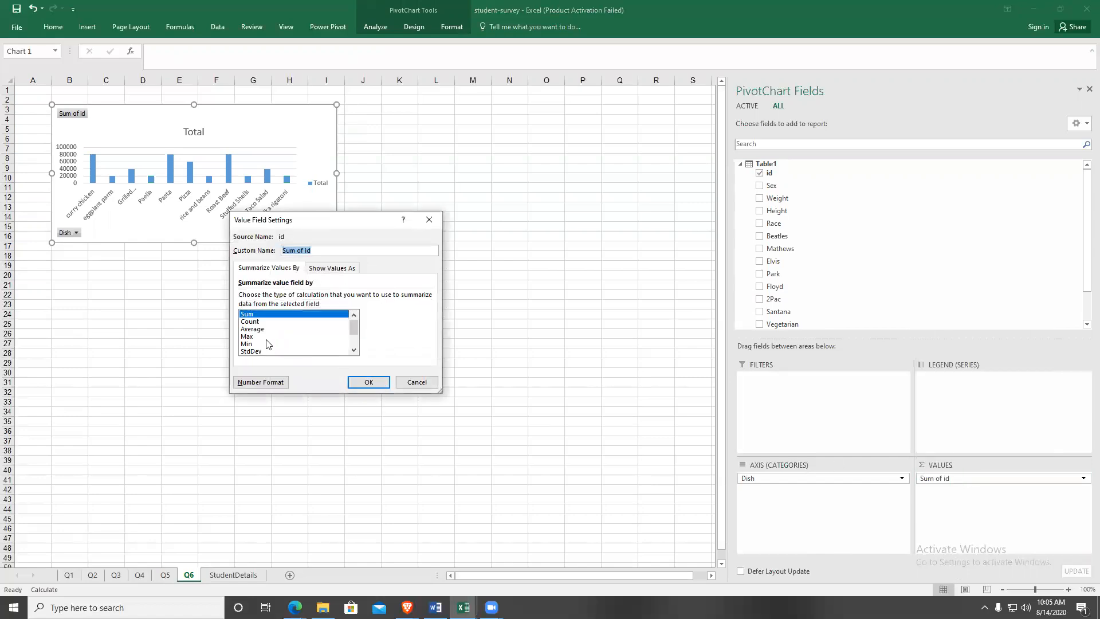
left_click(256, 322)
left_click(368, 383)
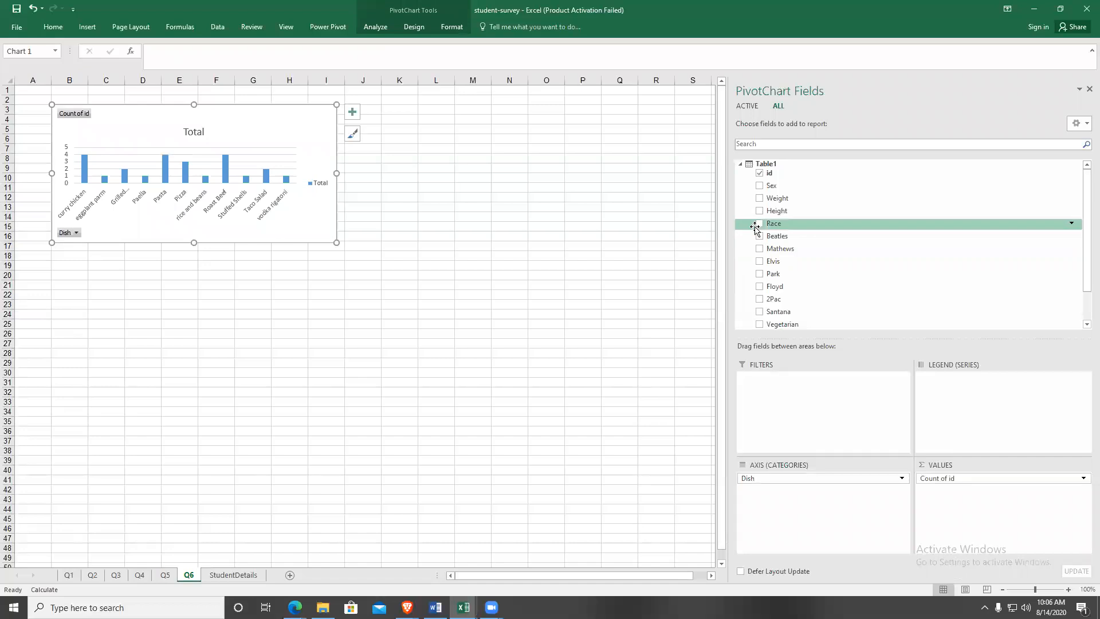
Add Race as the Q6 chart's legend series and enlarge the chart to about column O and row 24.
left_click(760, 223)
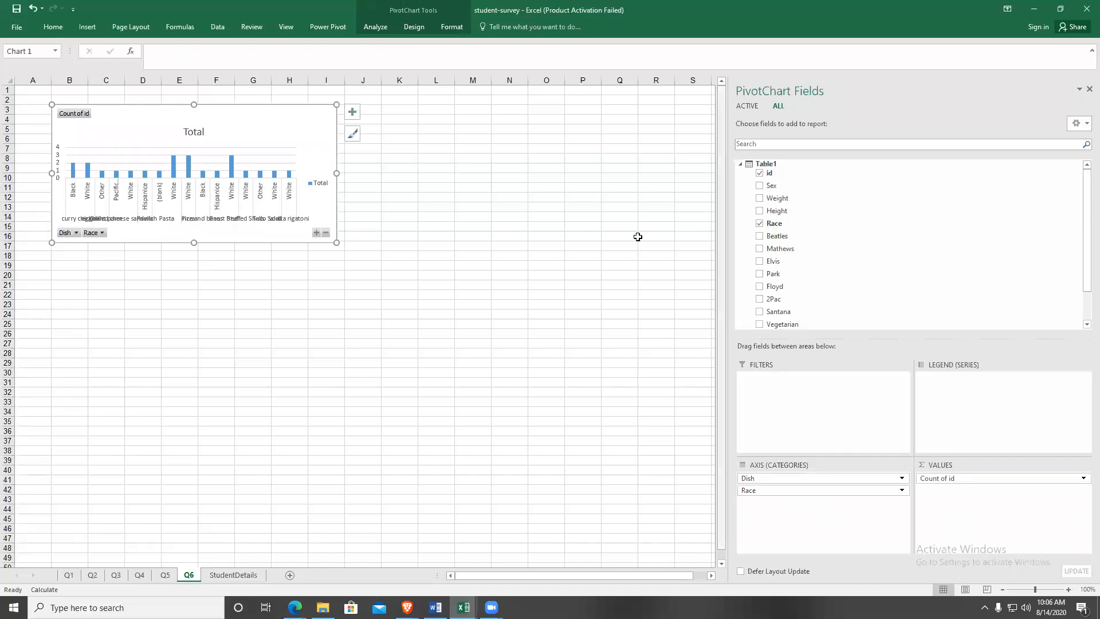
left_click_drag(767, 492, 957, 405)
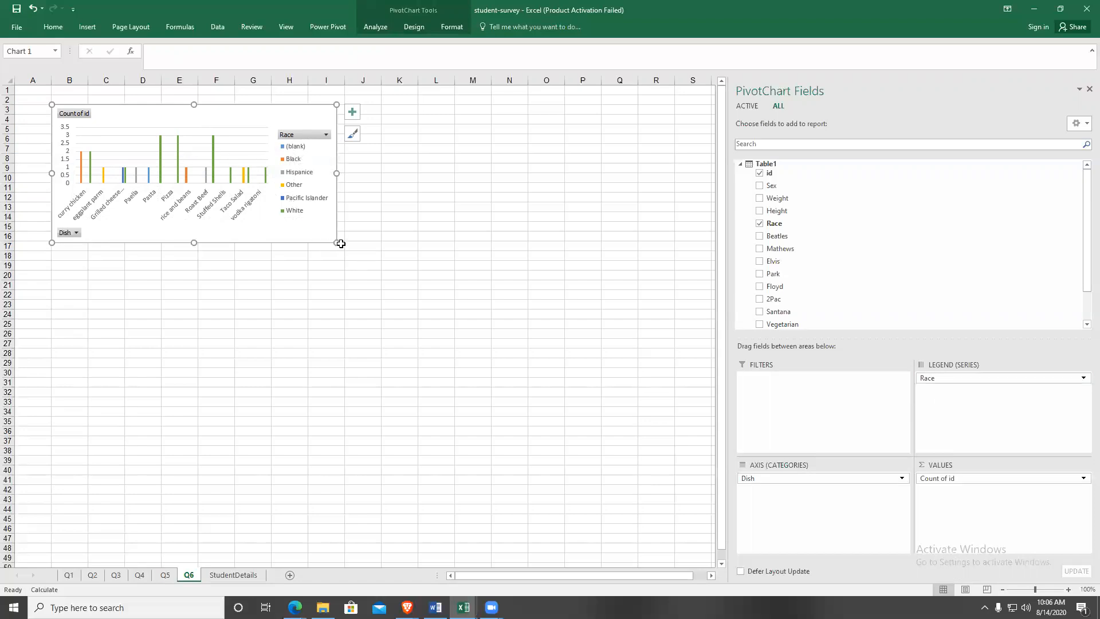
left_click_drag(341, 243, 550, 322)
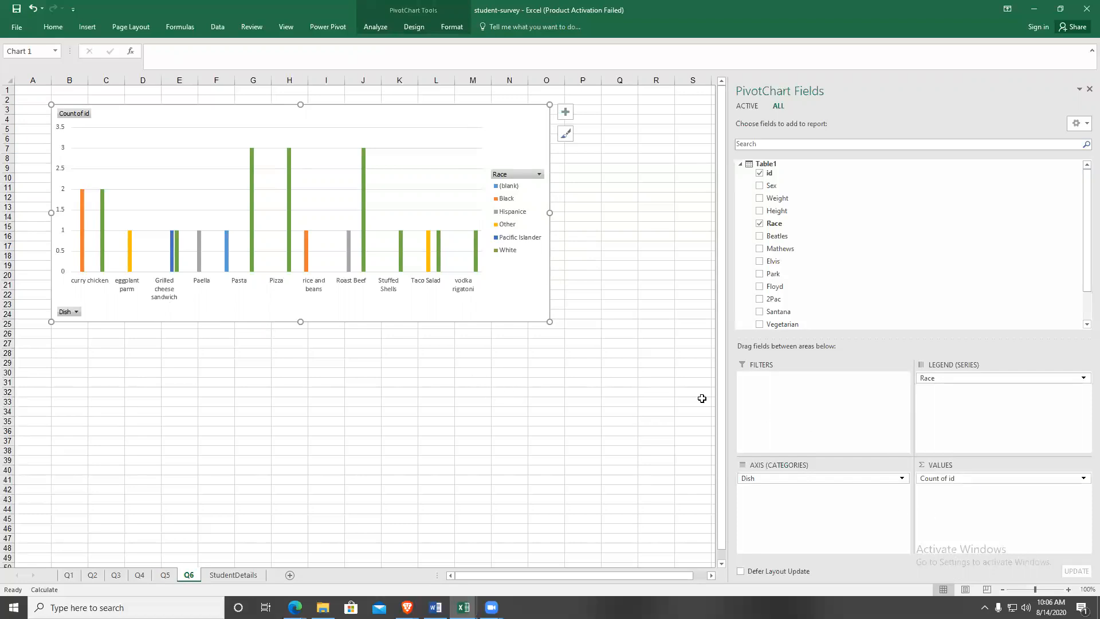
left_click(679, 395)
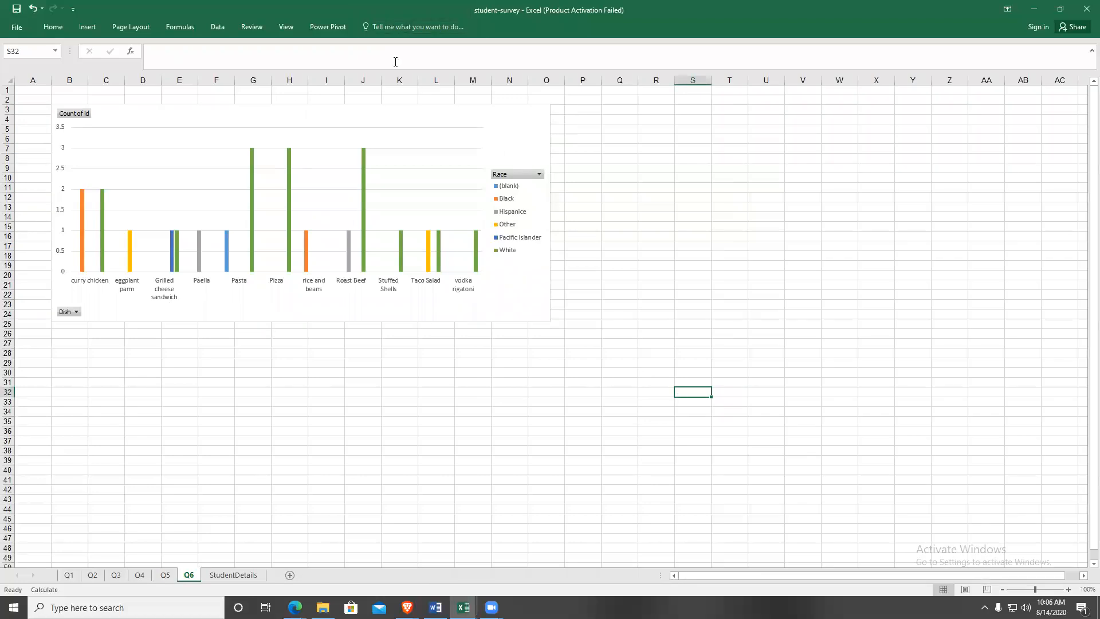
On sheet Q5, review the summary calculations available for the chart's Dish value field and try to summarize it by Average.
left_click(165, 574)
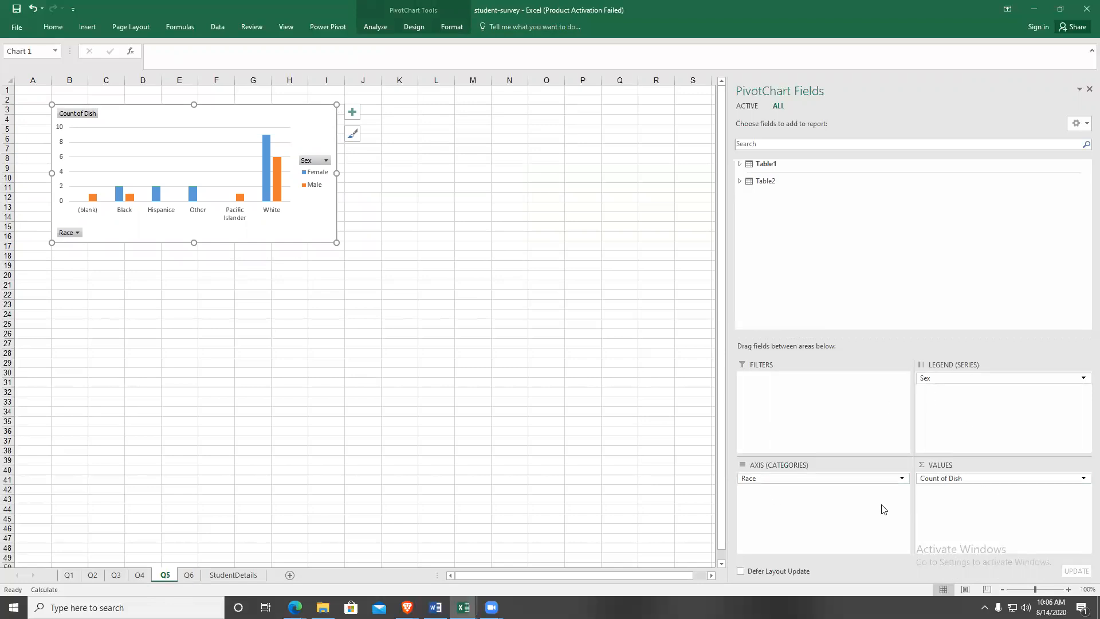
left_click(961, 481)
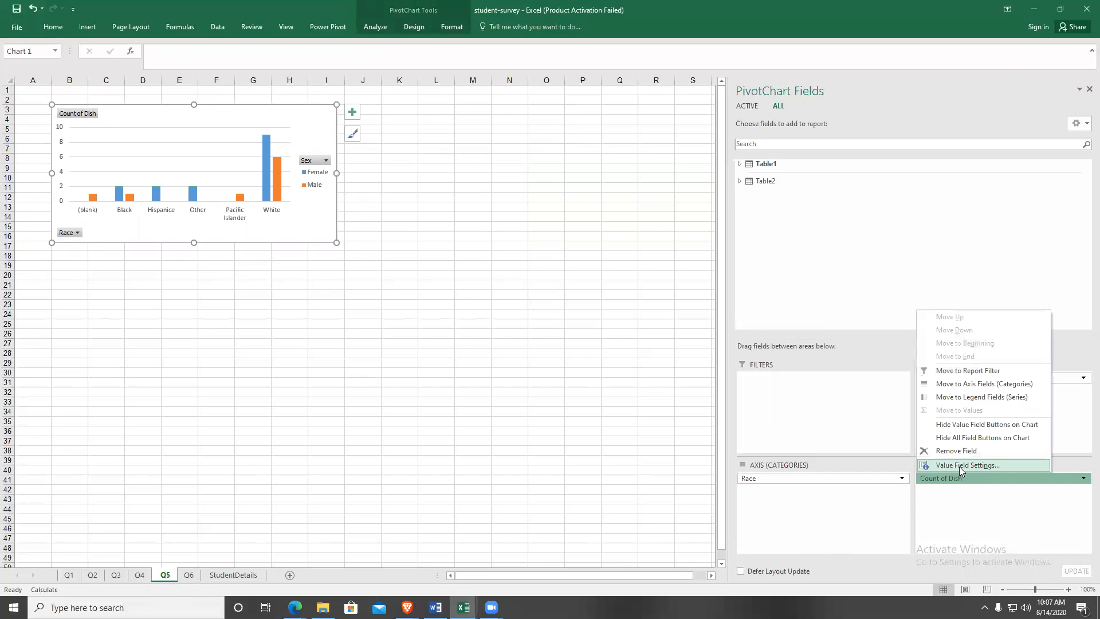
left_click(959, 466)
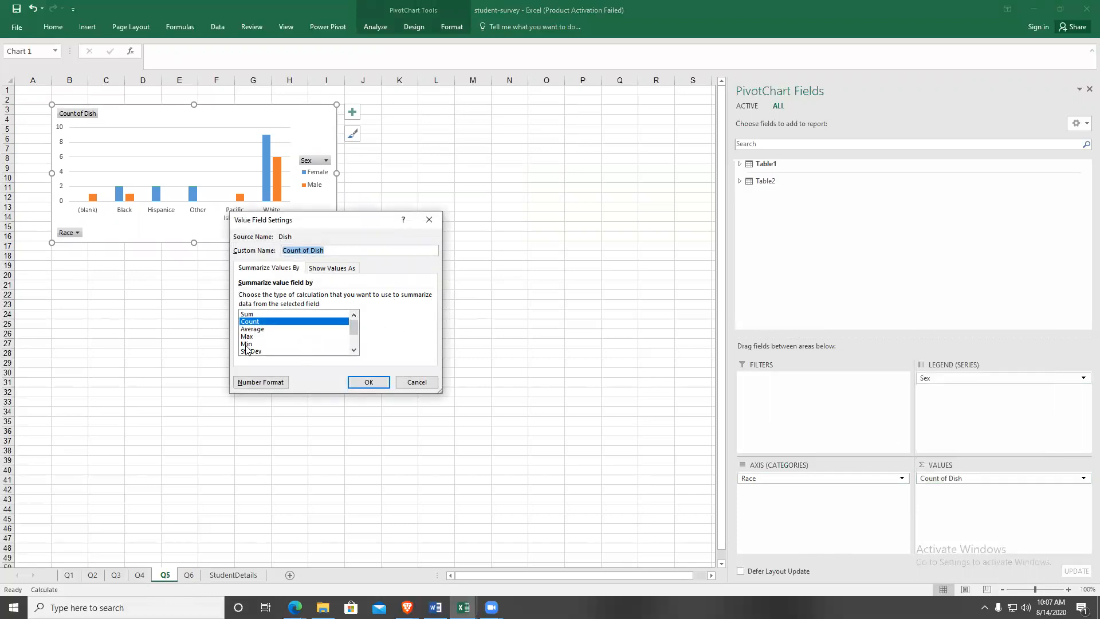
left_click_drag(356, 324, 356, 338)
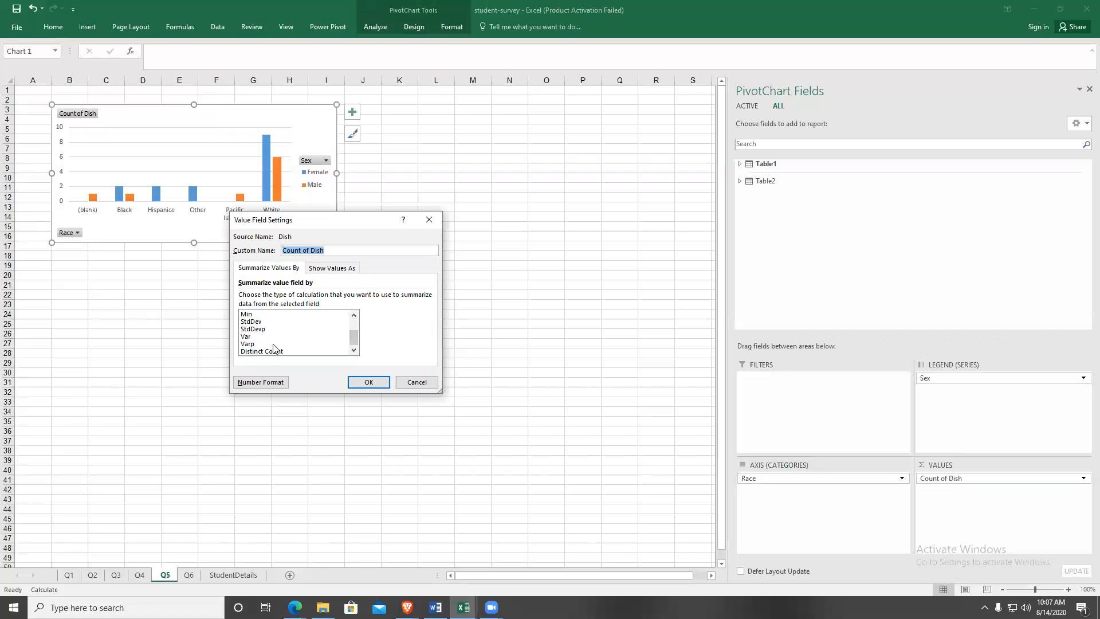
left_click_drag(353, 342, 354, 325)
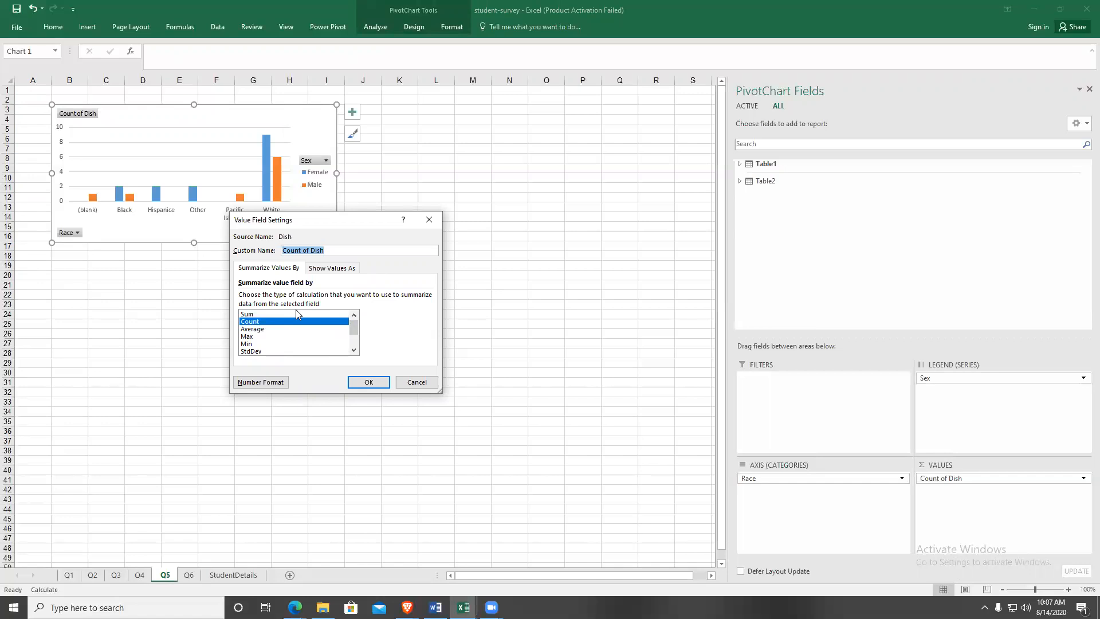
left_click(268, 329)
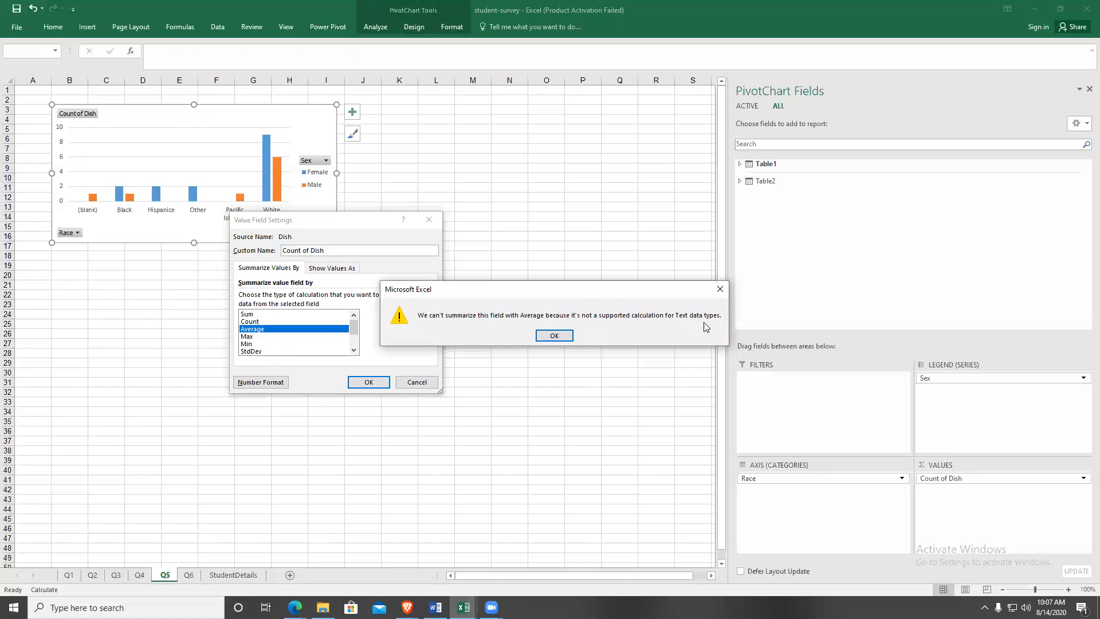
left_click(720, 288)
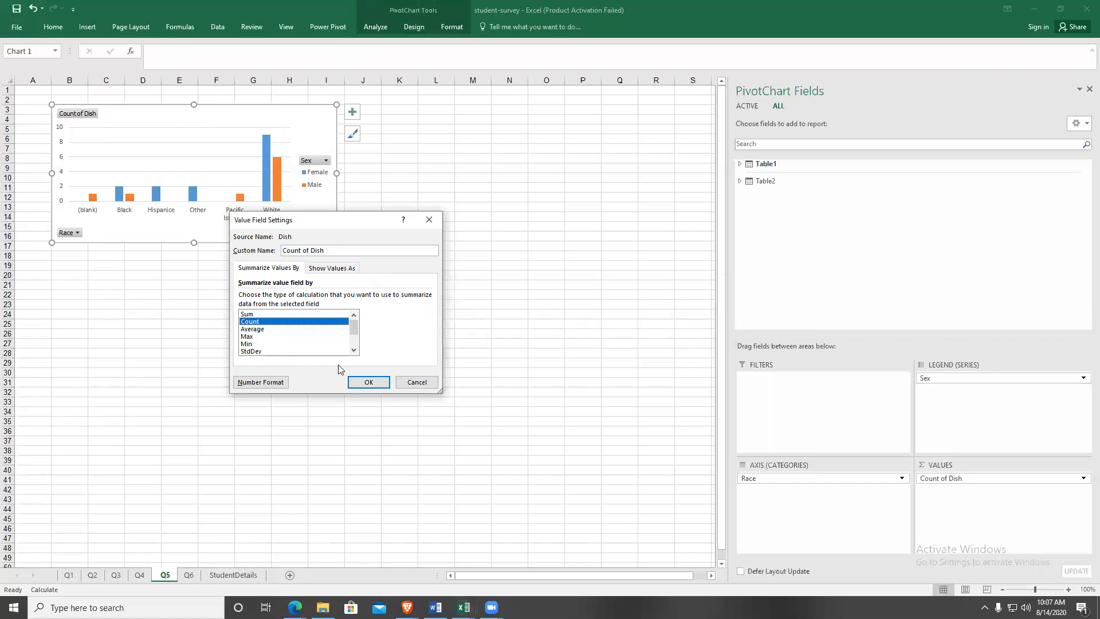
left_click(368, 384)
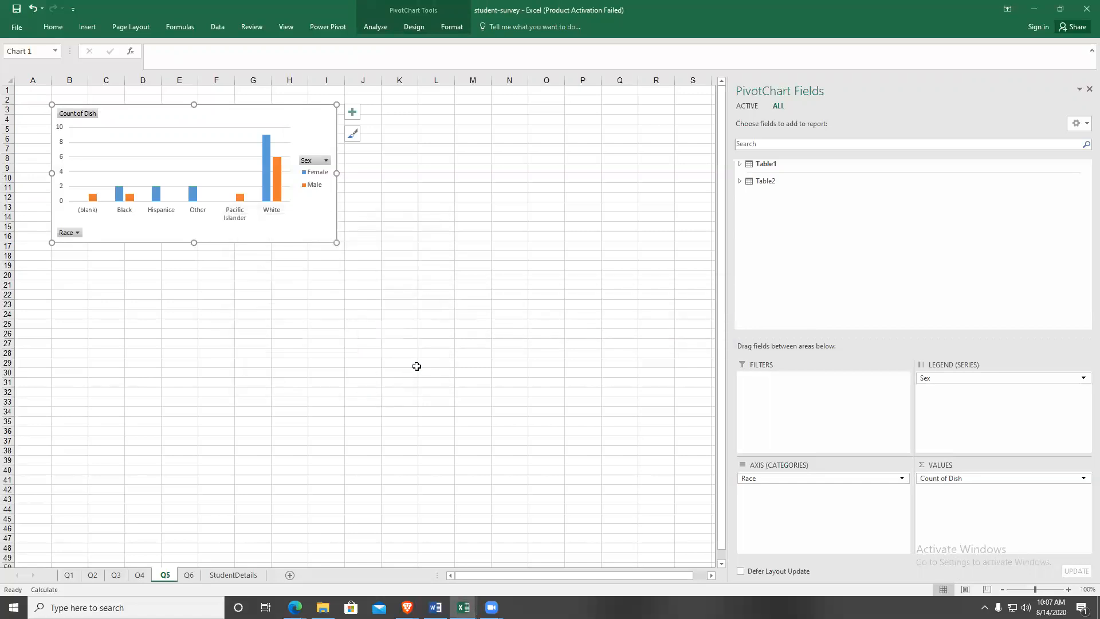